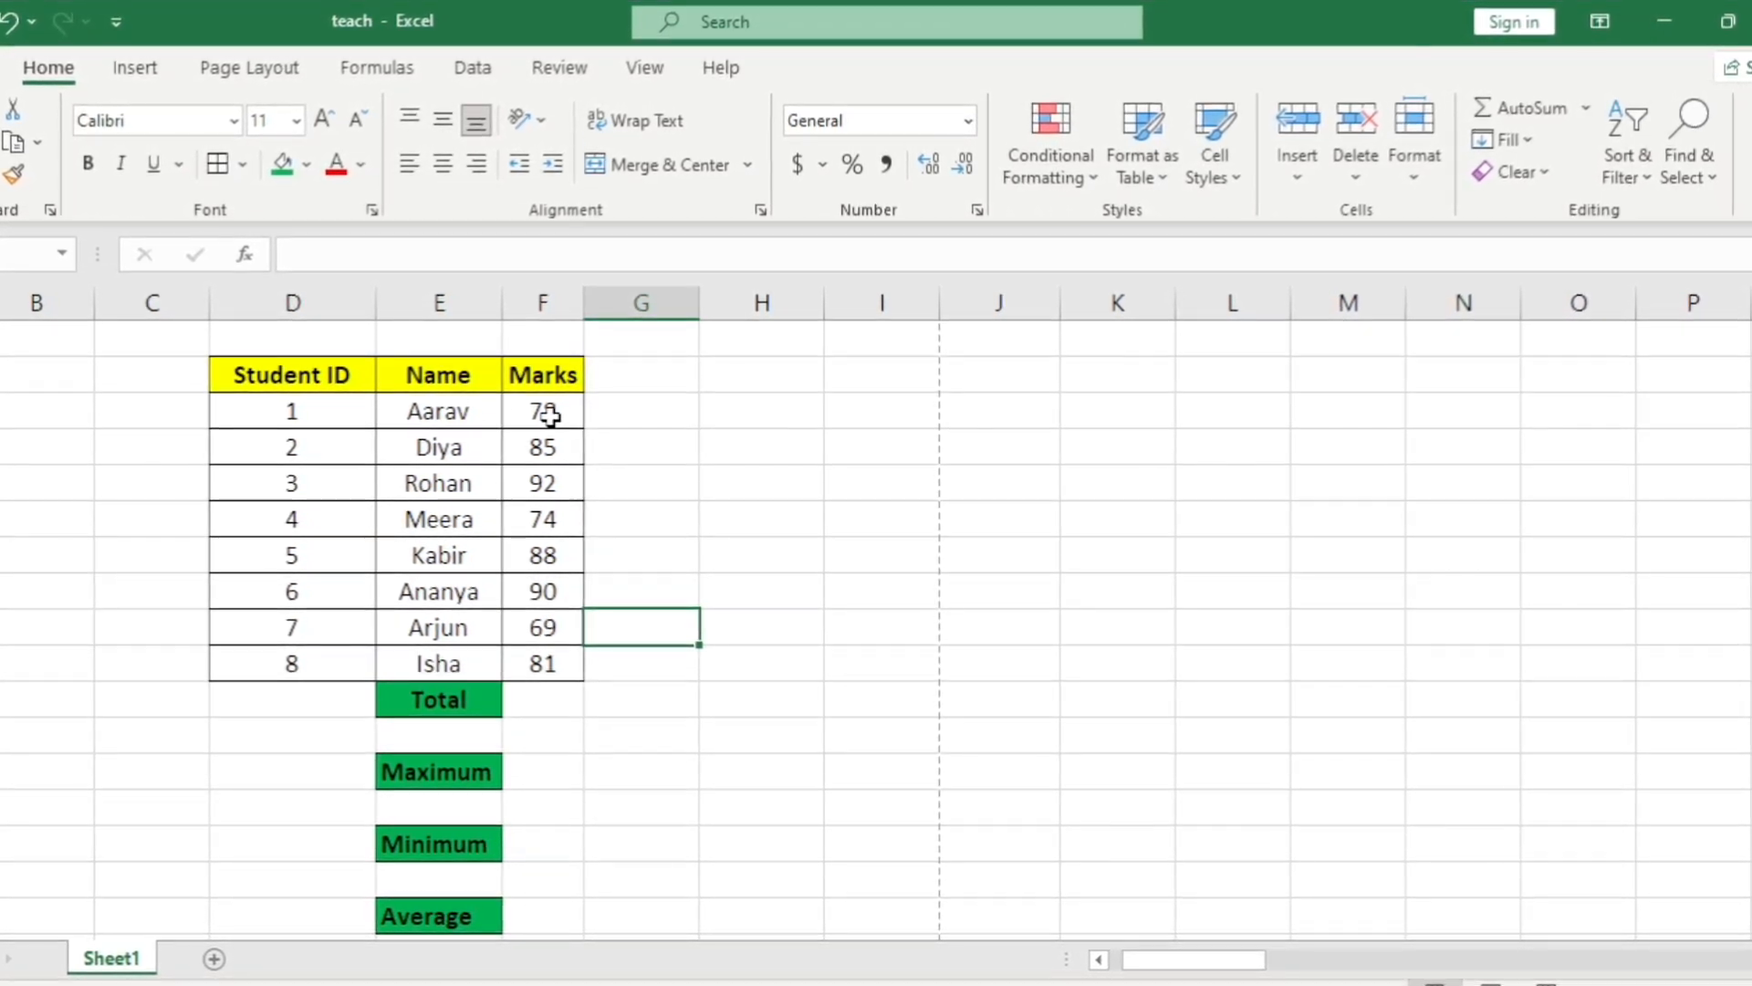
- Calculate the total of the marks in cell F12 with the formula =SUM(F4:F11)
{"action": "left_click", "coordinate": [538, 701]}
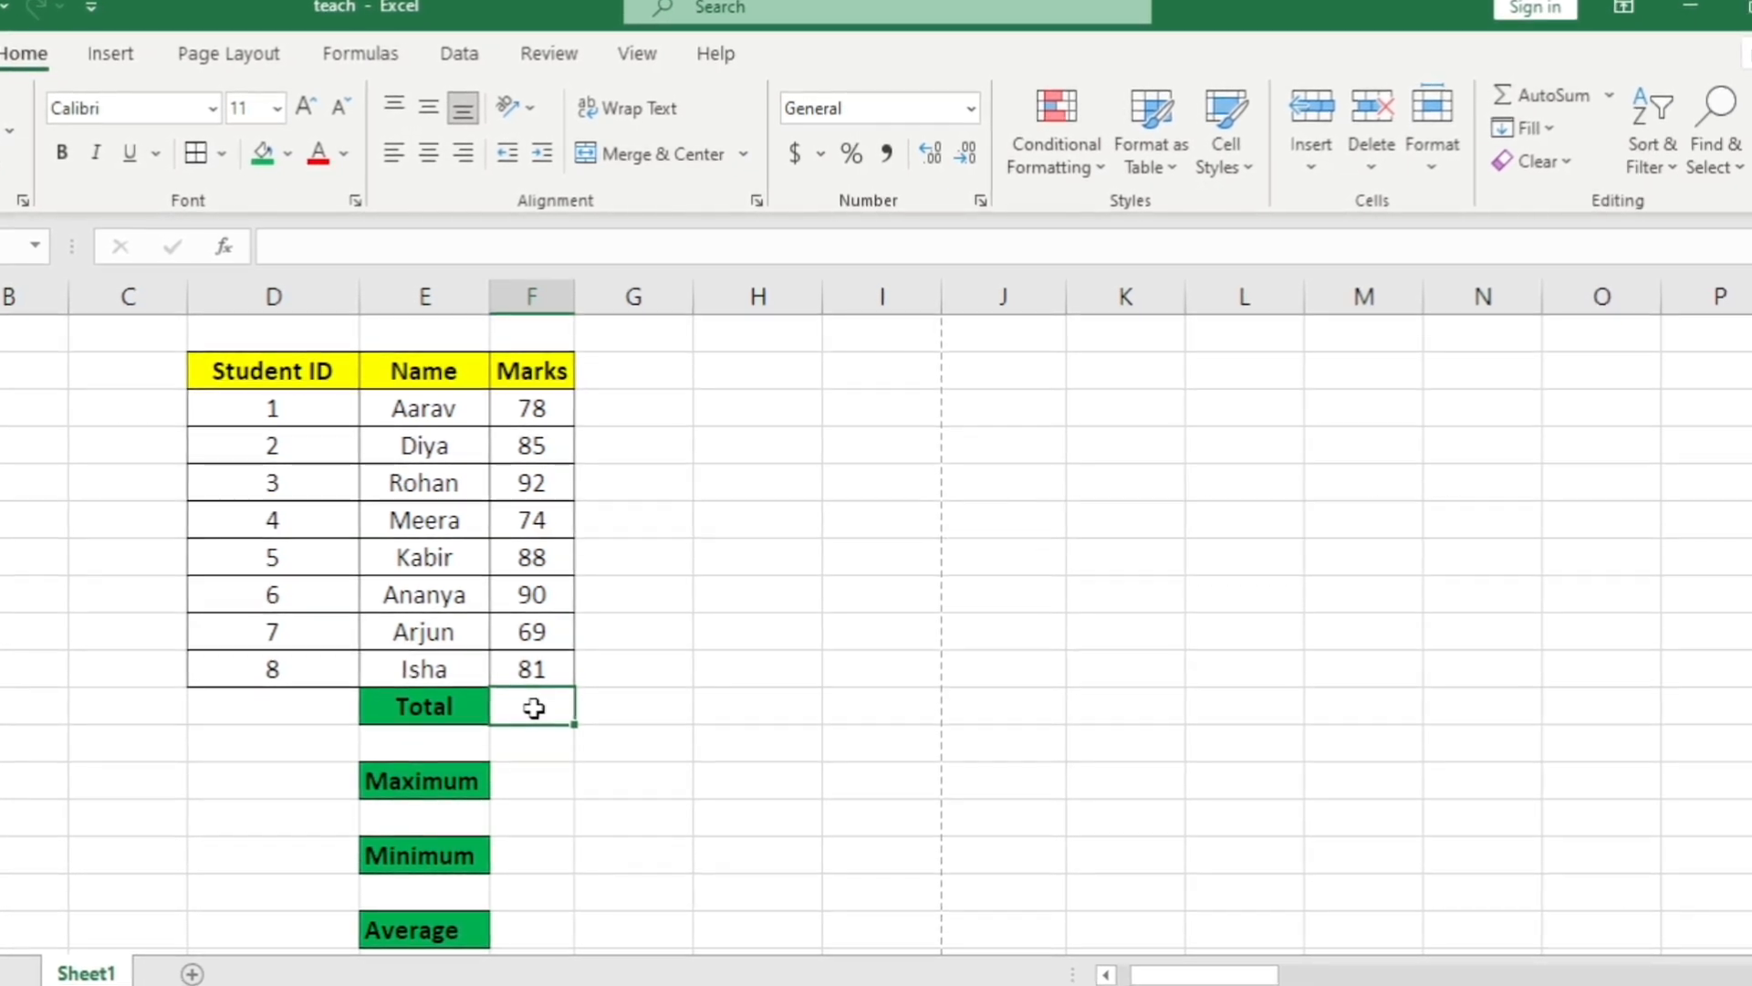
{"action": "type", "text": "=sum"}
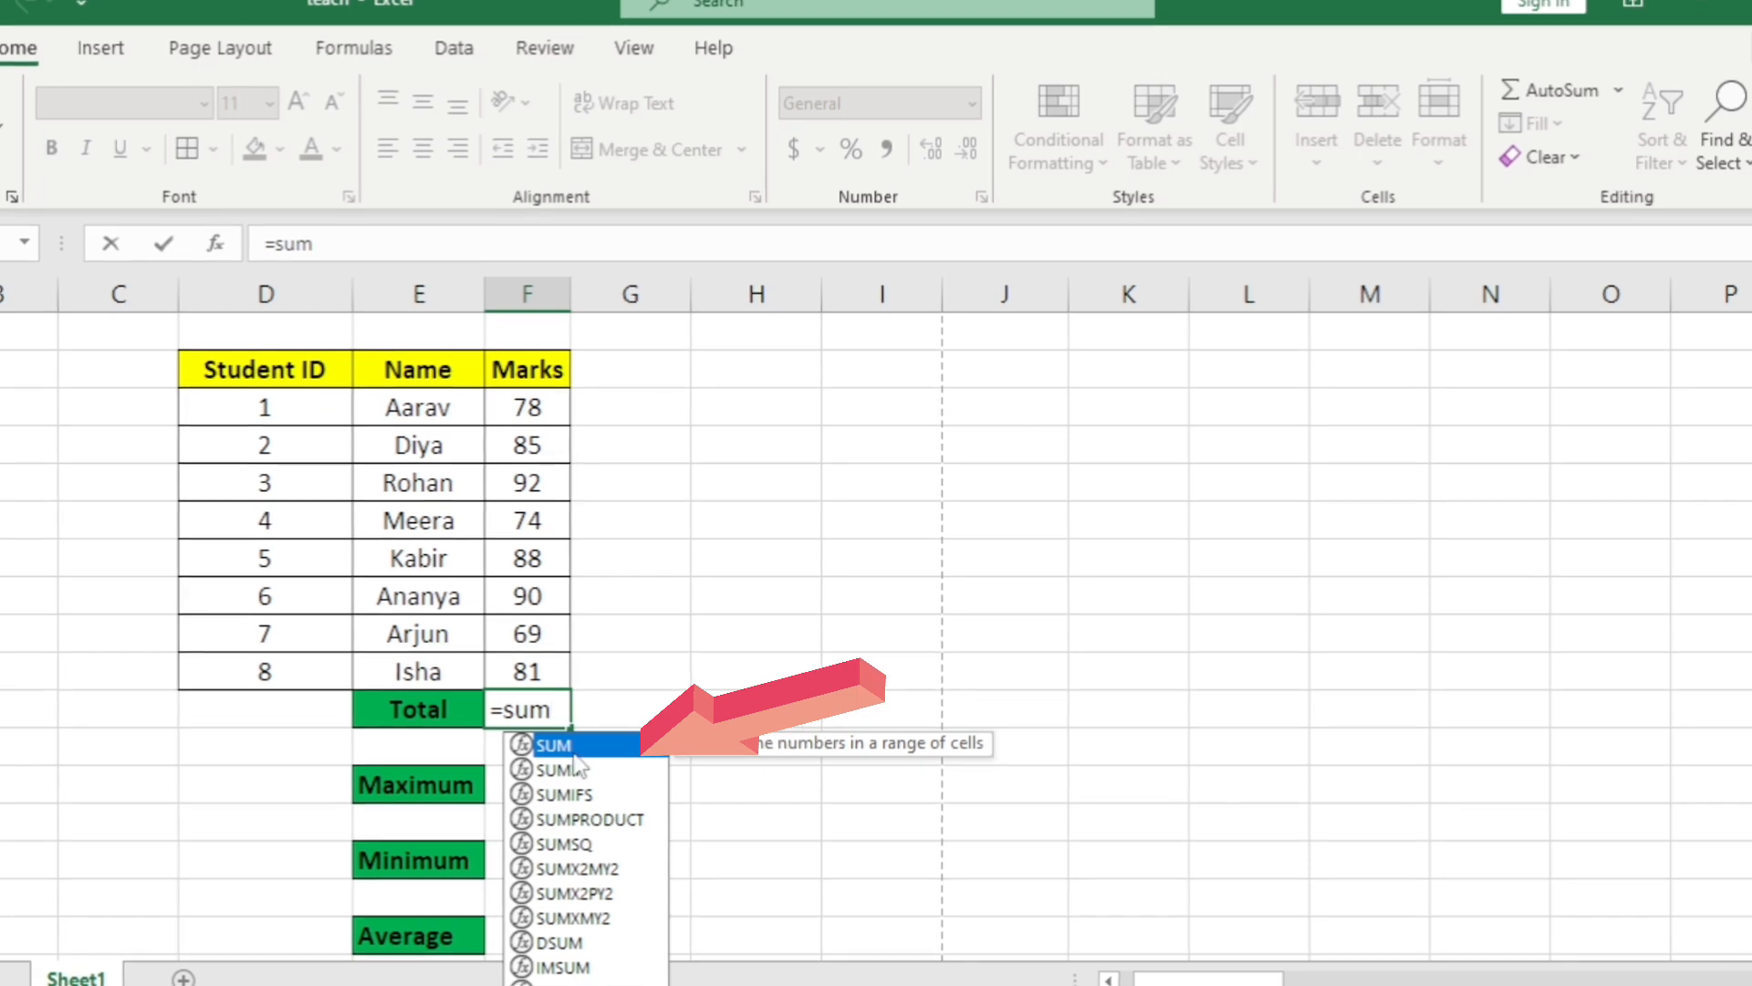
{"action": "key", "text": "Tab"}
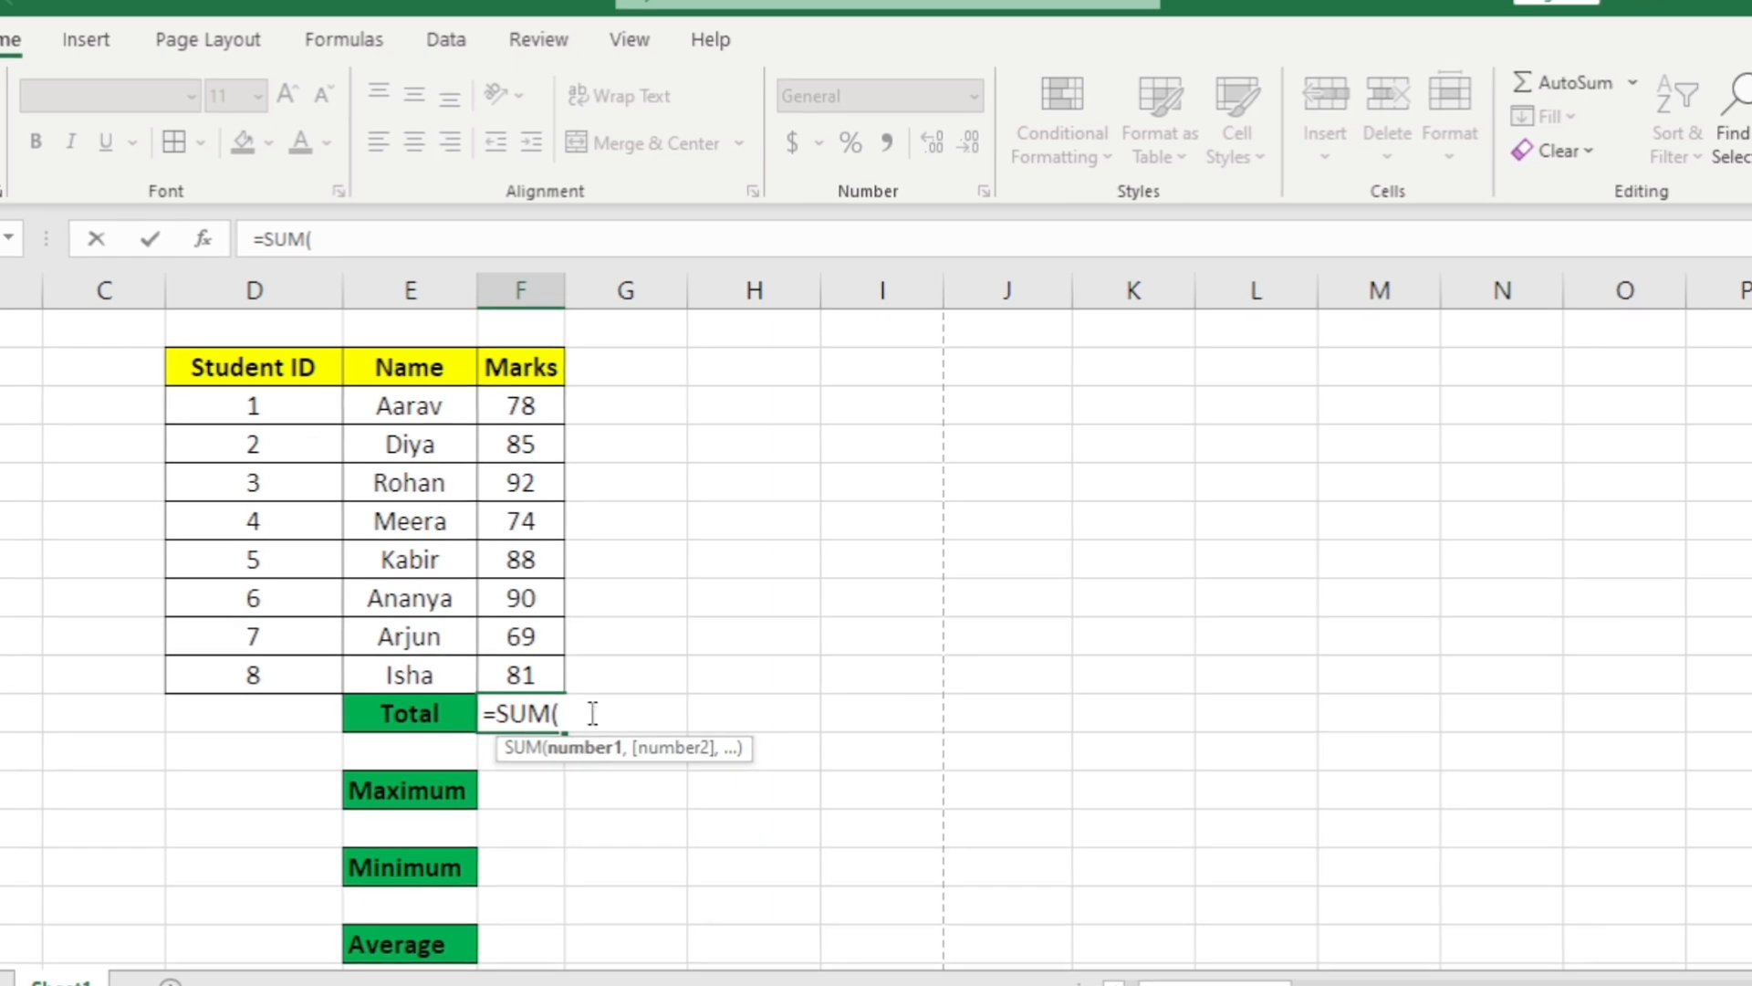
{"action": "left_click_drag", "start_coordinate": [545, 410], "coordinate": [516, 659]}
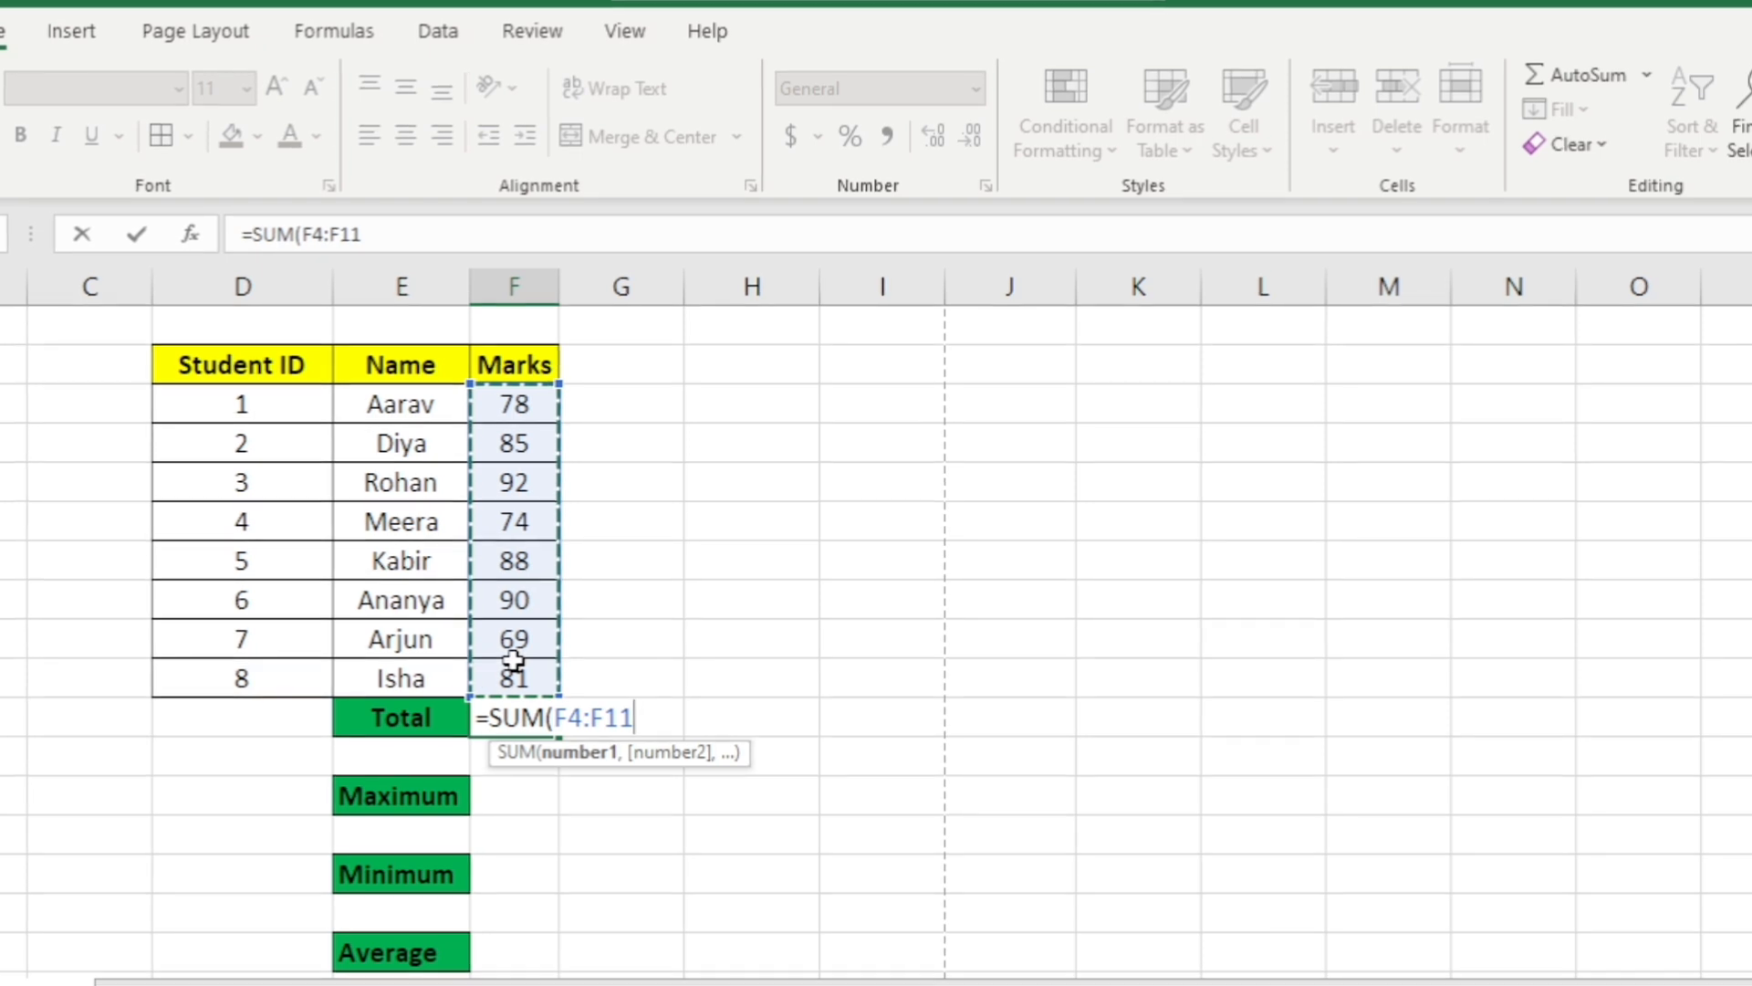
{"action": "type", "text": ")"}
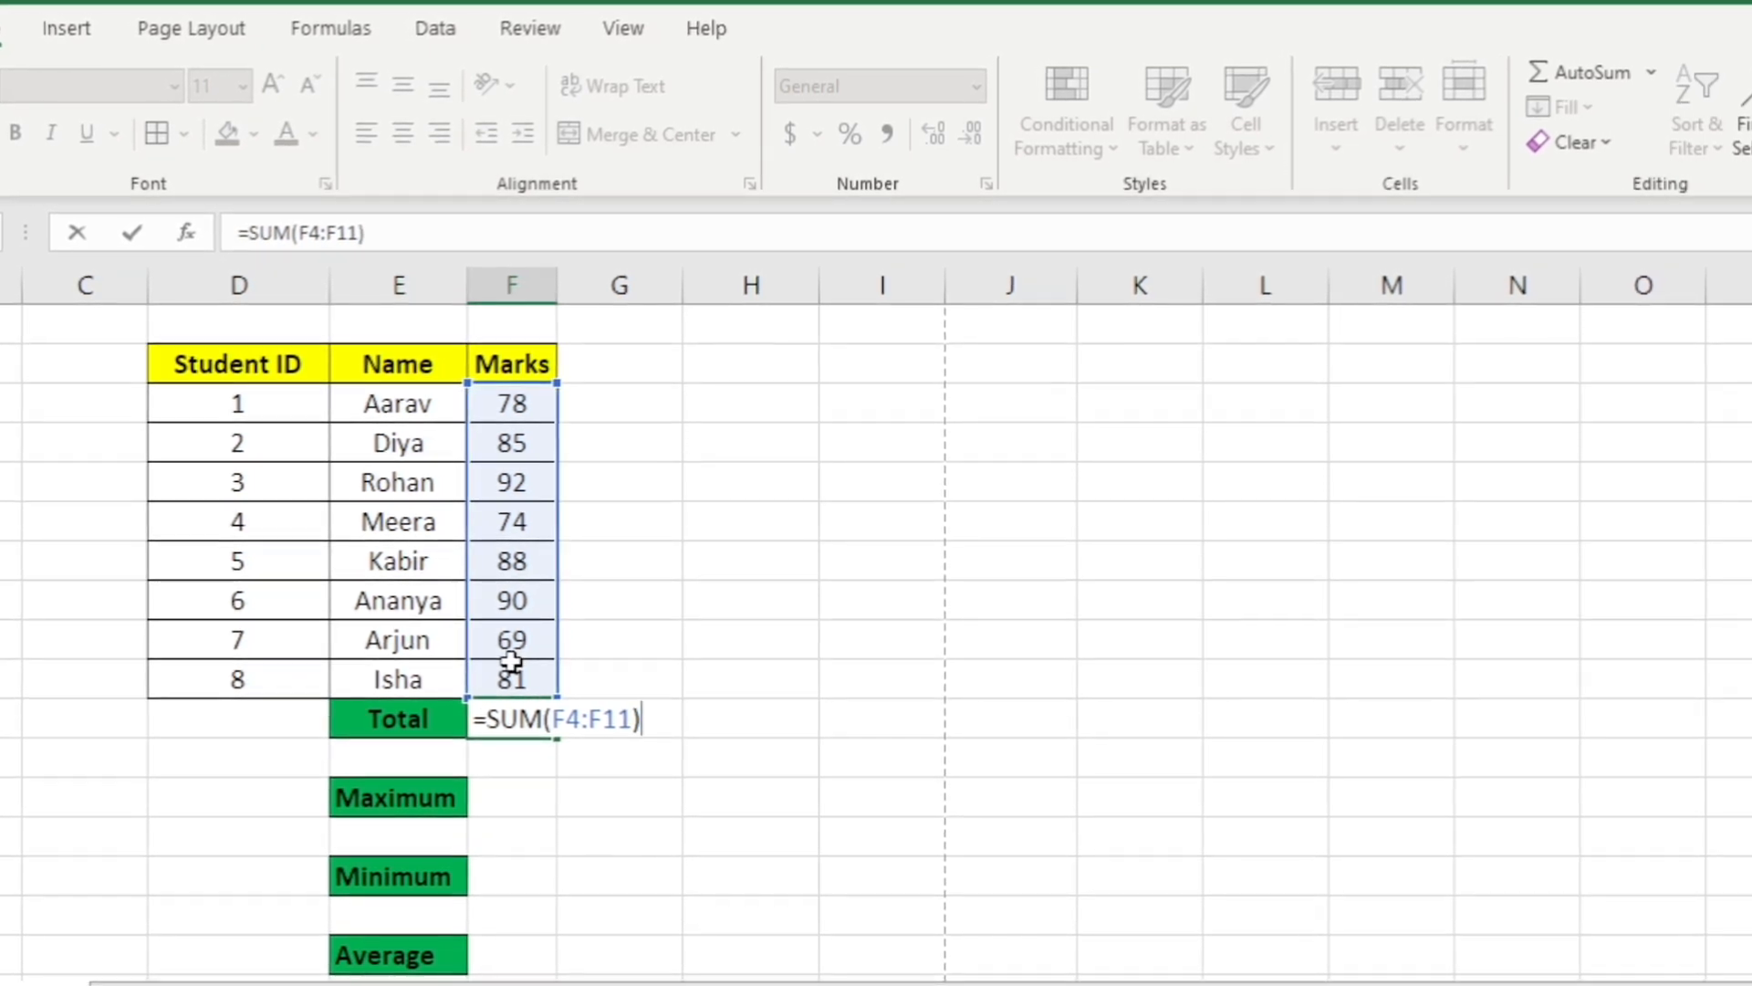
{"action": "key", "text": "Return"}
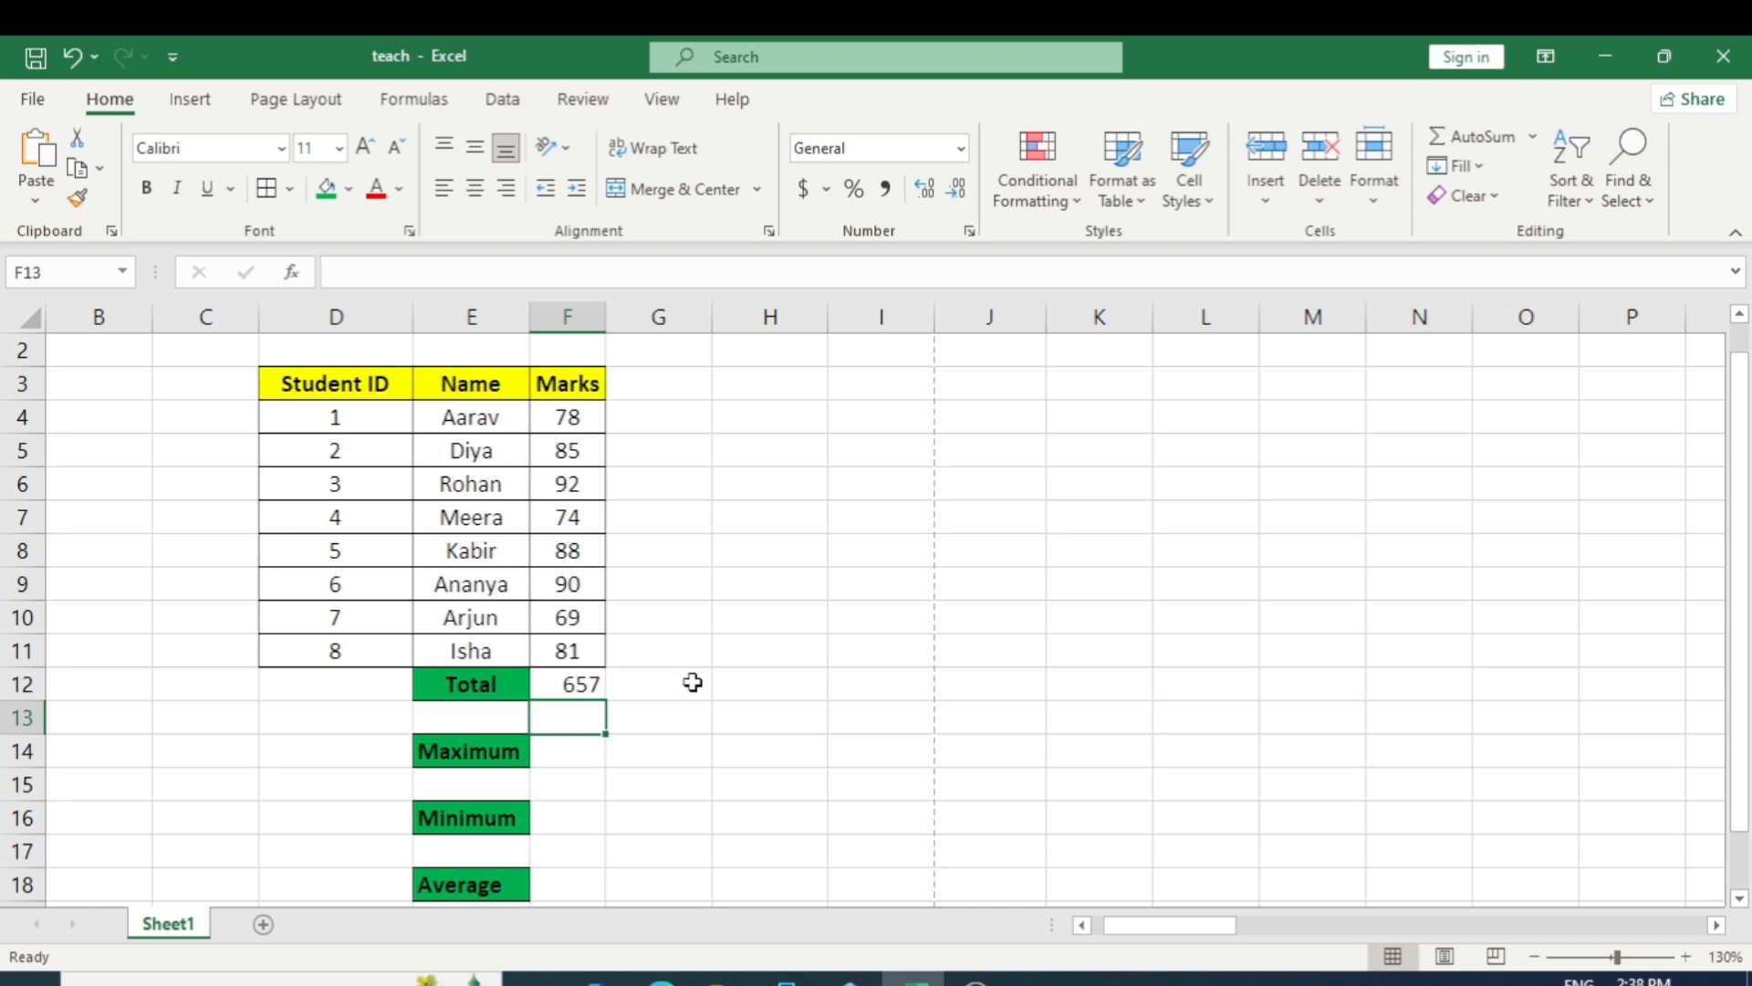
- Find the highest mark in cell F14 beside Maximum with the formula =MAX(F4:F11)
{"action": "left_click", "coordinate": [552, 765]}
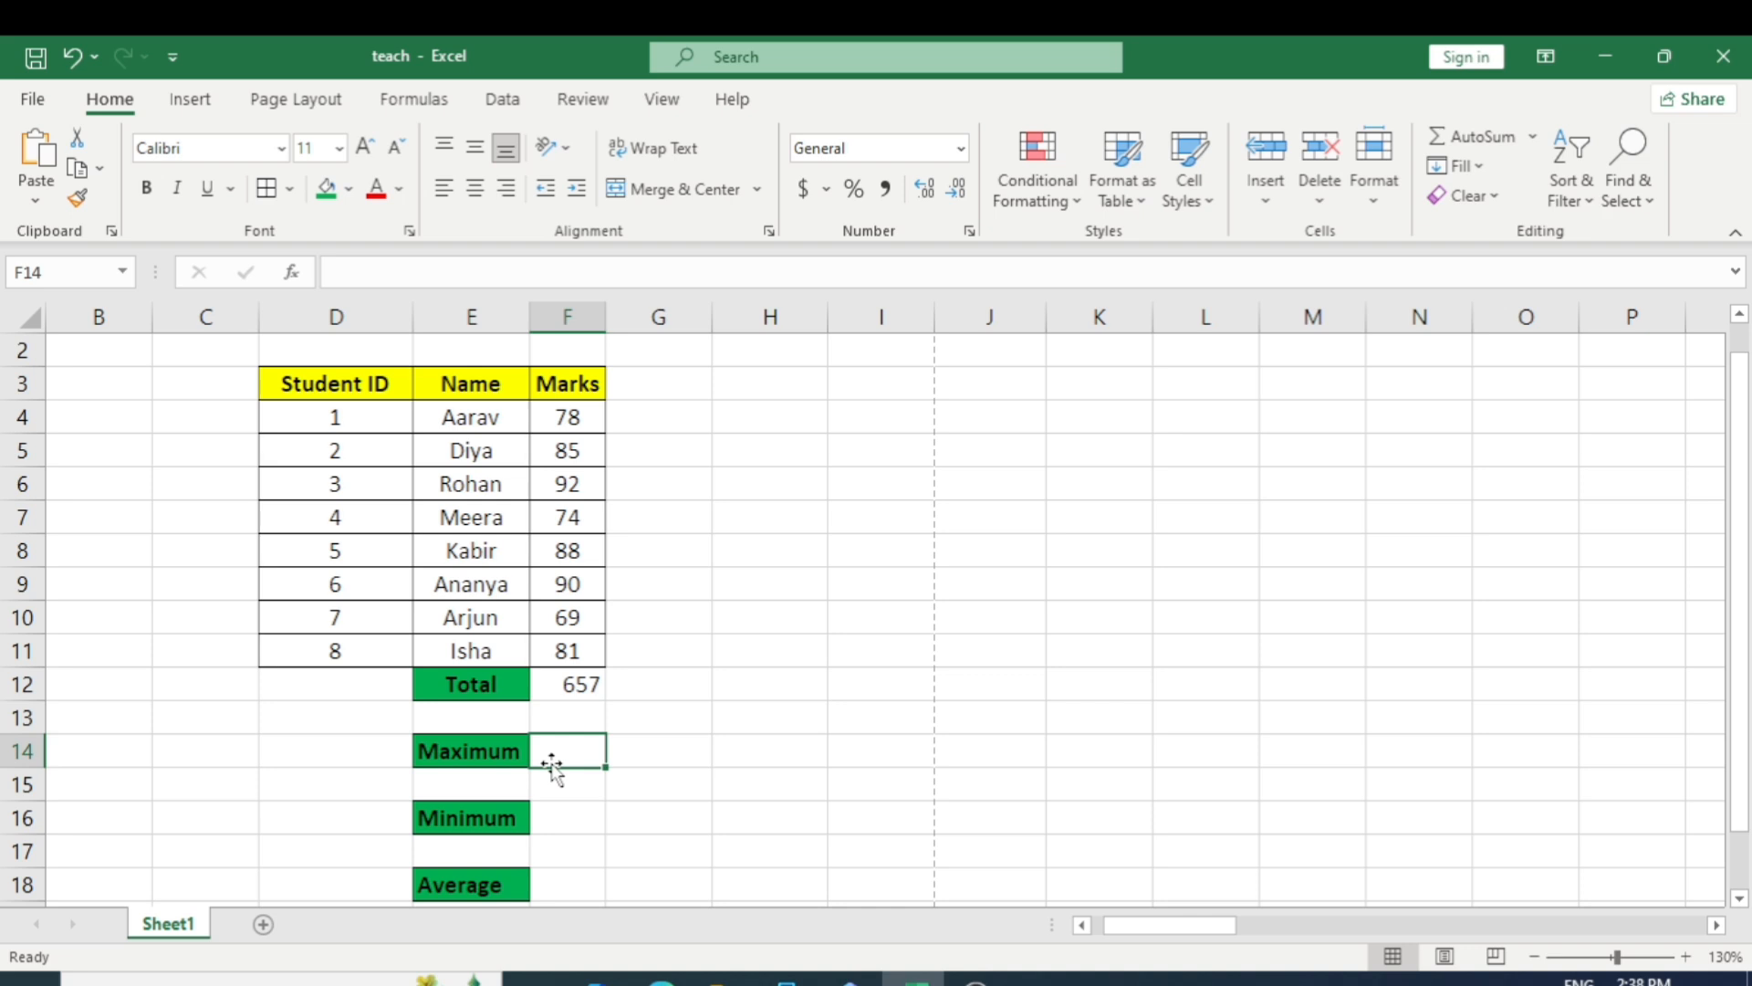
{"action": "type", "text": "="}
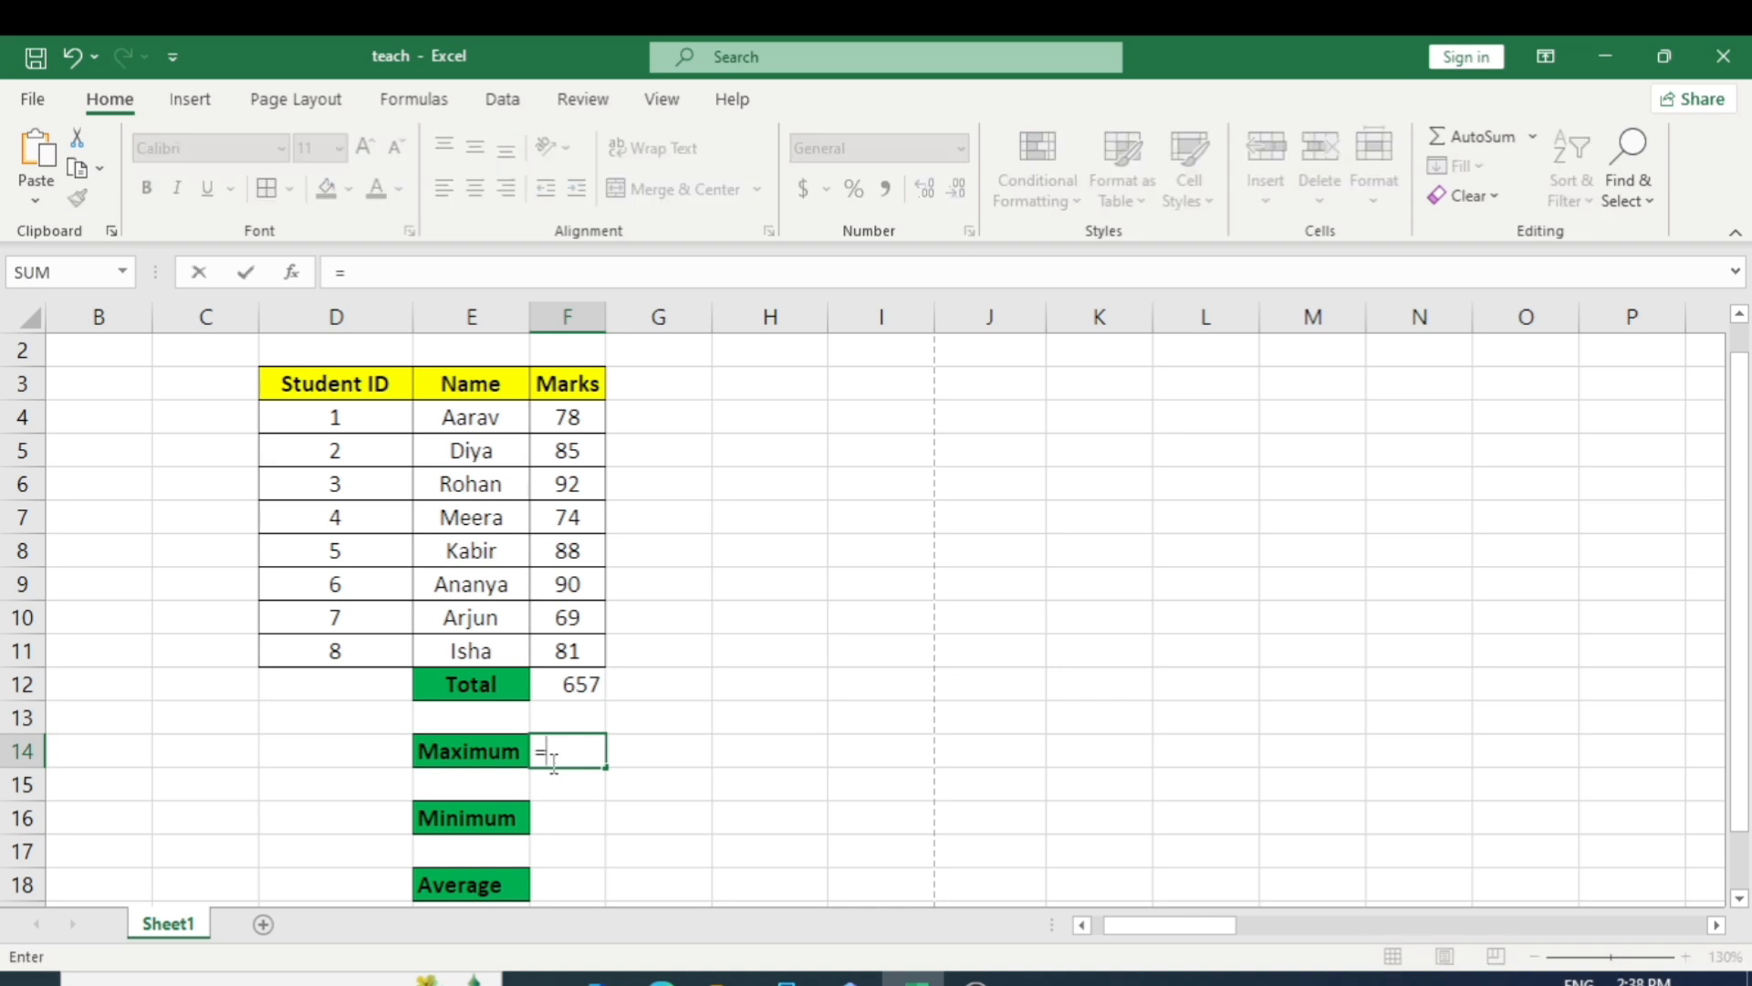
{"action": "type", "text": "max"}
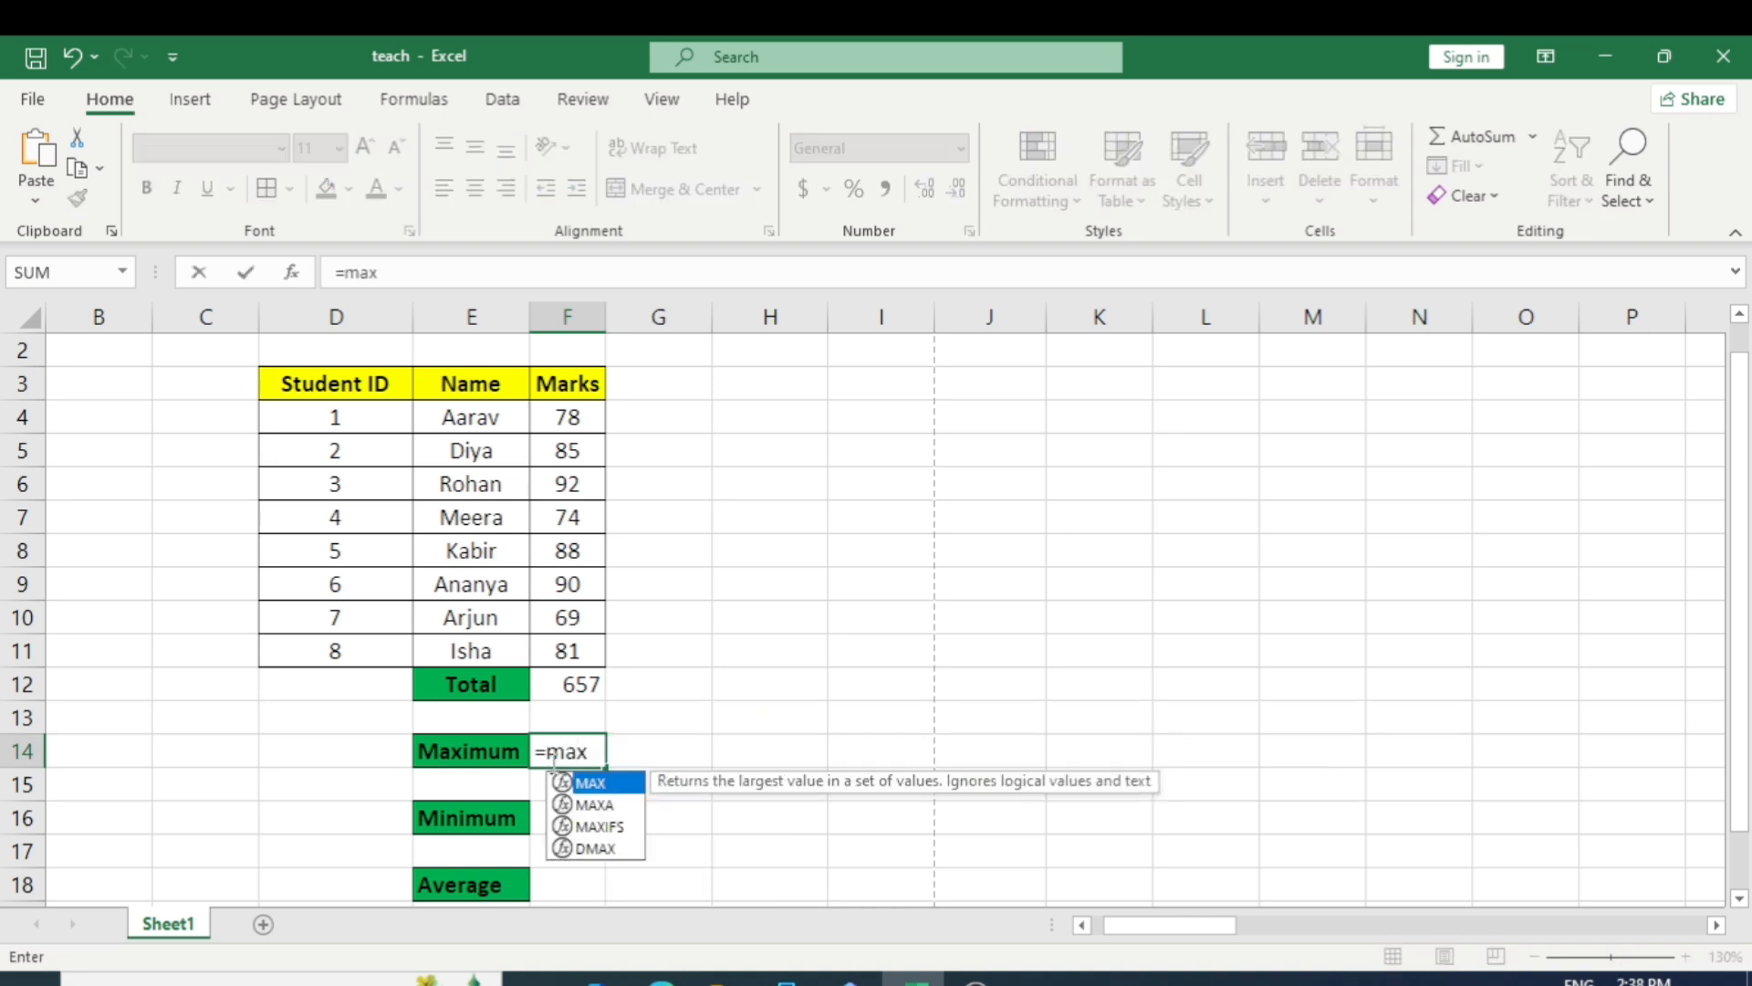
{"action": "key", "text": "Tab"}
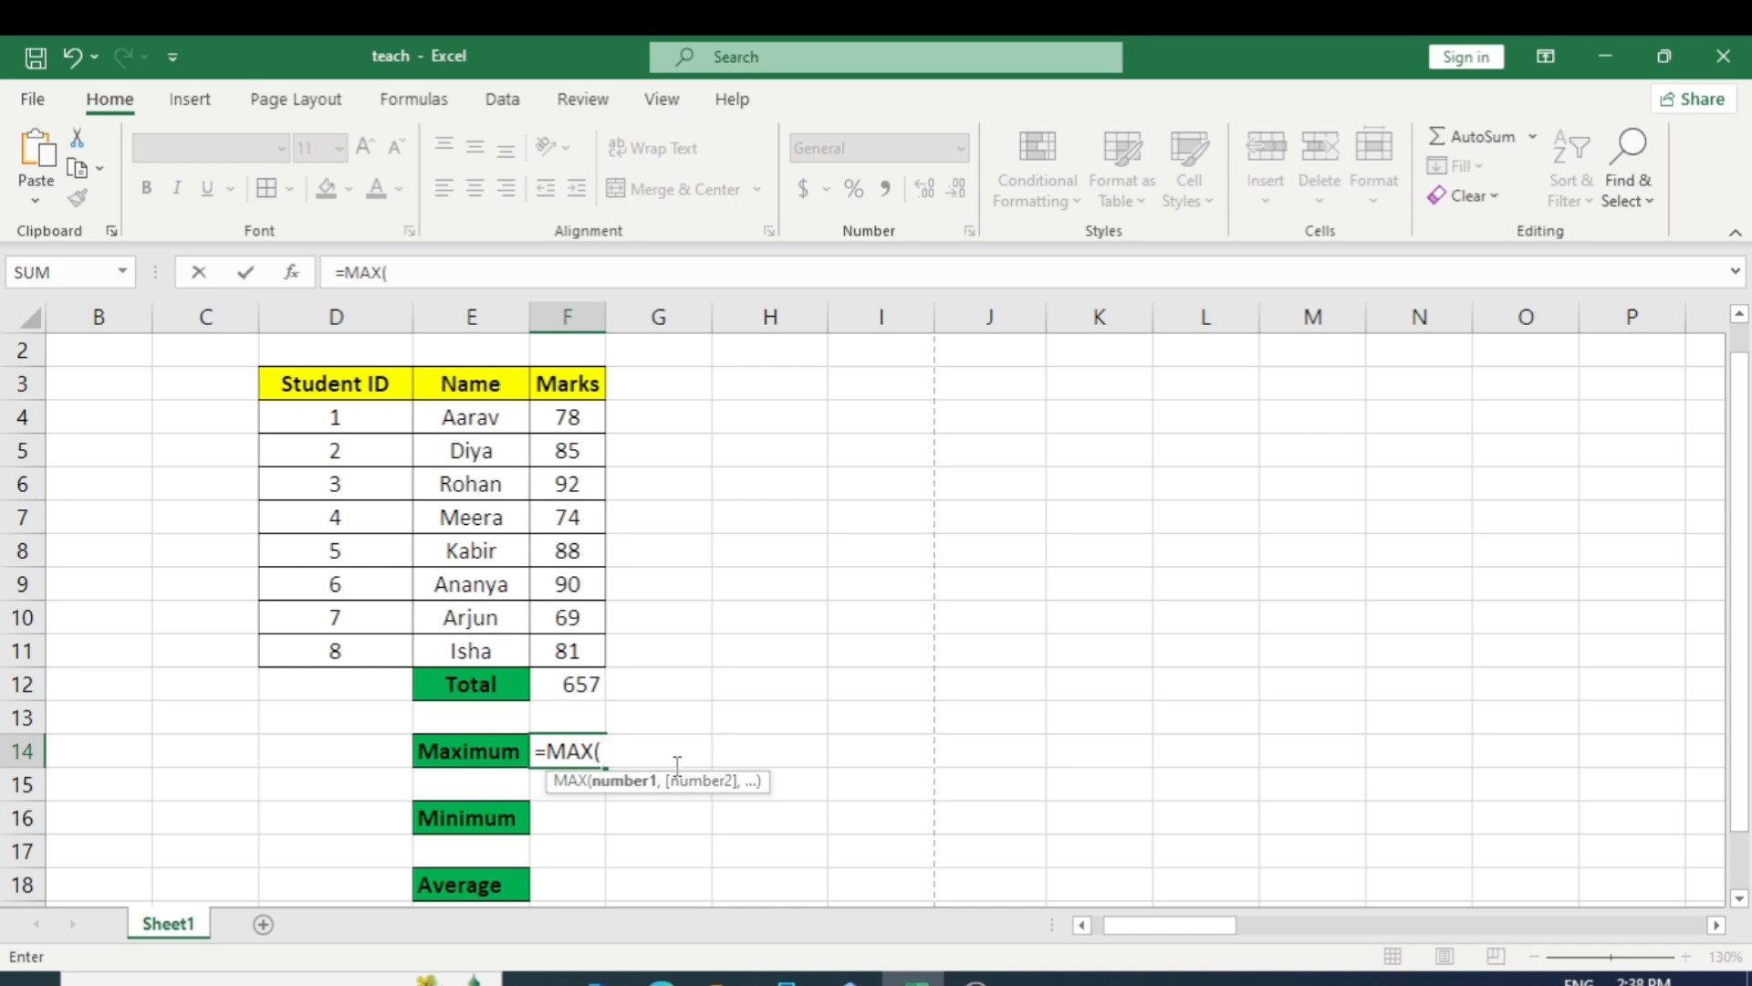
{"action": "left_click_drag", "start_coordinate": [567, 417], "coordinate": [584, 643]}
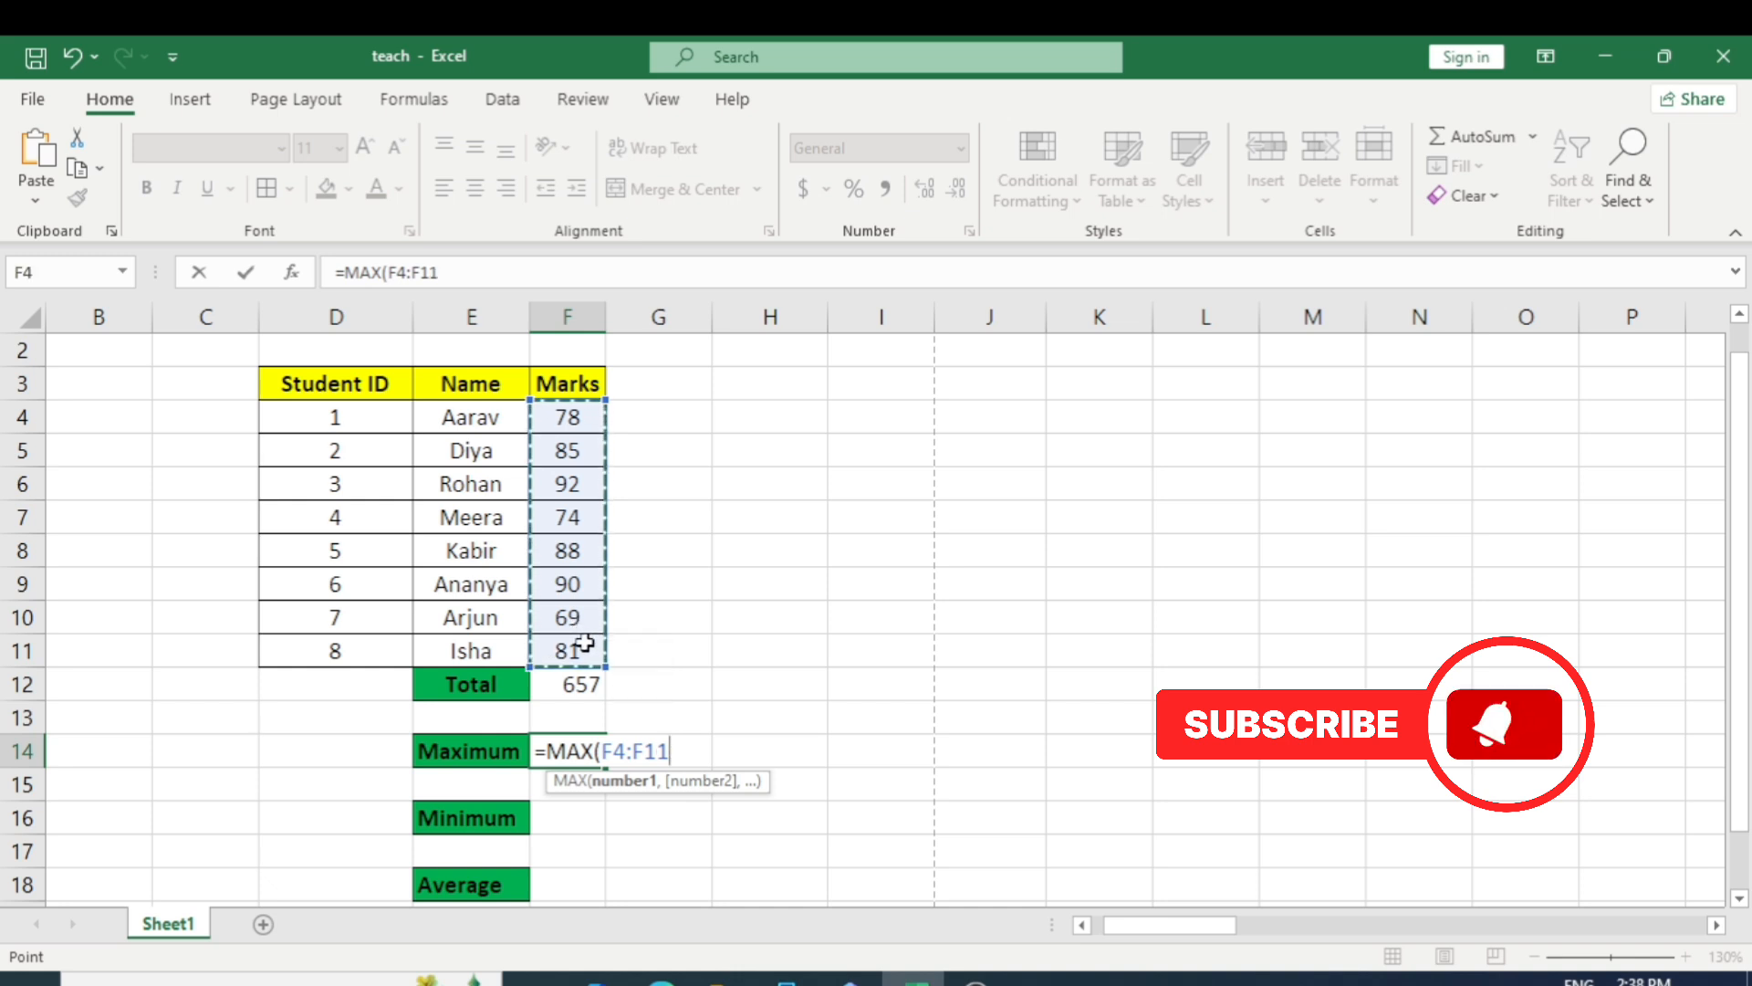
{"action": "type", "text": ")"}
{"action": "key", "text": "Return"}
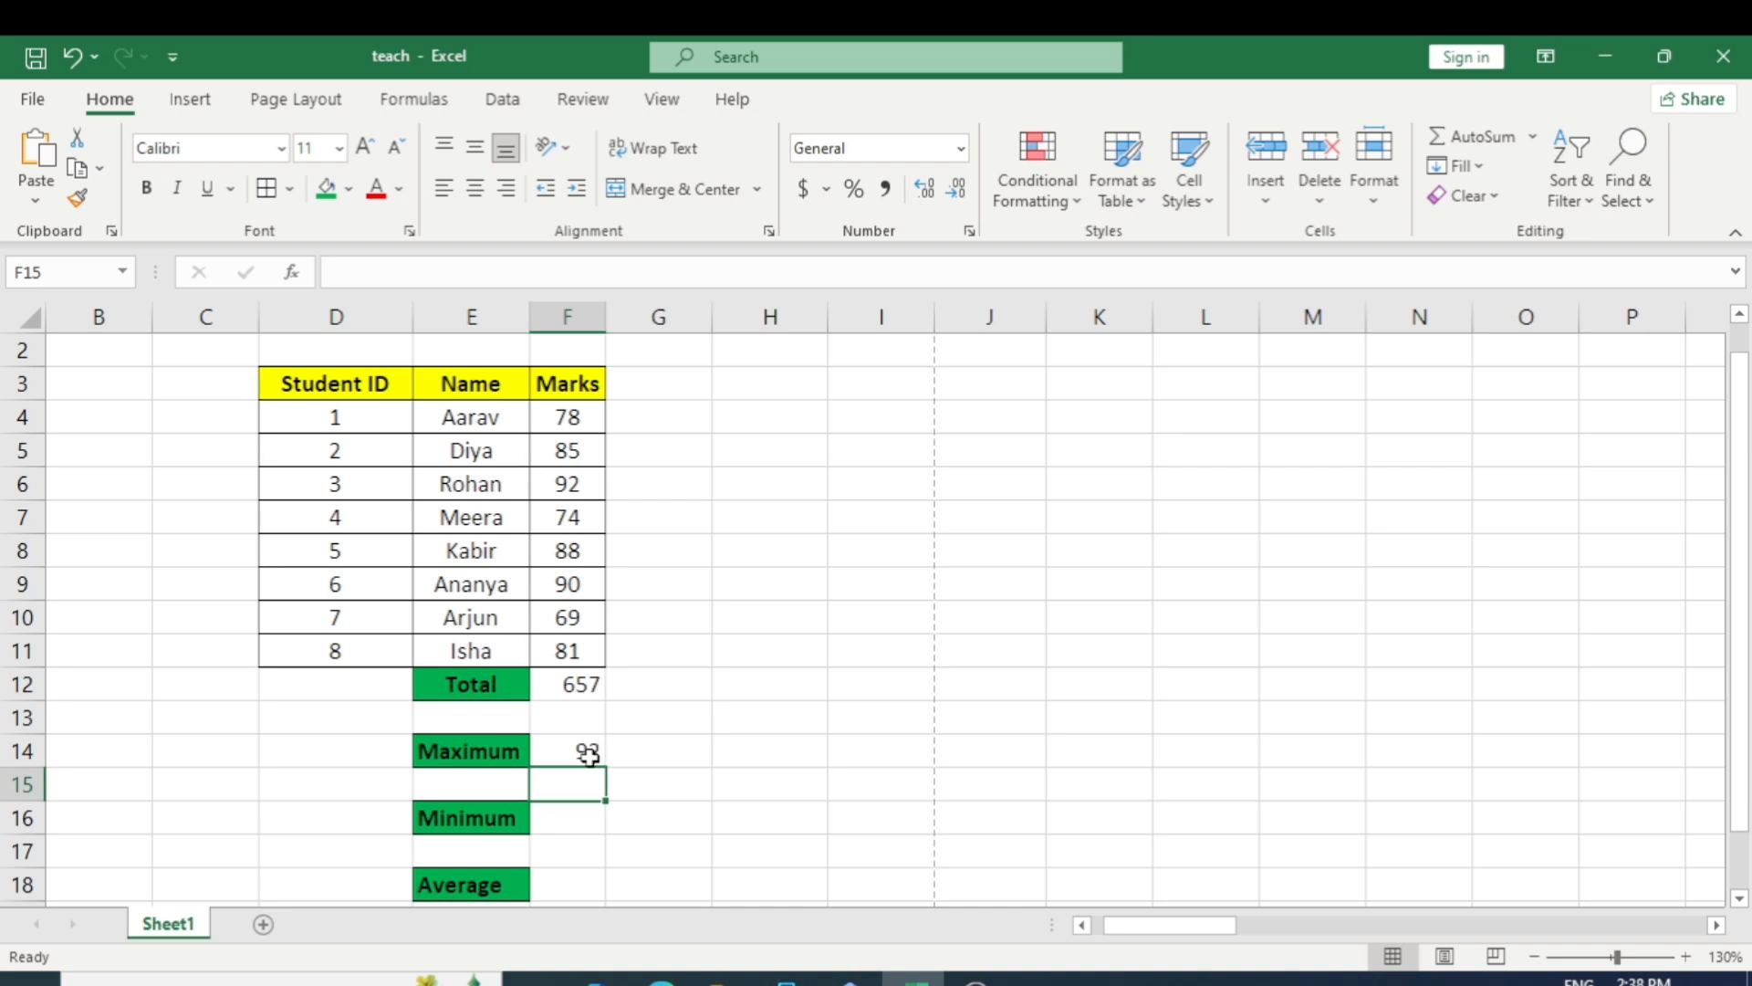
- Find the lowest mark in cell F16 beside Minimum with the formula =MIN(F4:F11)
{"action": "left_click", "coordinate": [574, 826]}
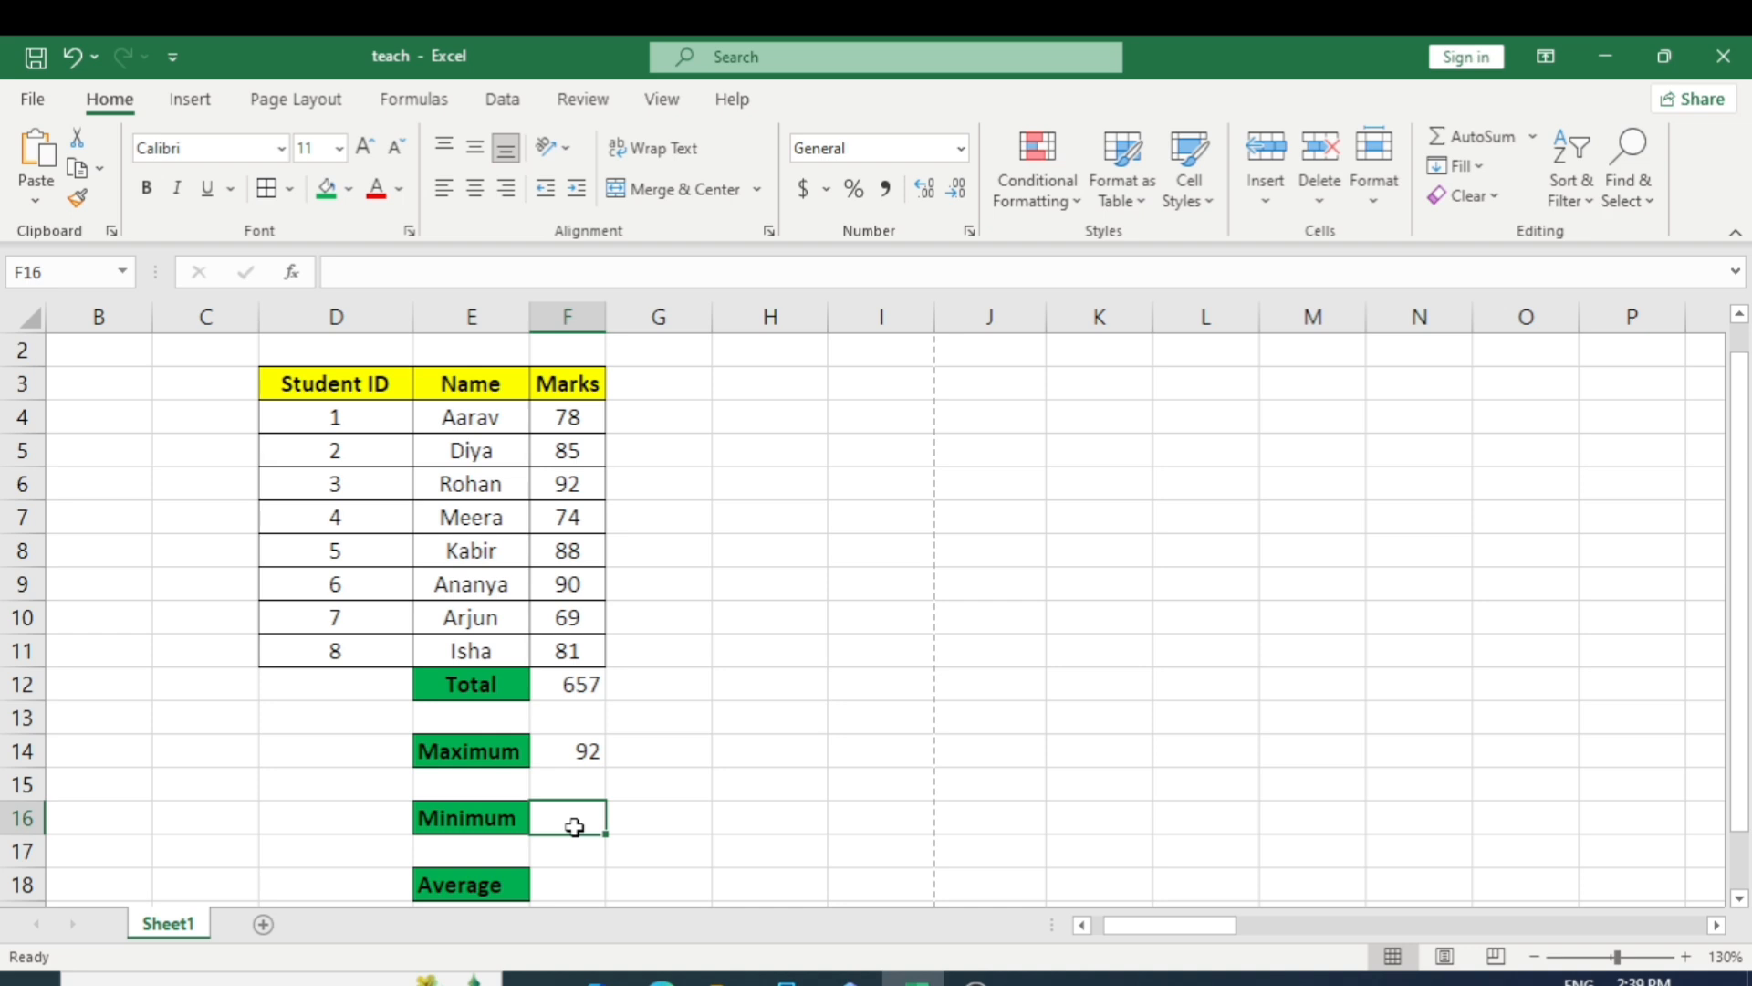
{"action": "type", "text": "="}
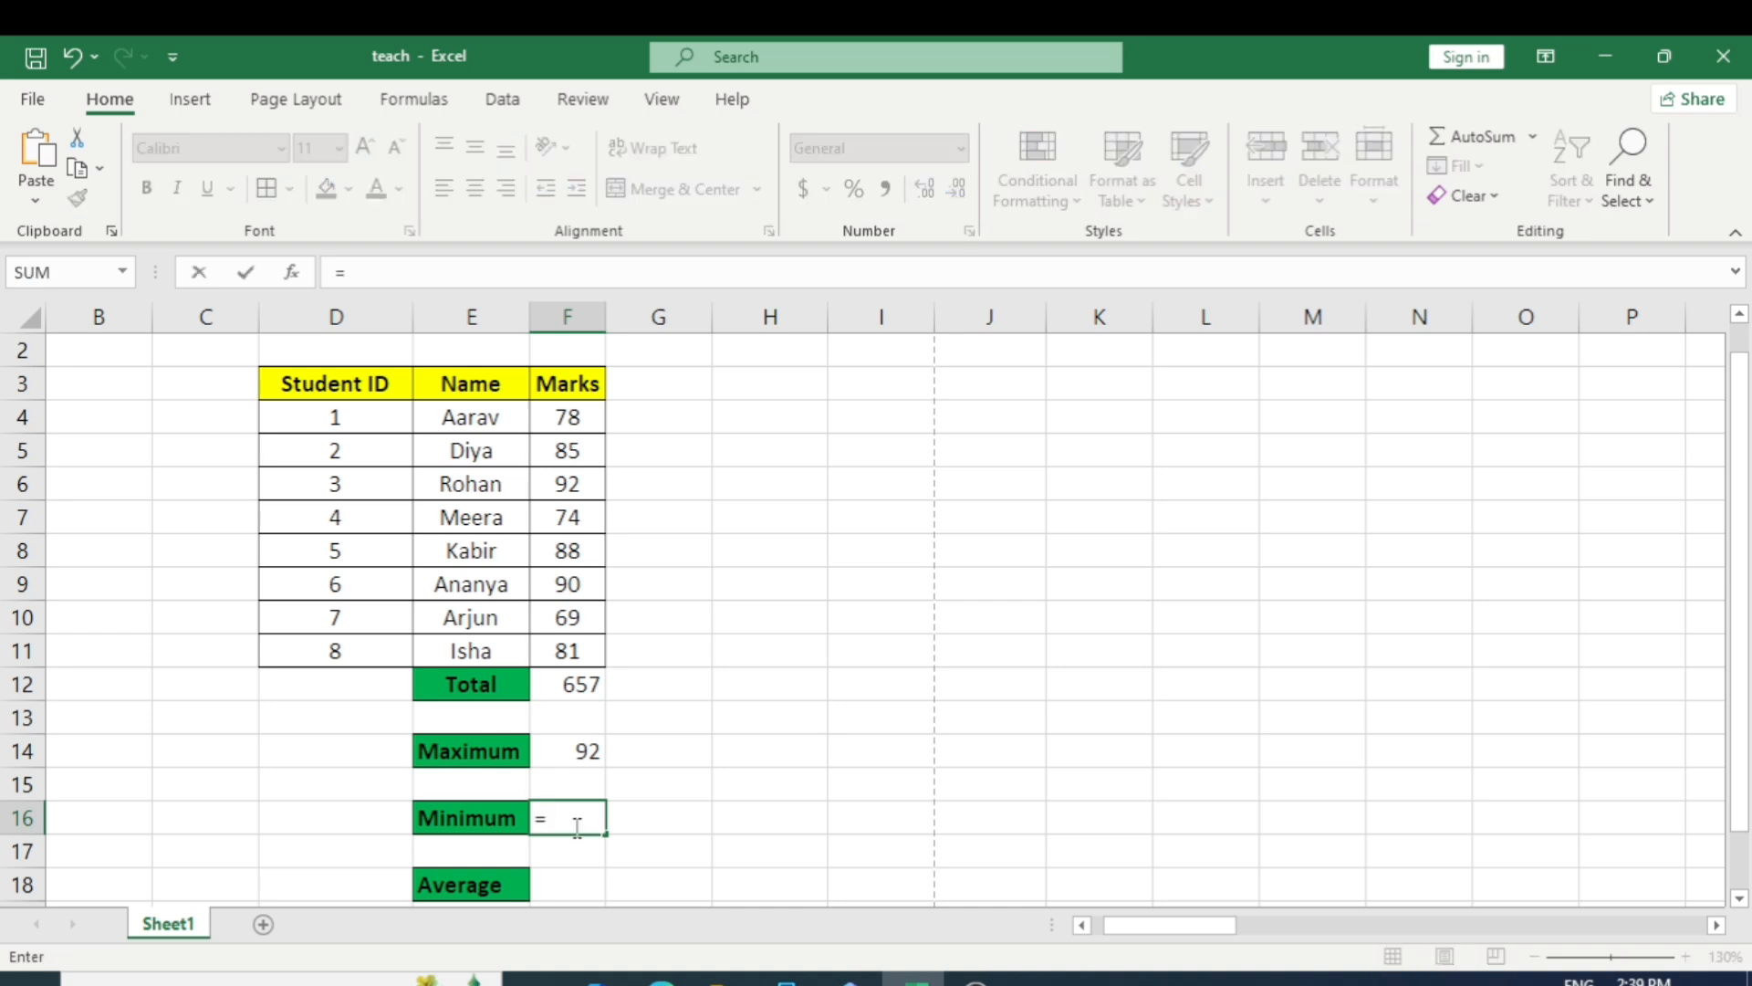
{"action": "type", "text": "min"}
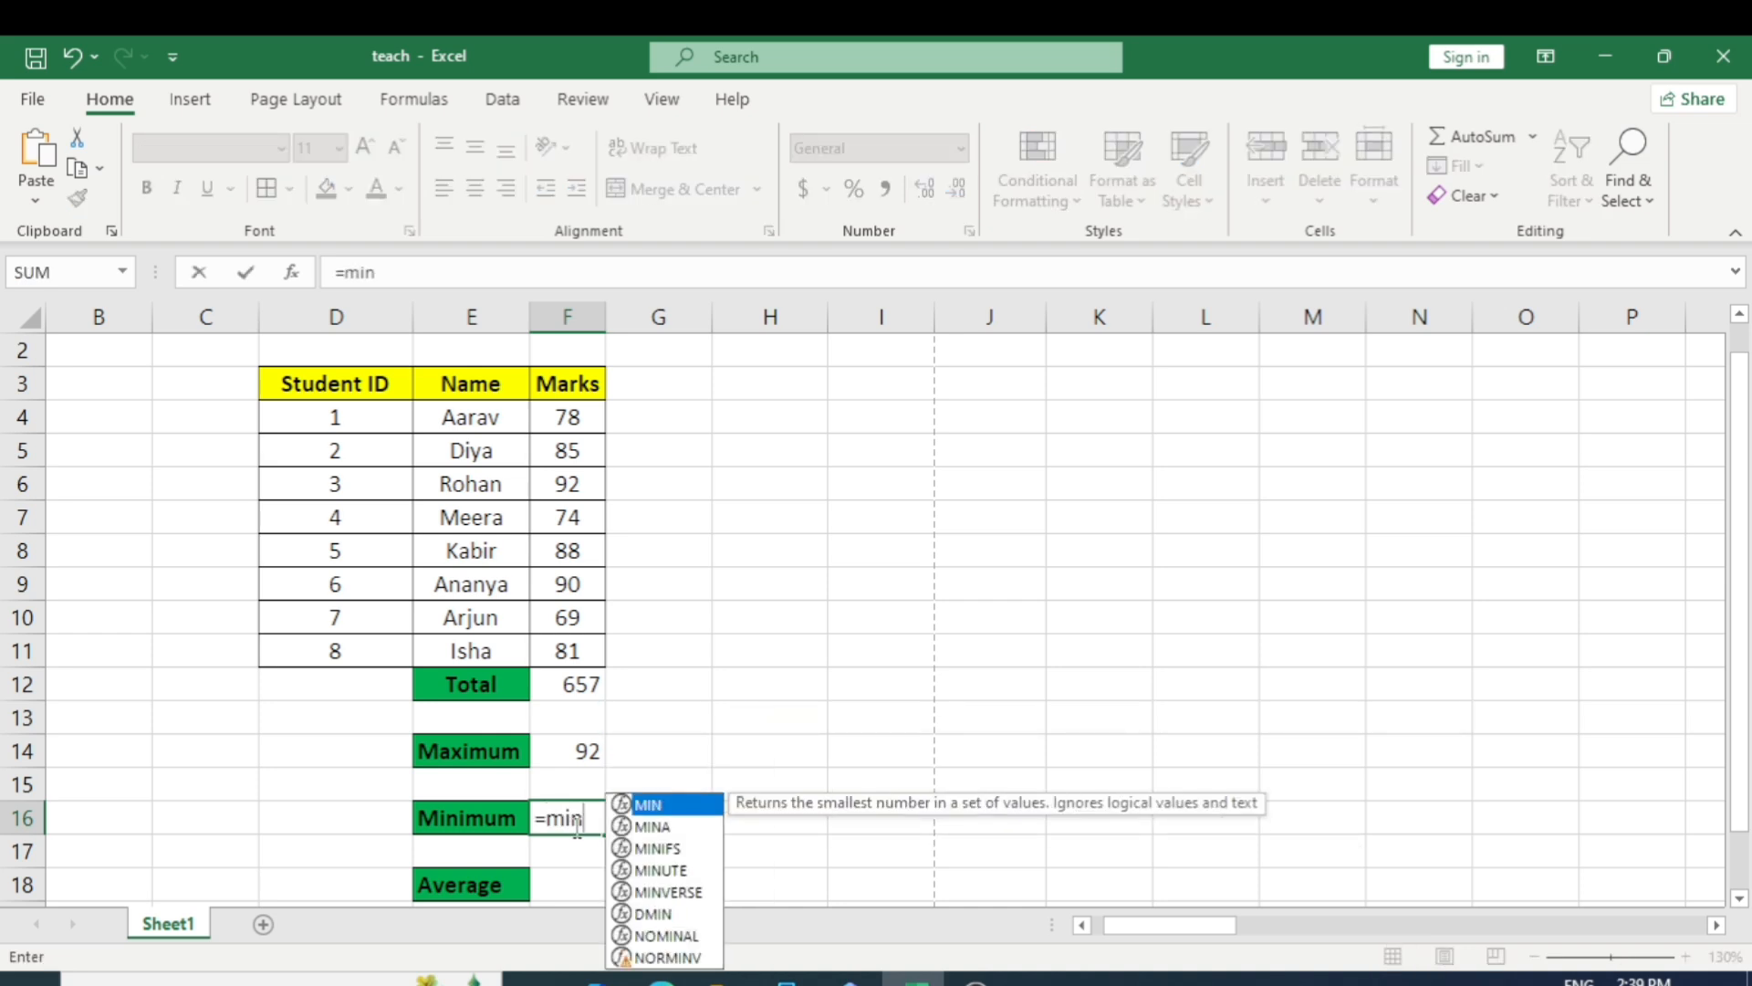
{"action": "key", "text": "Tab"}
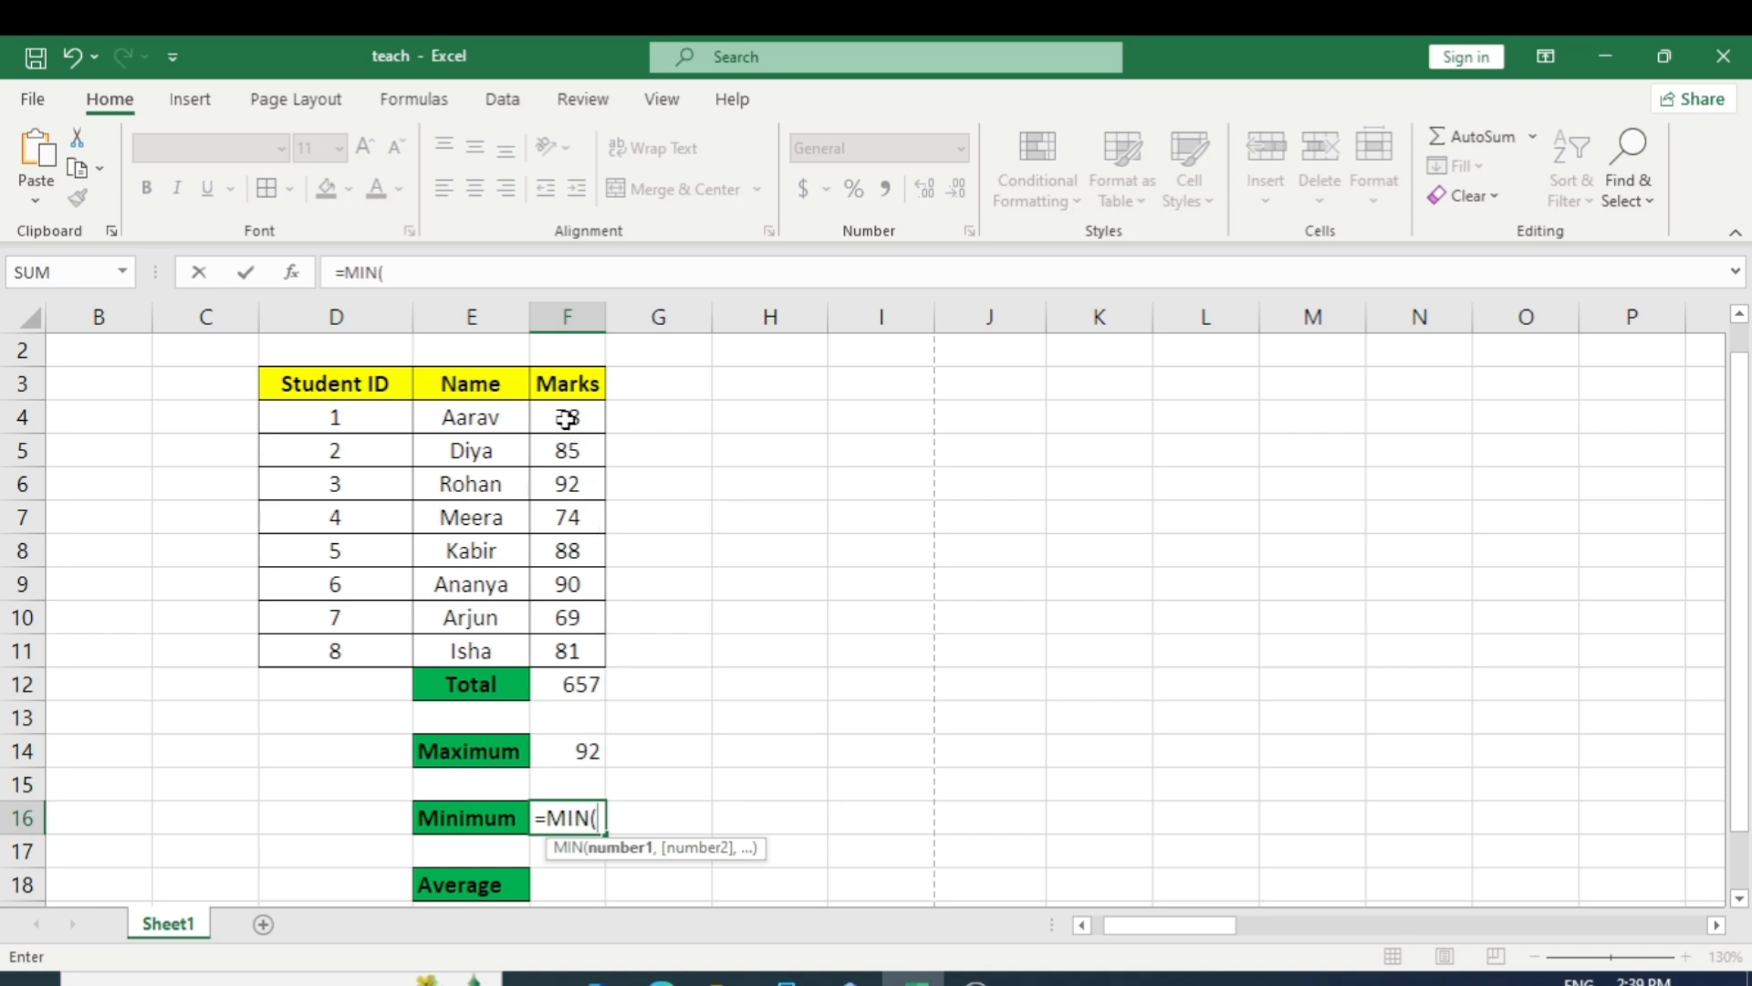
{"action": "left_click_drag", "start_coordinate": [567, 418], "coordinate": [571, 634]}
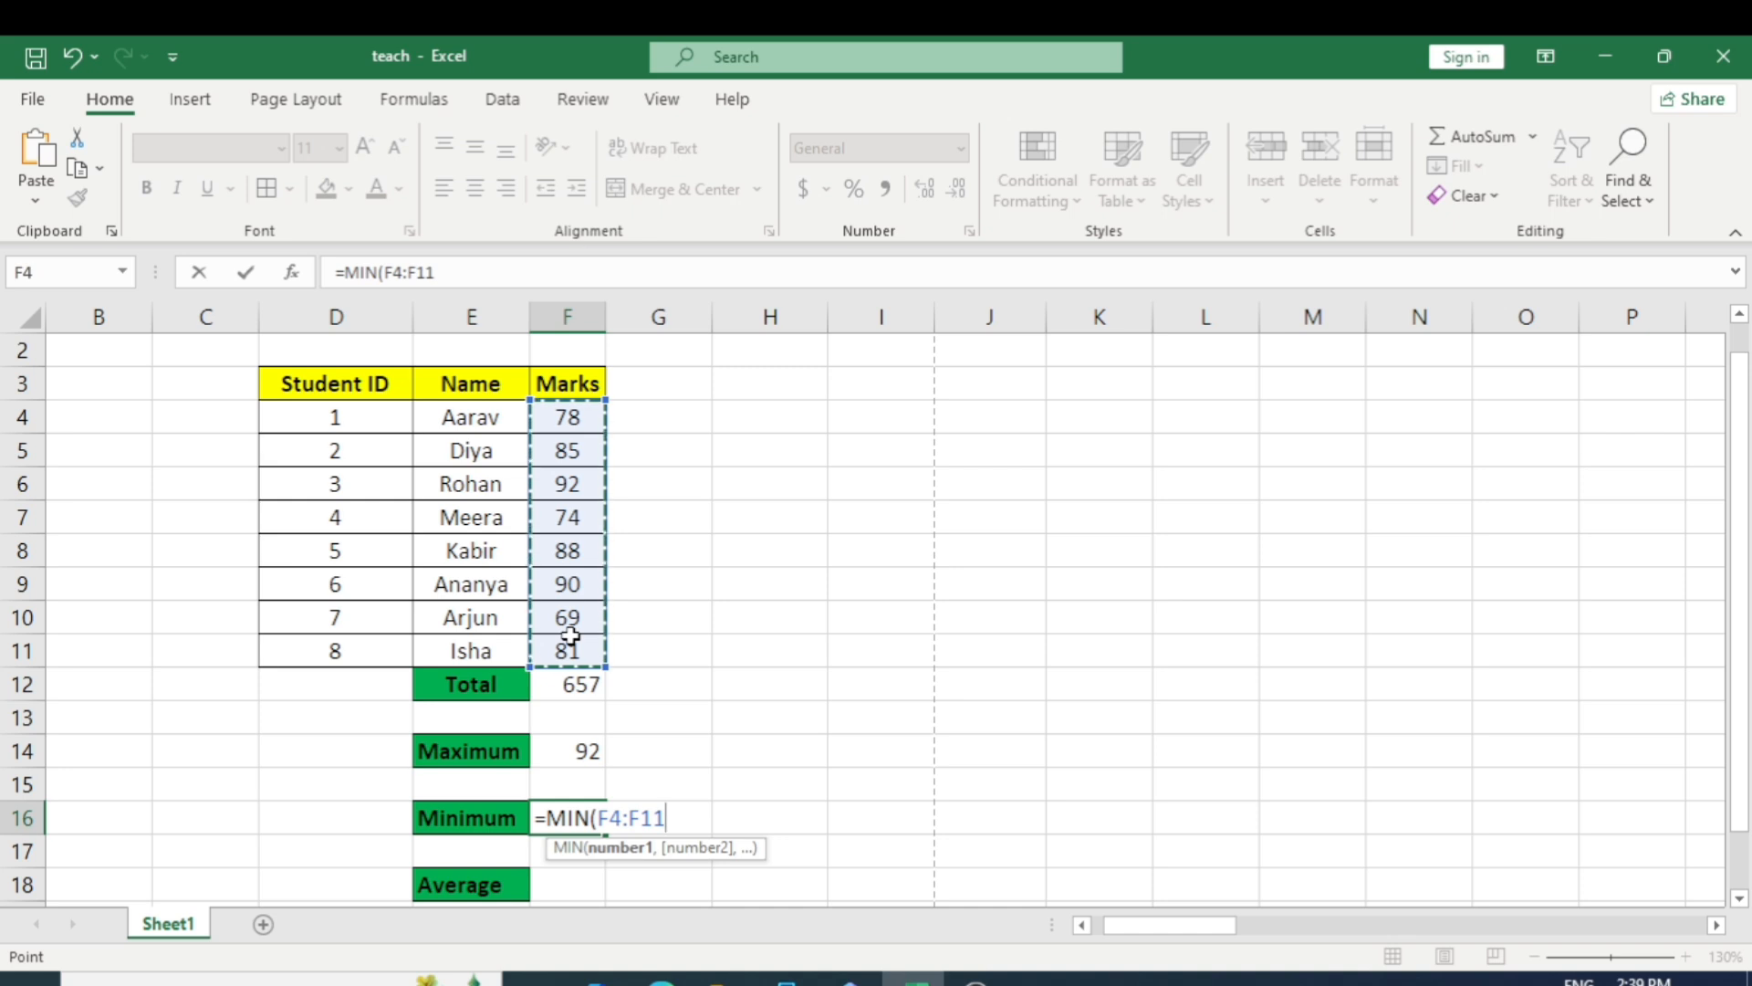
{"action": "type", "text": ")"}
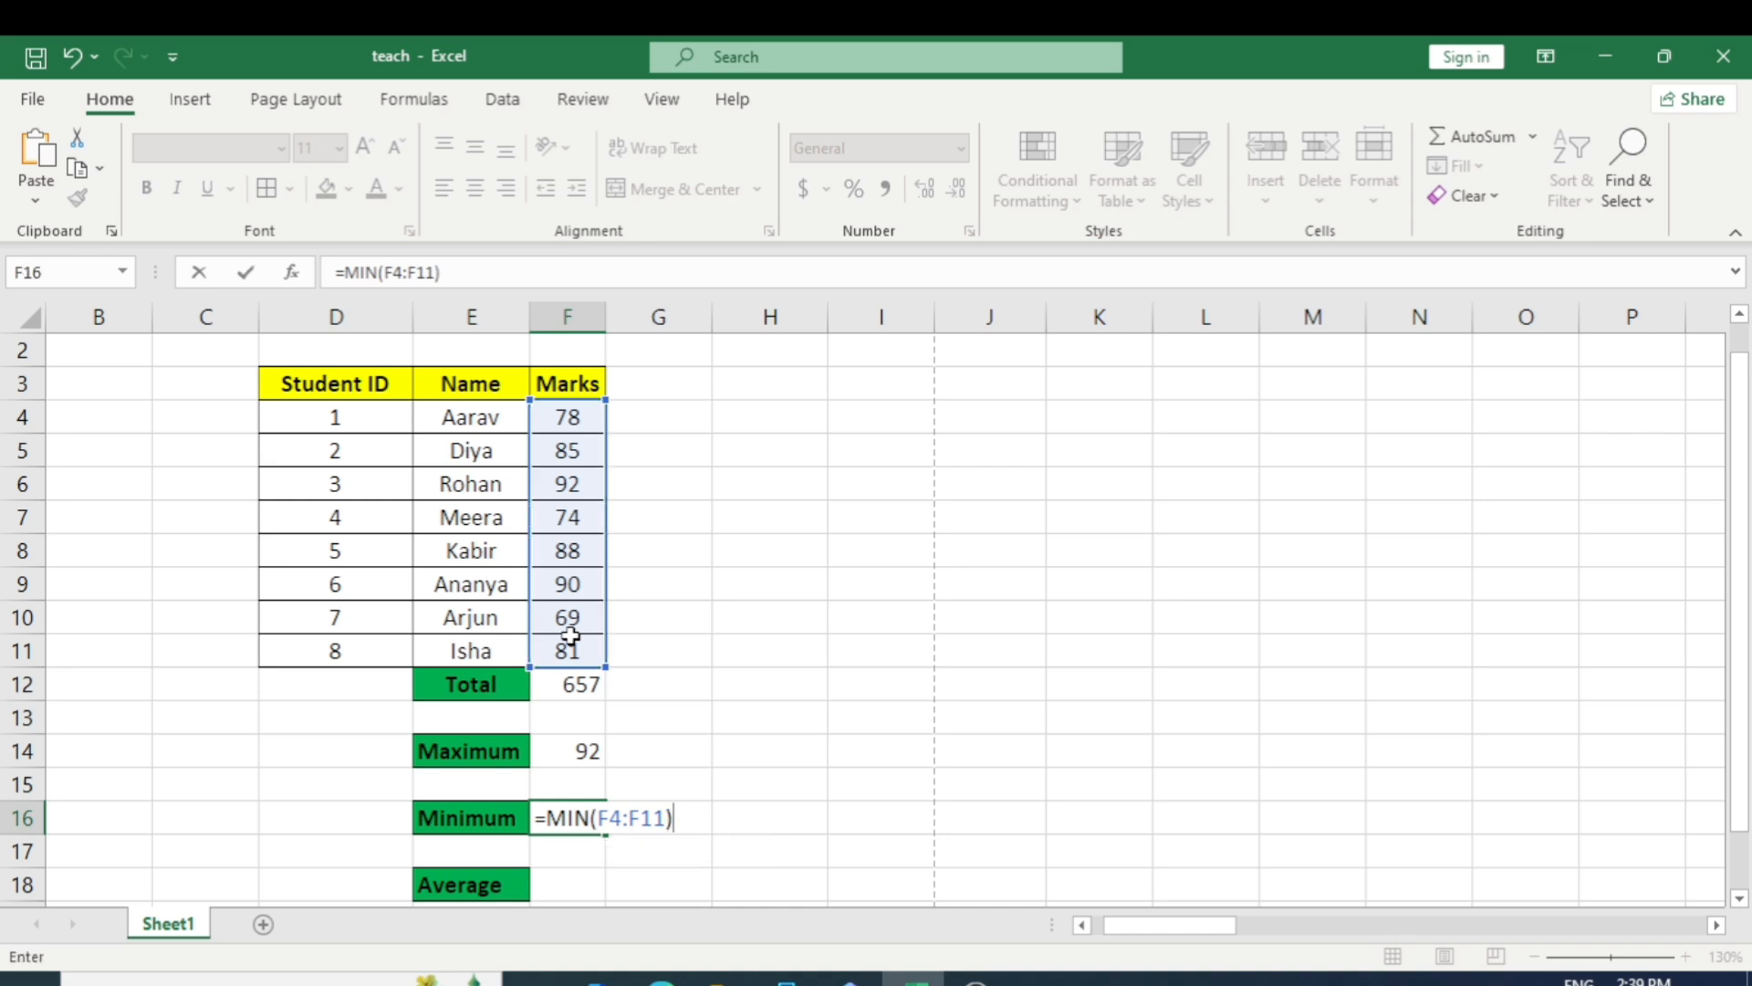
{"action": "key", "text": "Return"}
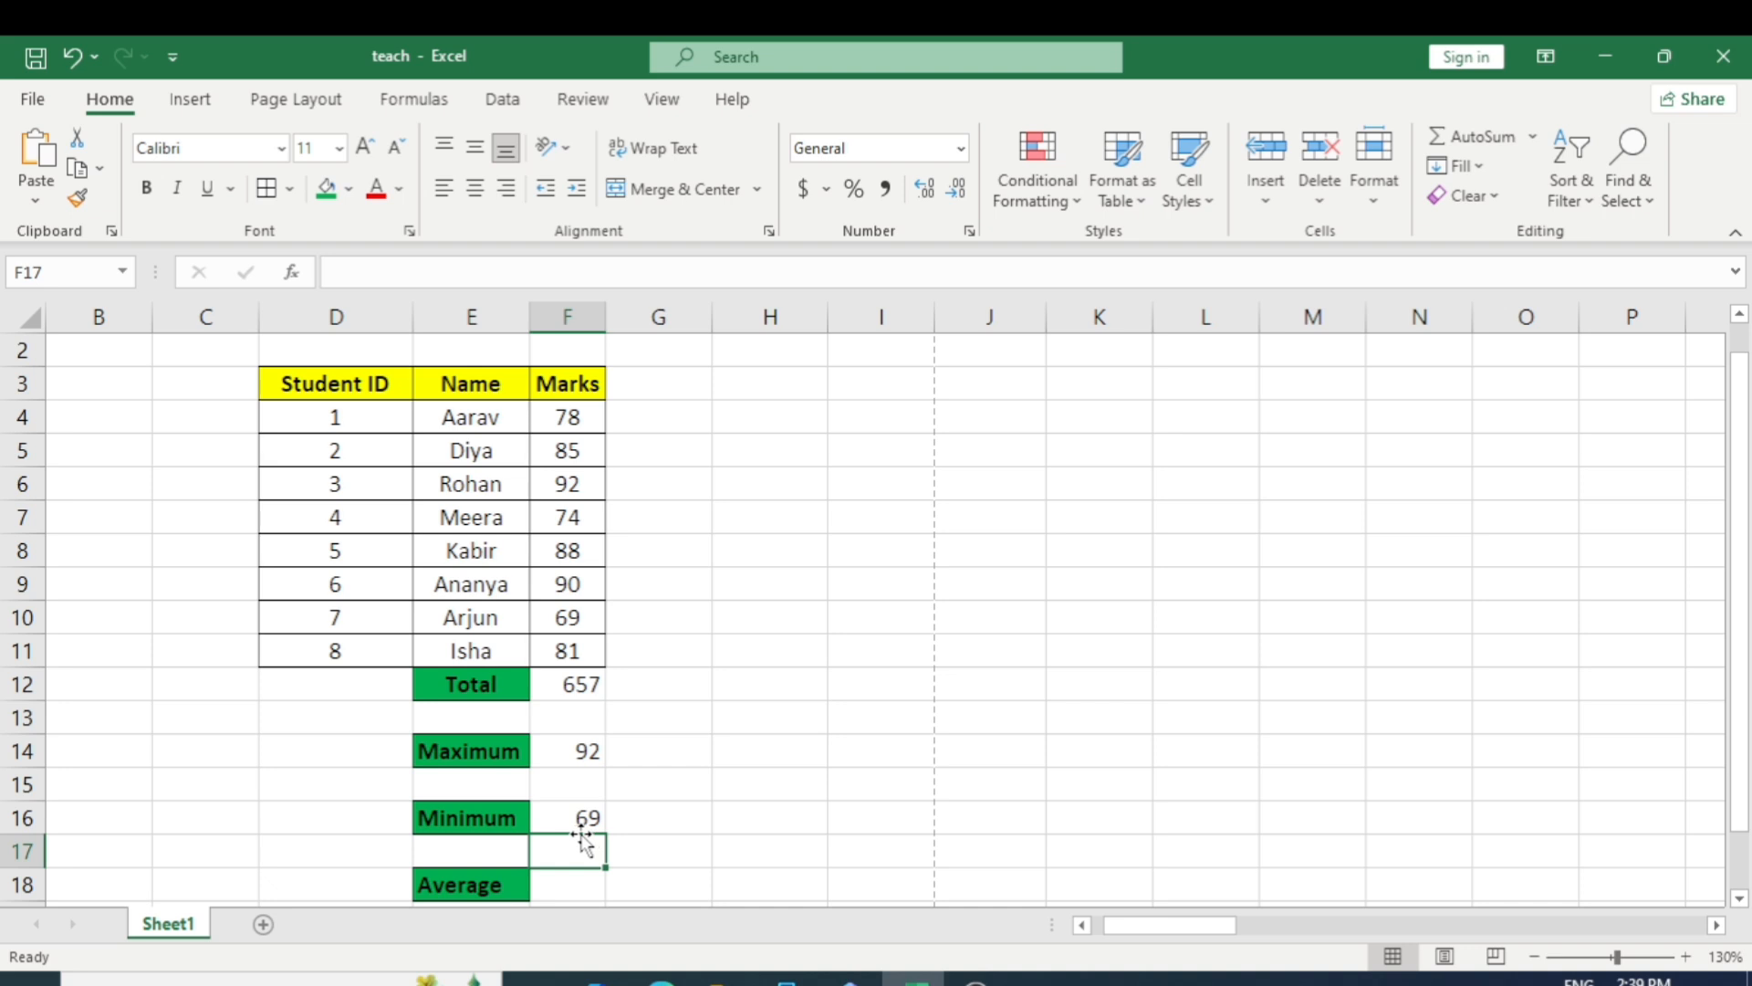
- Calculate the average mark in cell F18 beside Average with the formula =AVERAGE(F4:F11)
{"action": "scroll", "coordinate": [645, 818], "scroll_direction": "down", "scroll_amount": 2}
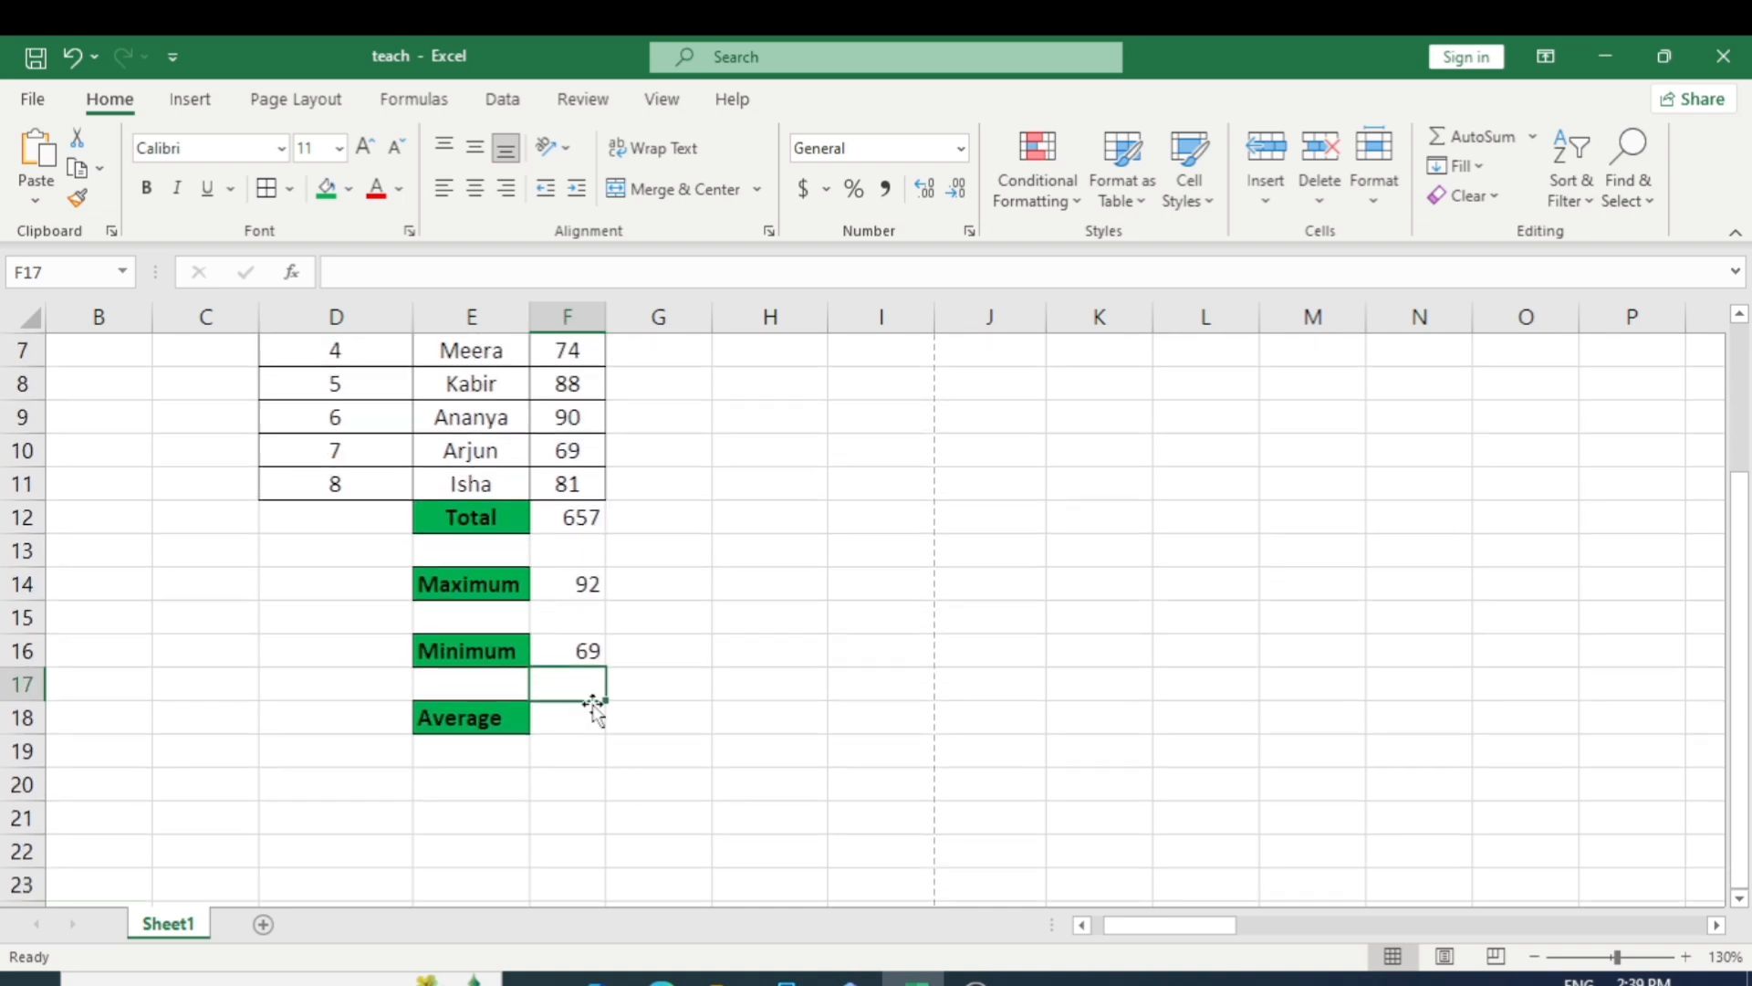
{"action": "scroll", "coordinate": [593, 710], "scroll_direction": "up", "scroll_amount": 1}
{"action": "scroll", "coordinate": [593, 710], "scroll_direction": "up", "scroll_amount": 3}
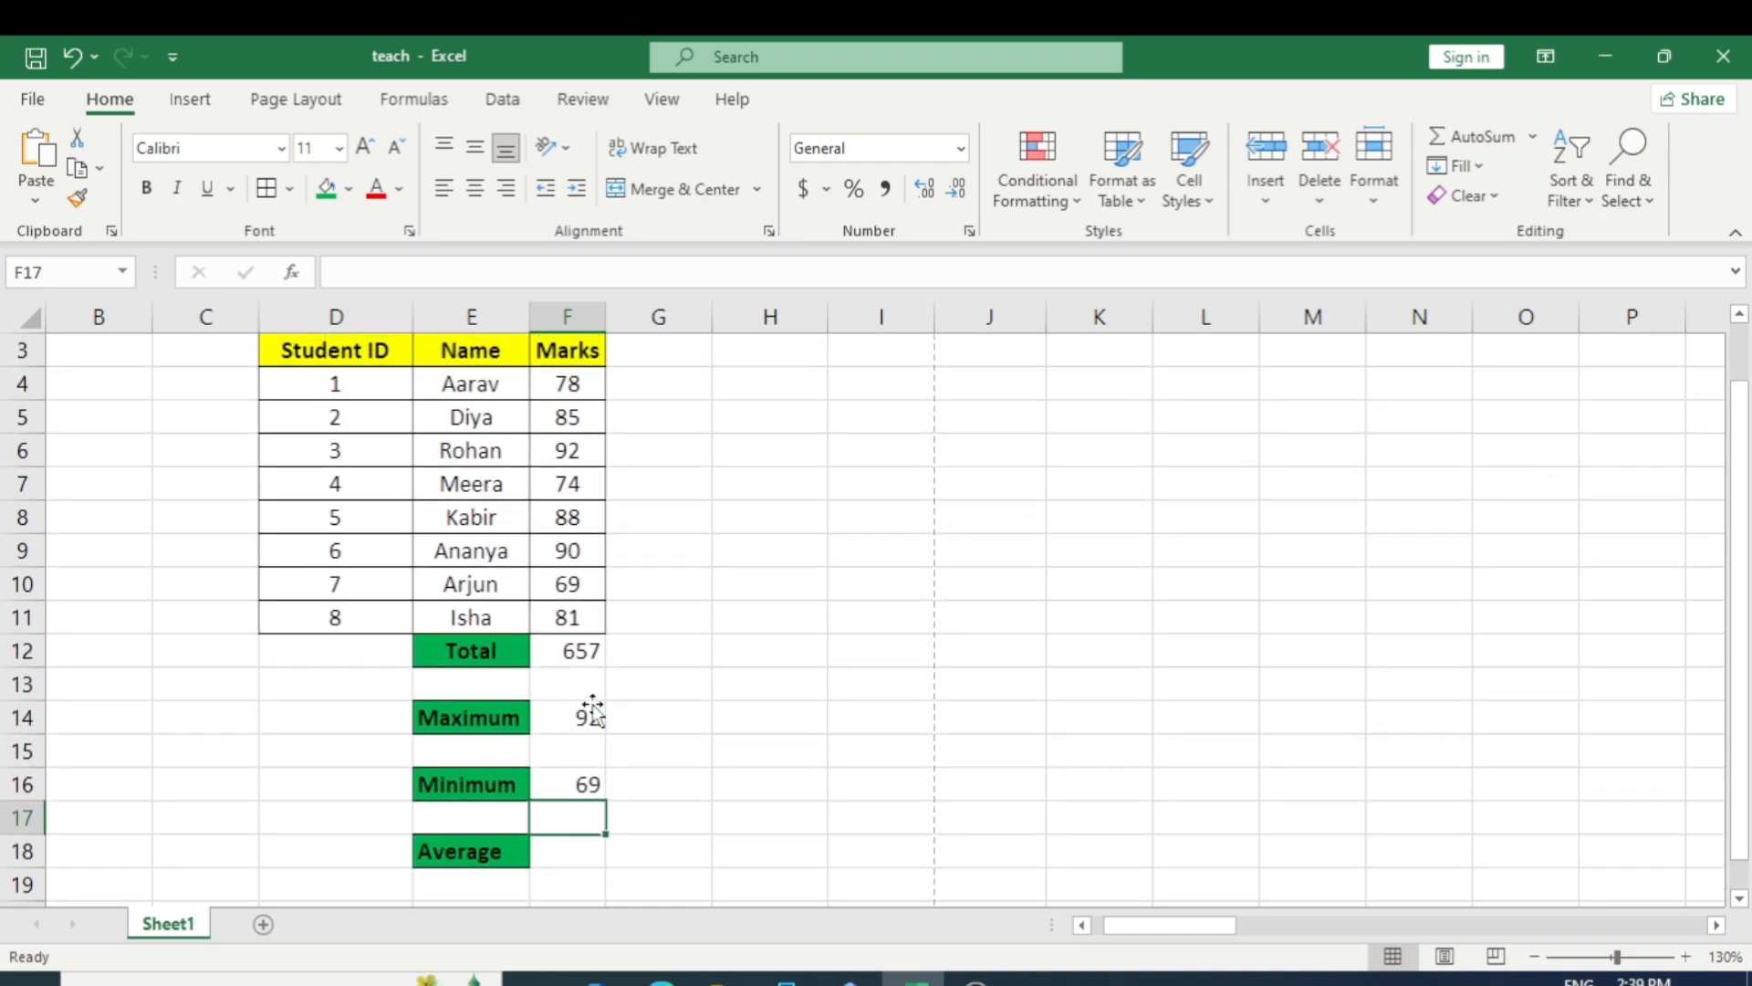
{"action": "left_click", "coordinate": [559, 850]}
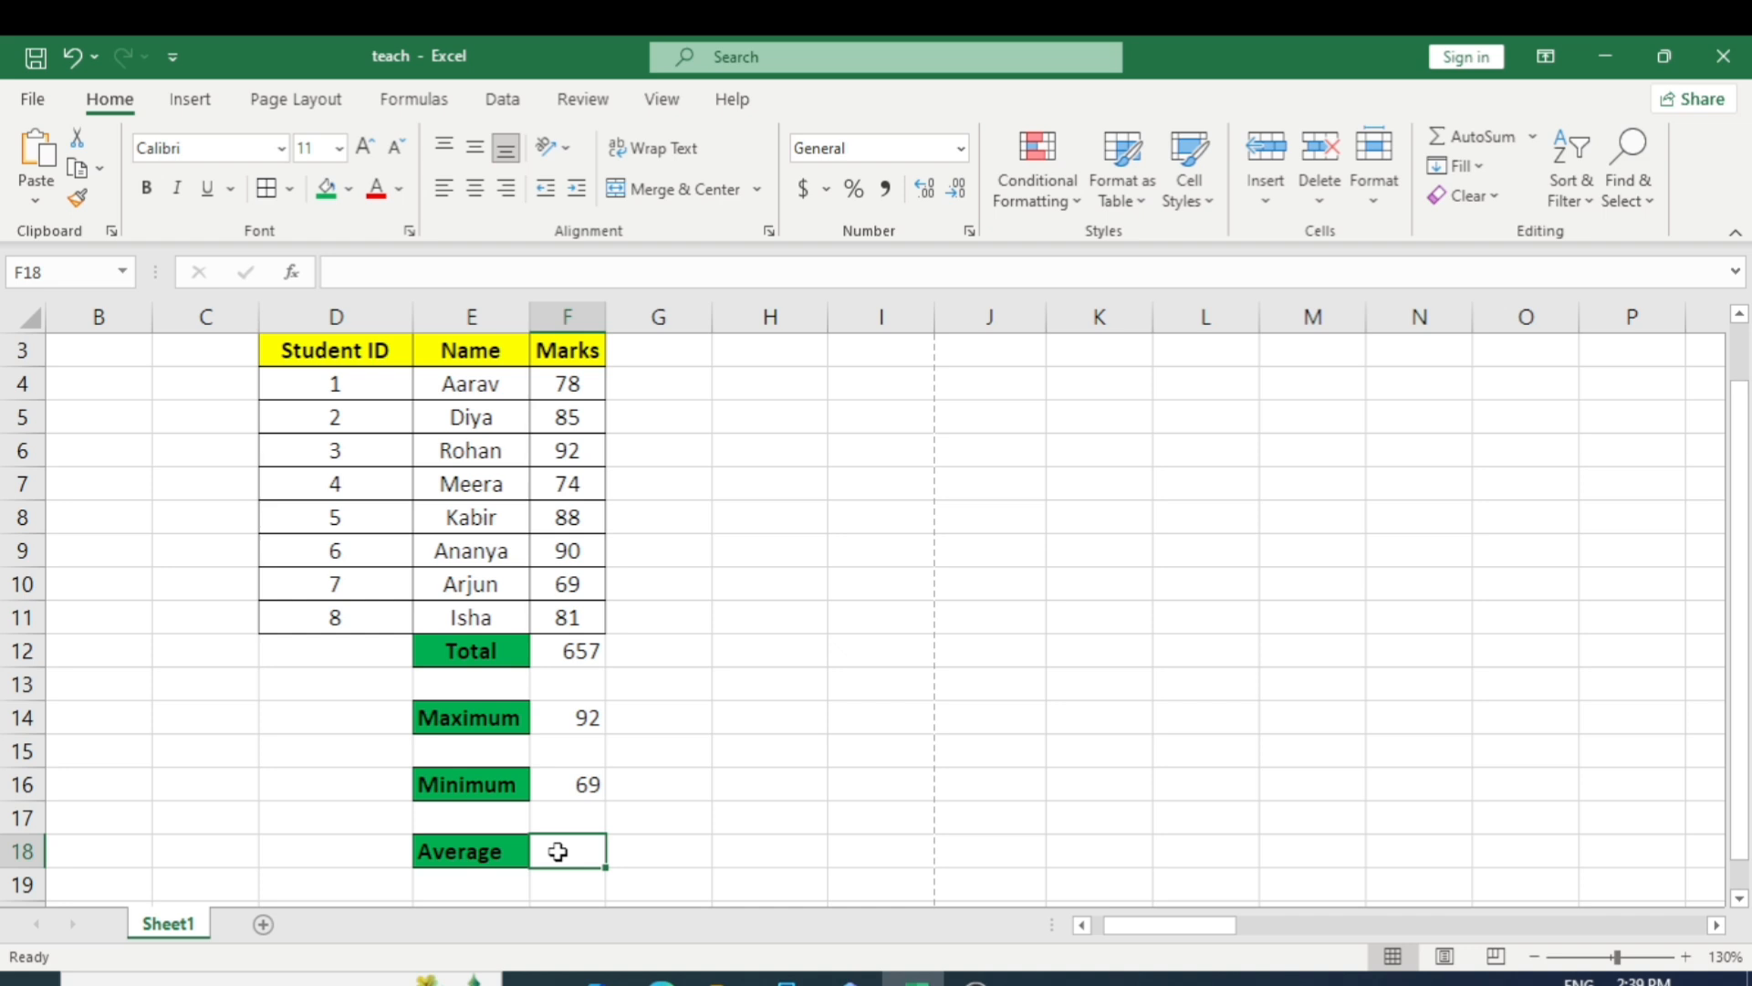
{"action": "type", "text": "=averag"}
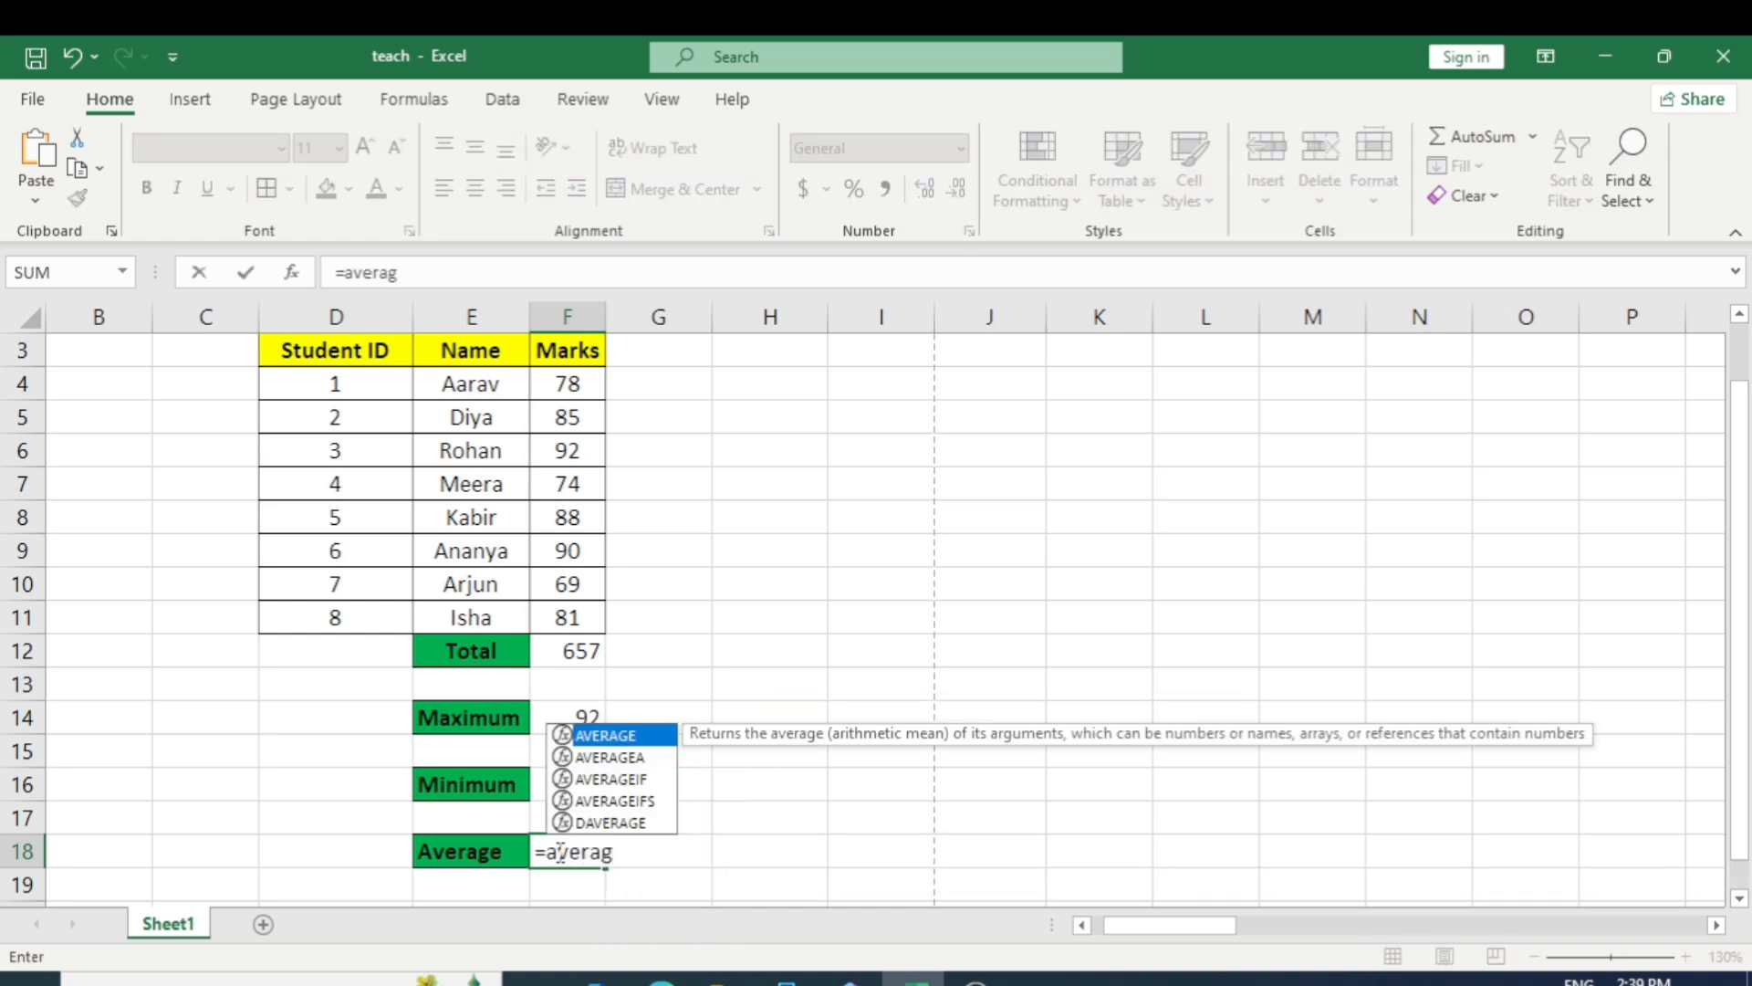
{"action": "key", "text": "Tab"}
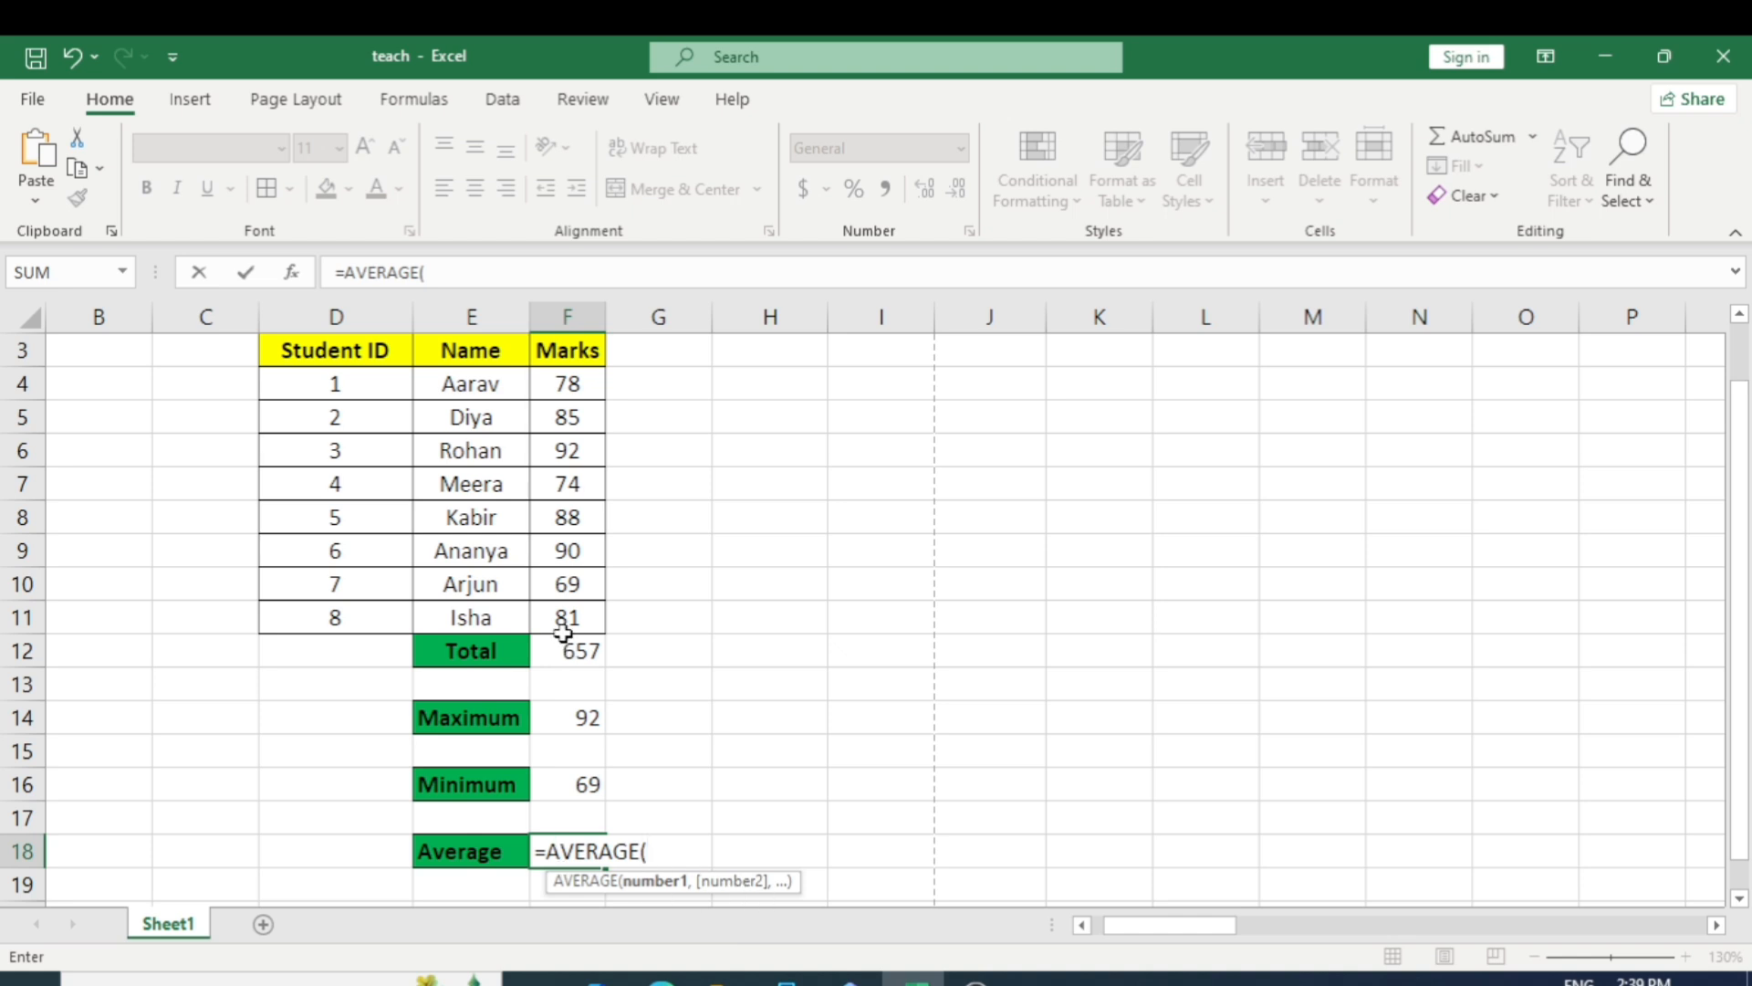
{"action": "left_click_drag", "start_coordinate": [572, 386], "coordinate": [584, 607]}
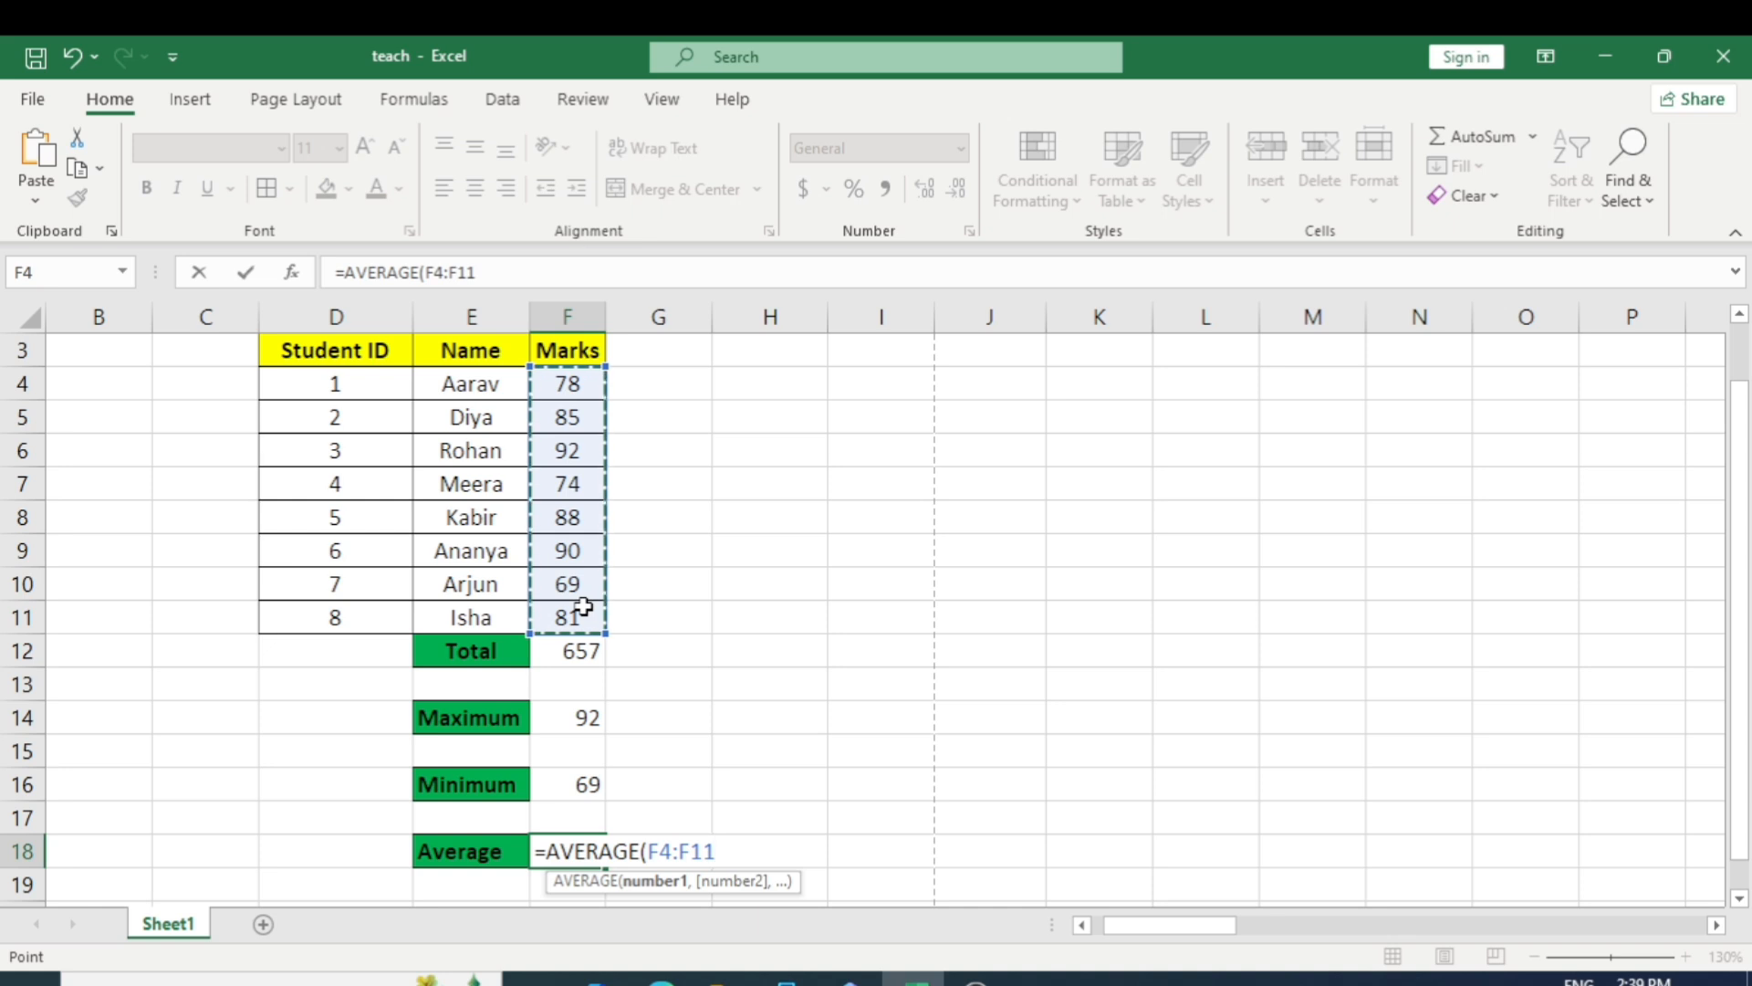
{"action": "key", "text": "Return"}
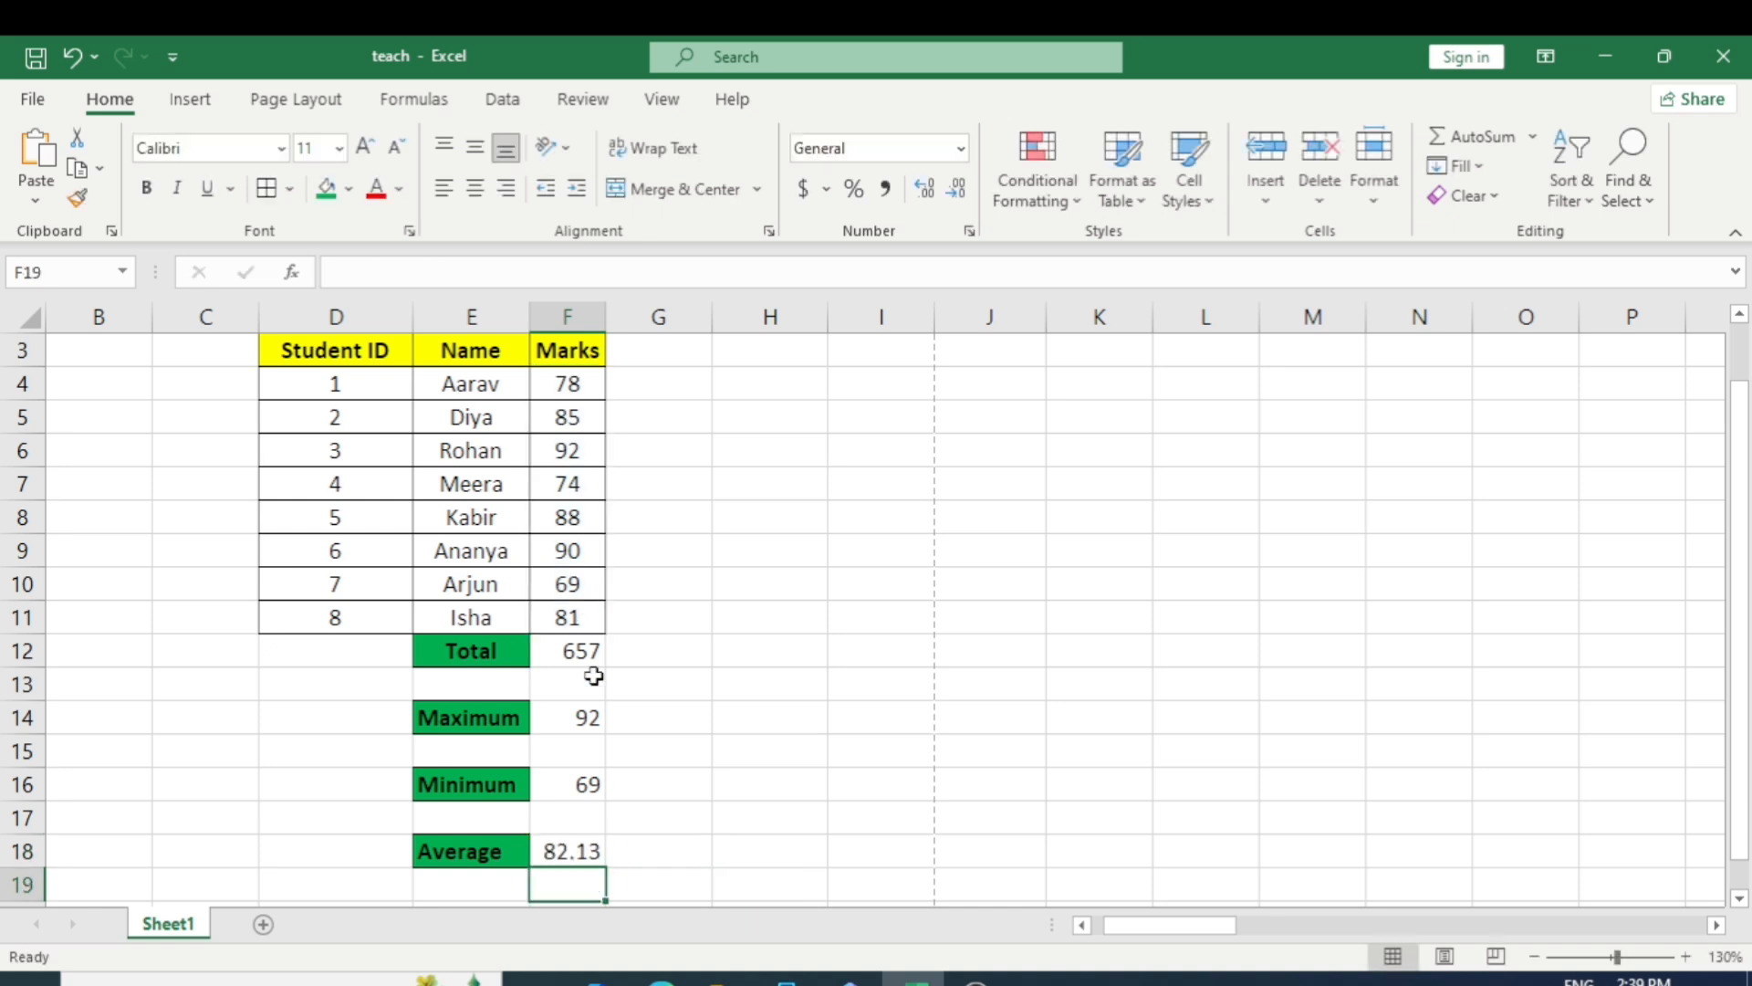
- Join the first name and surname in cell AT7 under Full Name with the formula =CONCATENATE(AQ7,AR7)
{"action": "scroll", "coordinate": [711, 817], "scroll_direction": "down", "scroll_amount": 2}
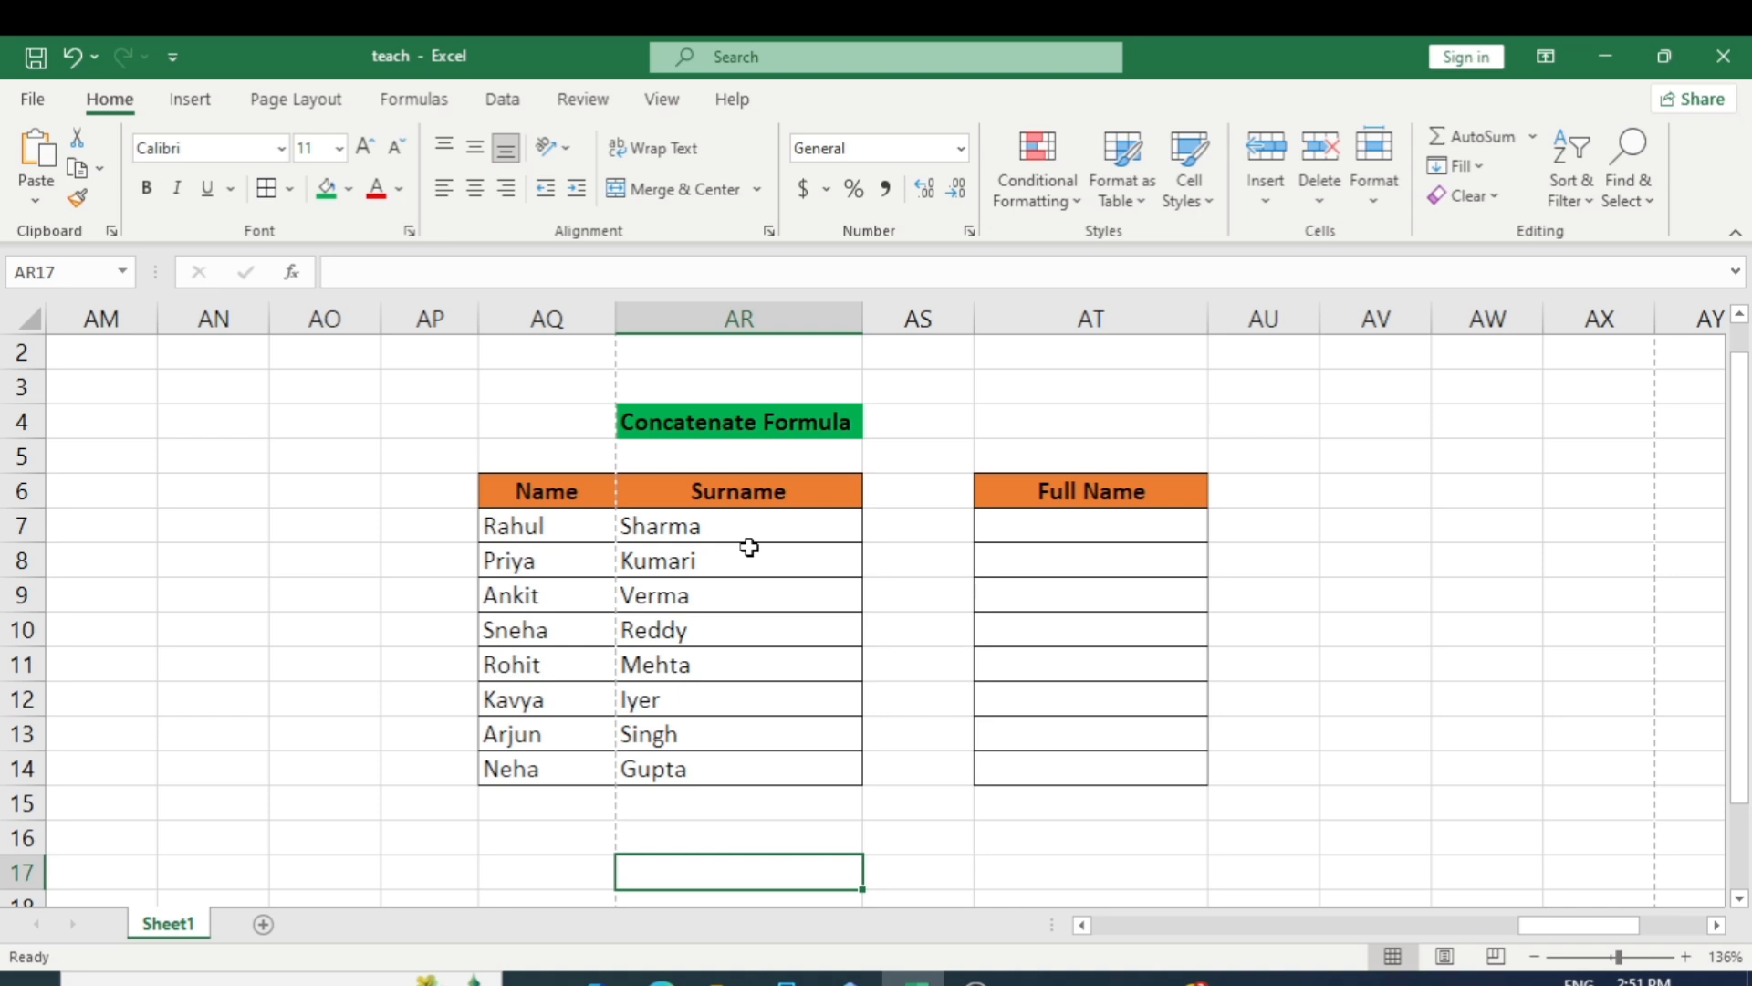
{"action": "left_click", "coordinate": [1068, 526]}
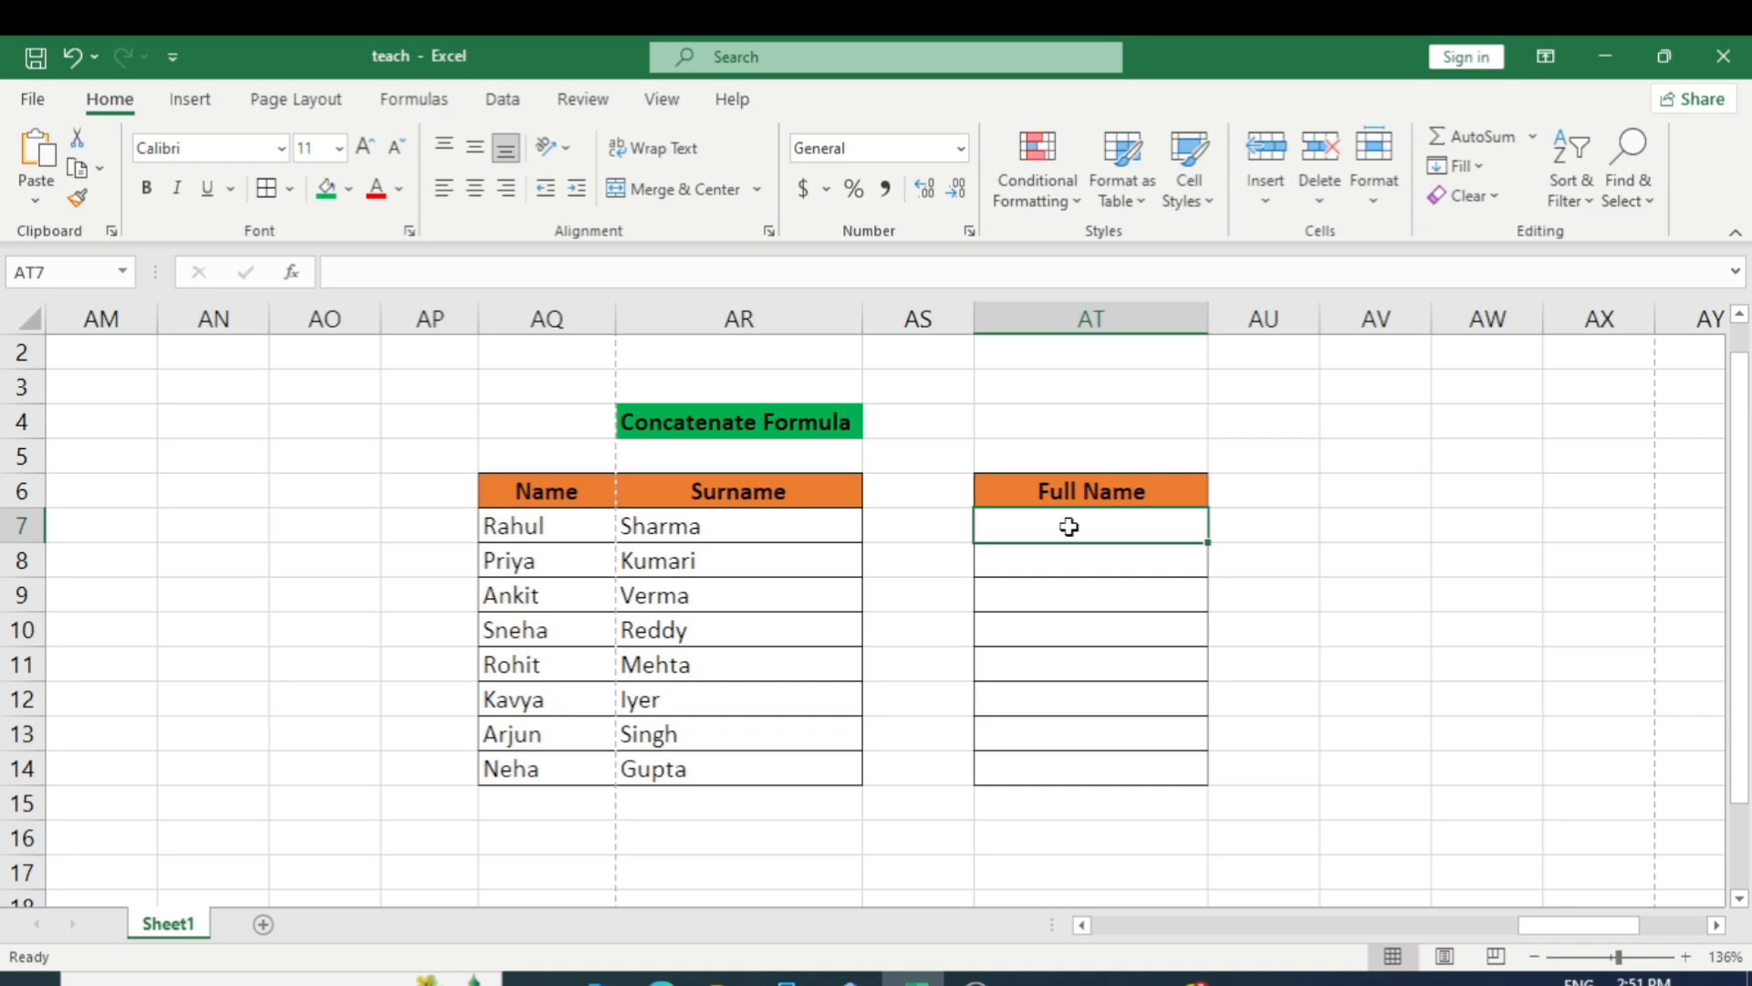
{"action": "type", "text": "="}
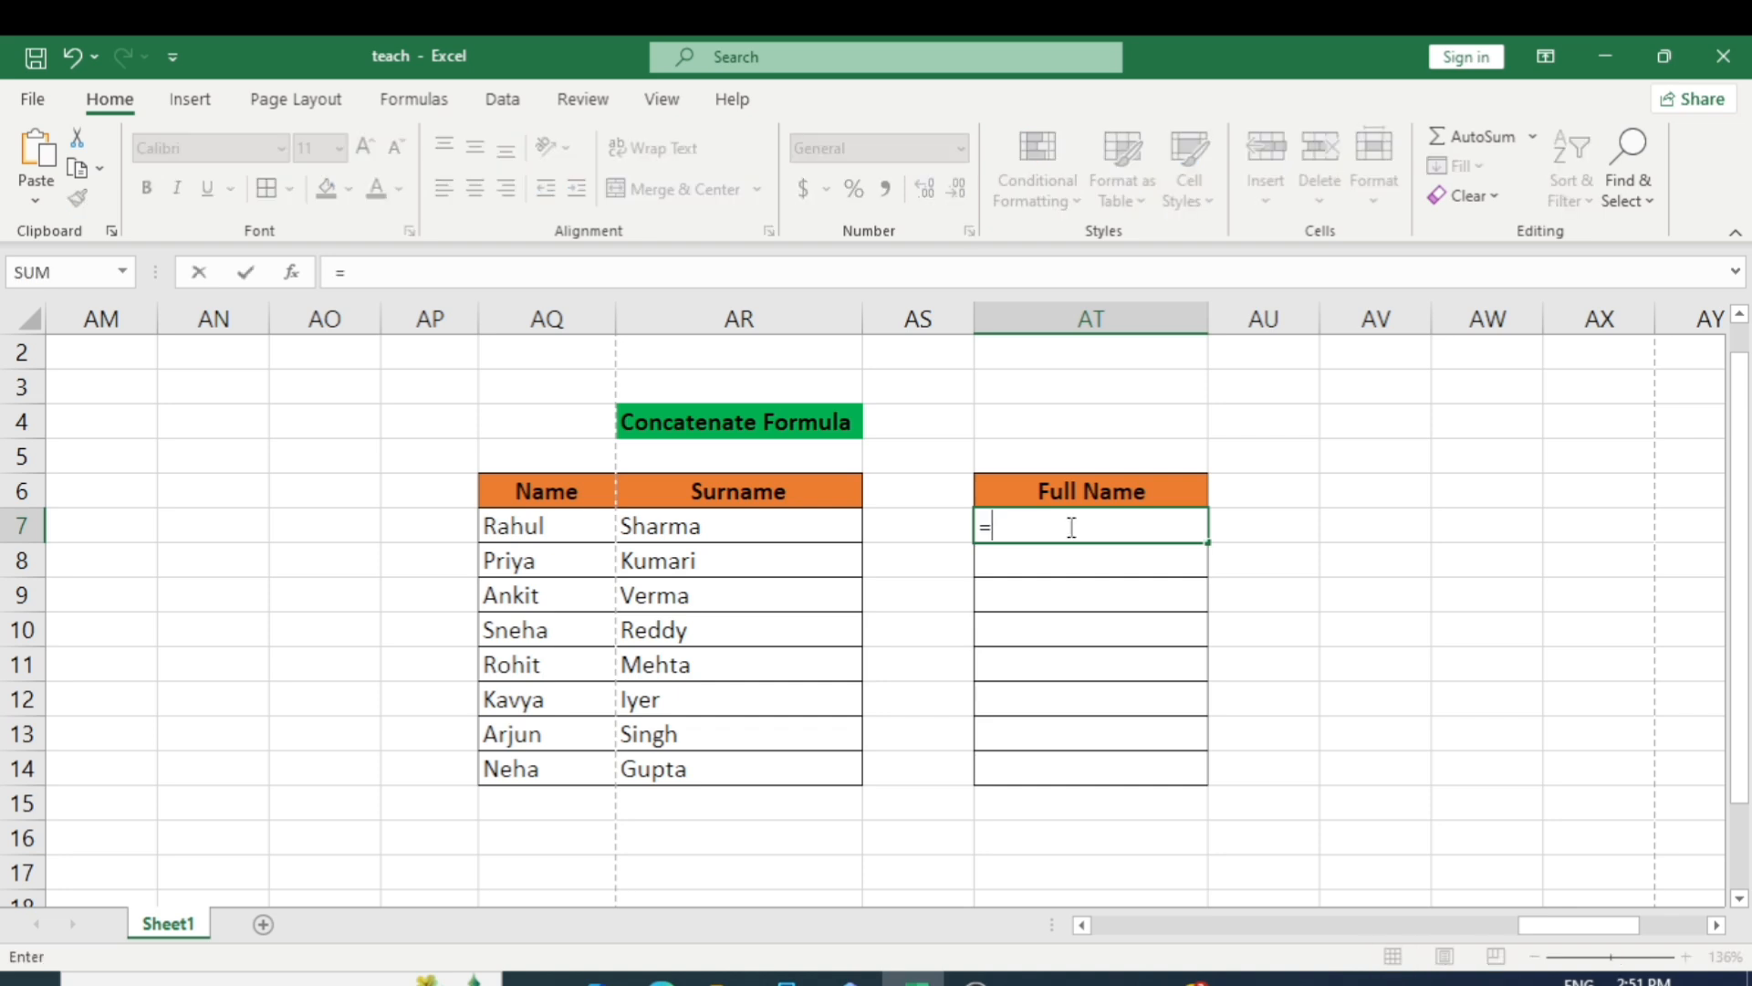
{"action": "type", "text": "c"}
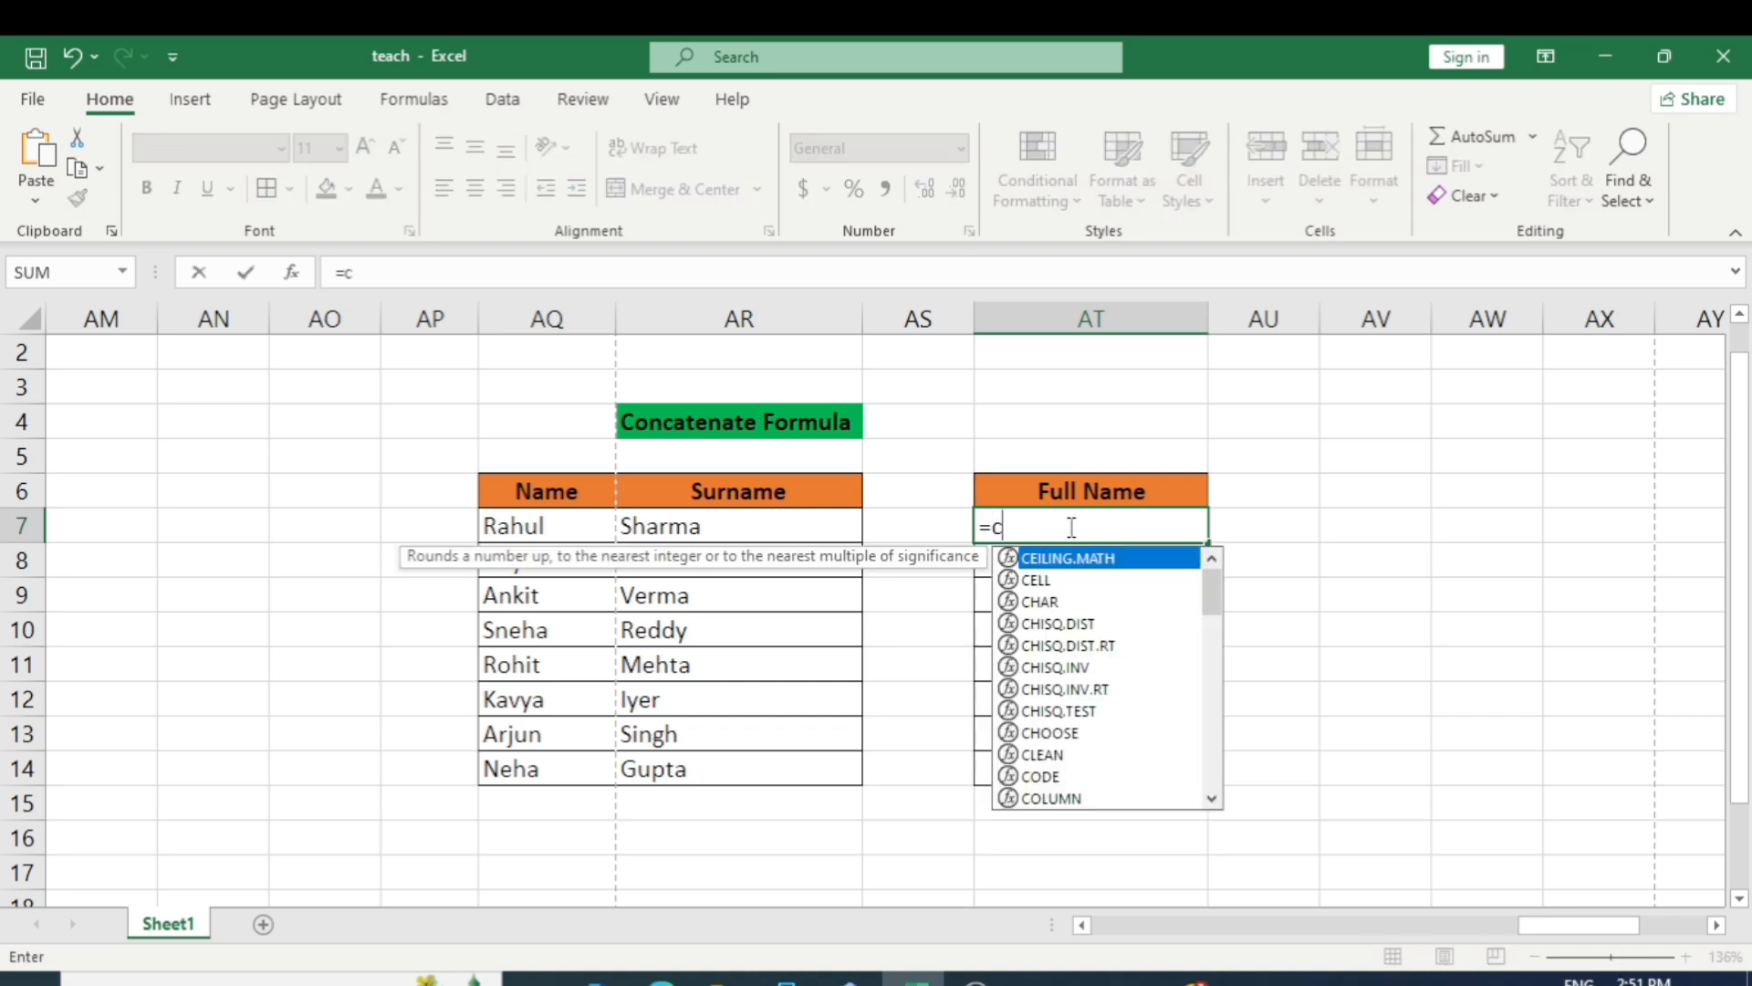
{"action": "type", "text": "oncatenate"}
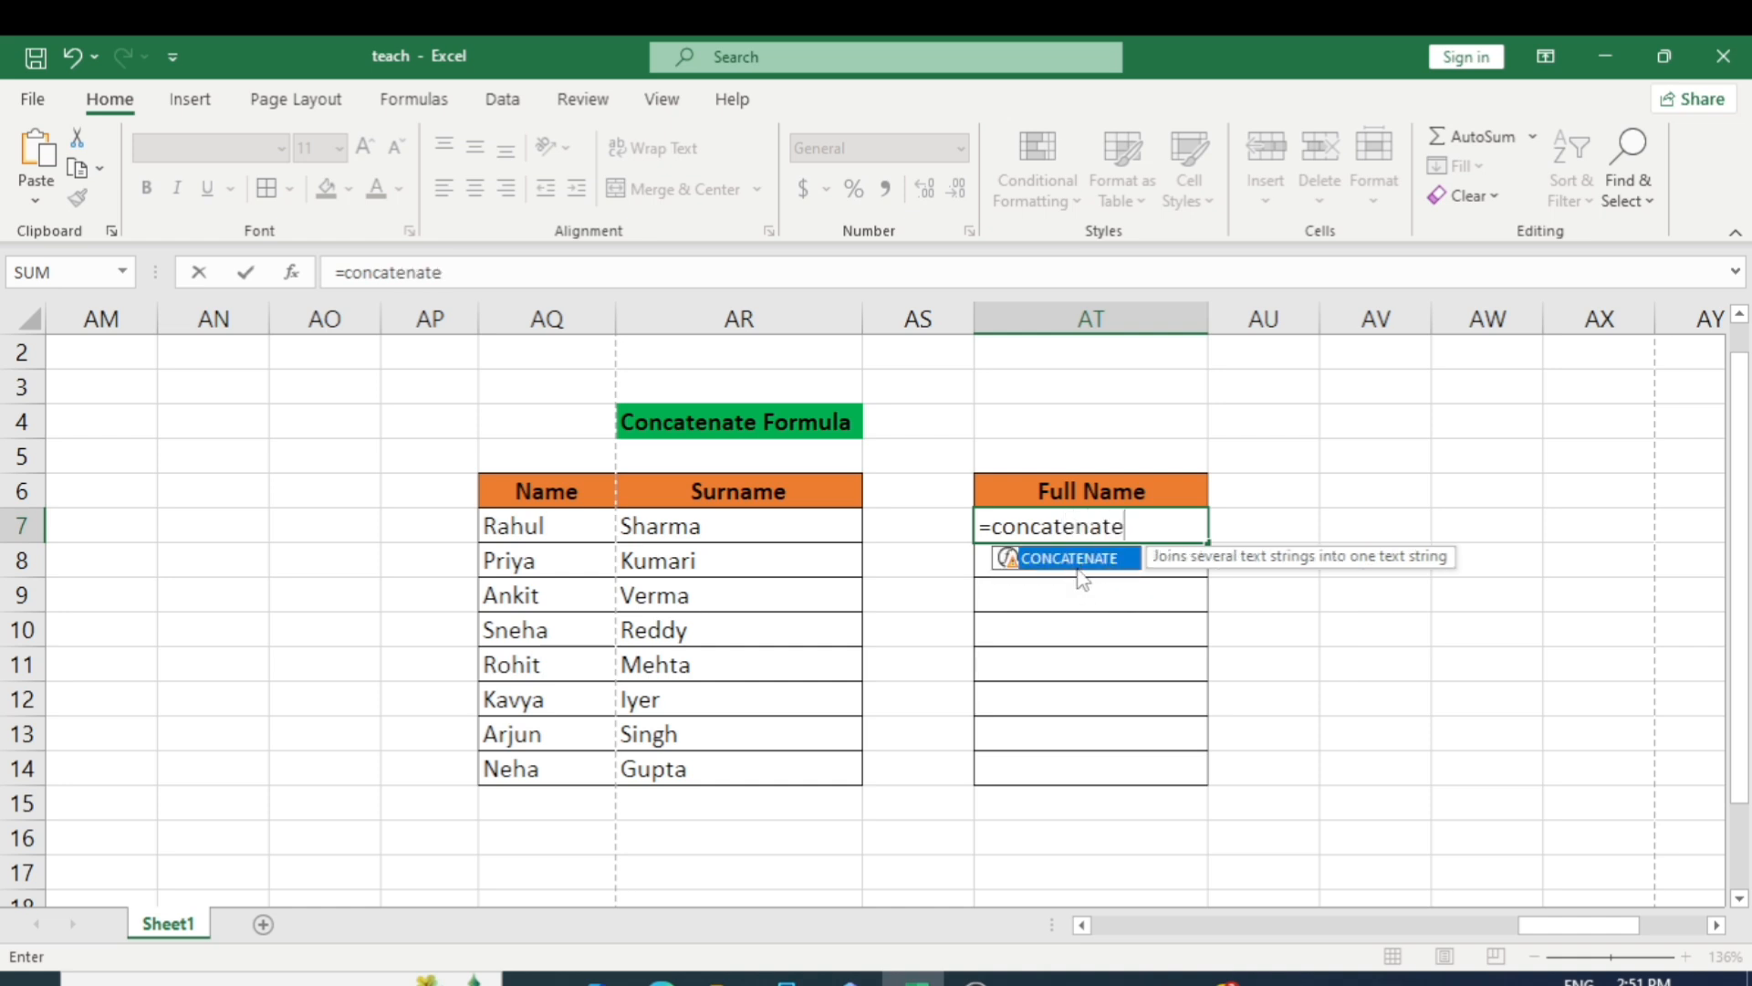
{"action": "double_click", "coordinate": [1078, 561]}
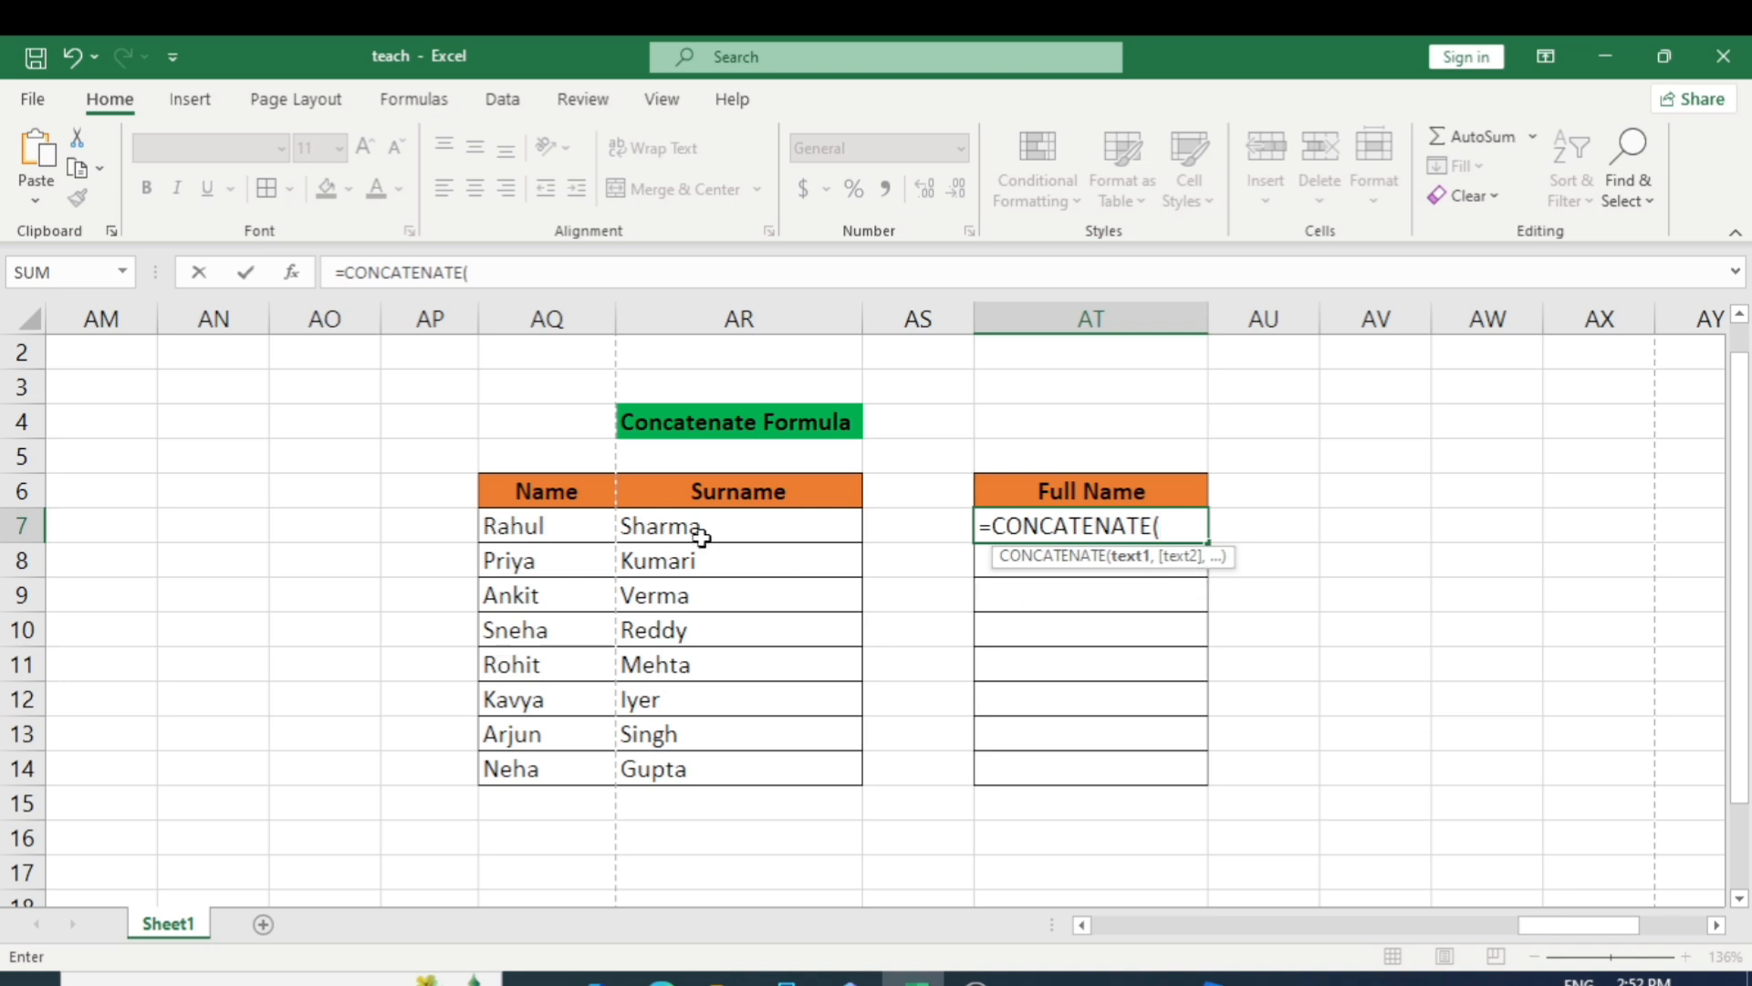
{"action": "left_click", "coordinate": [531, 529]}
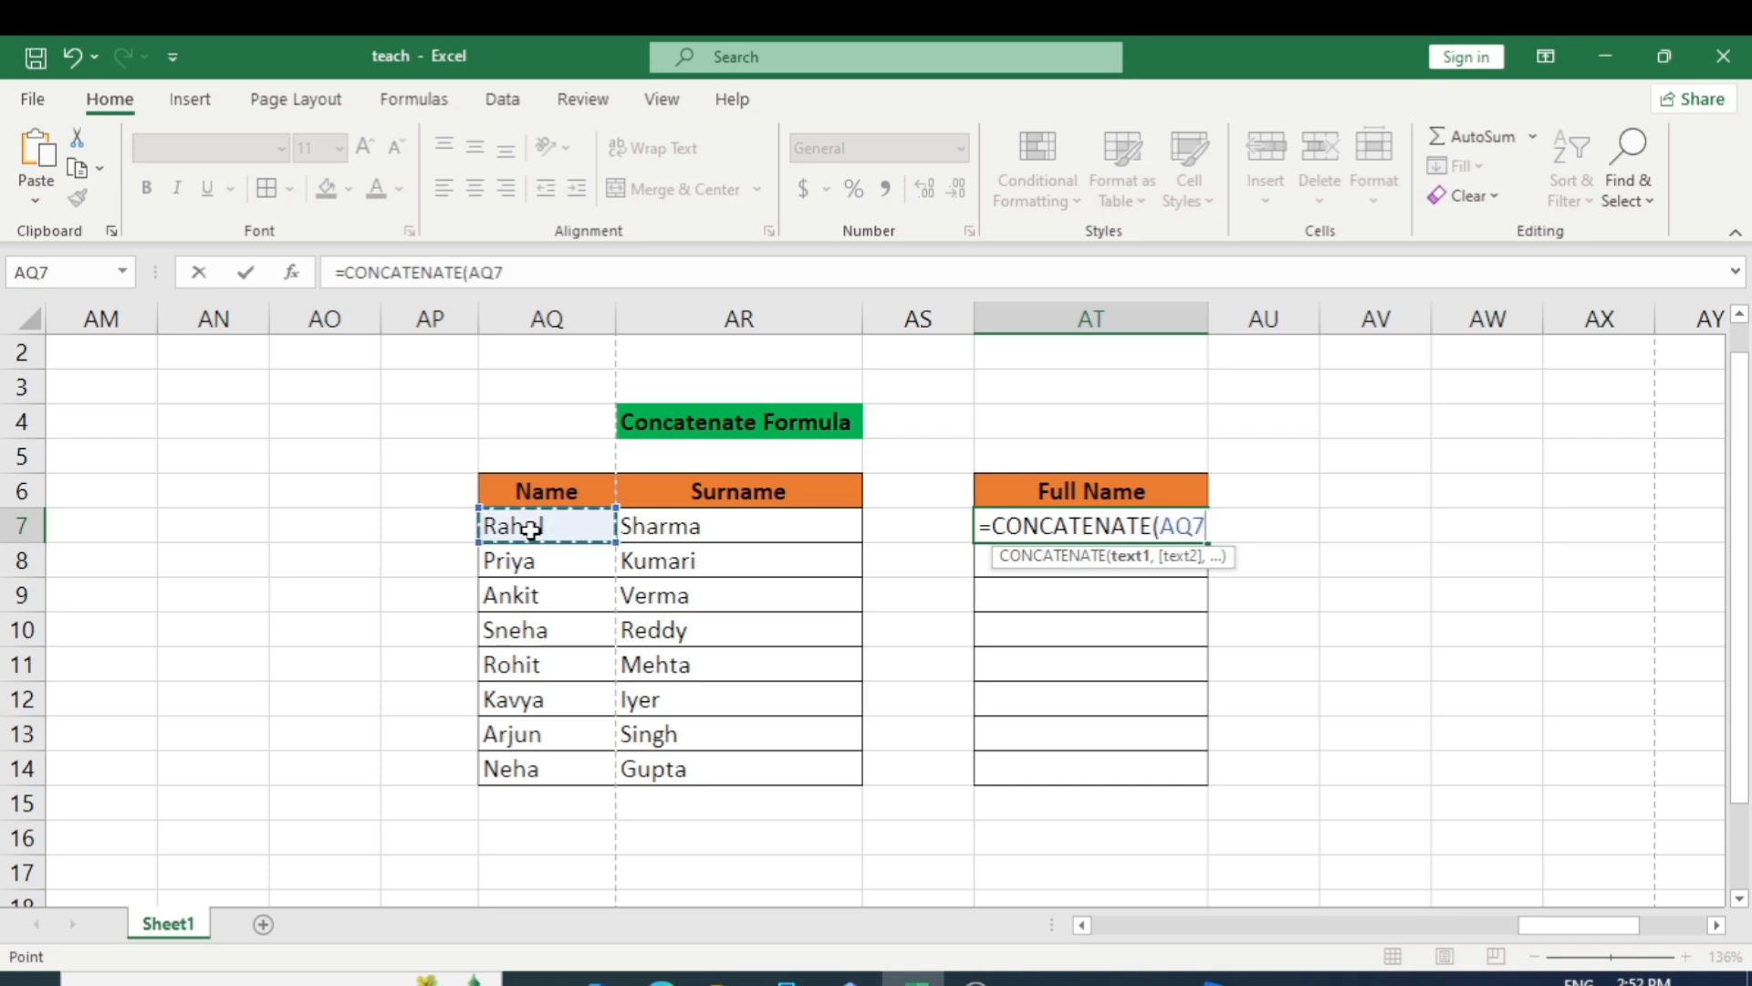
{"action": "type", "text": ","}
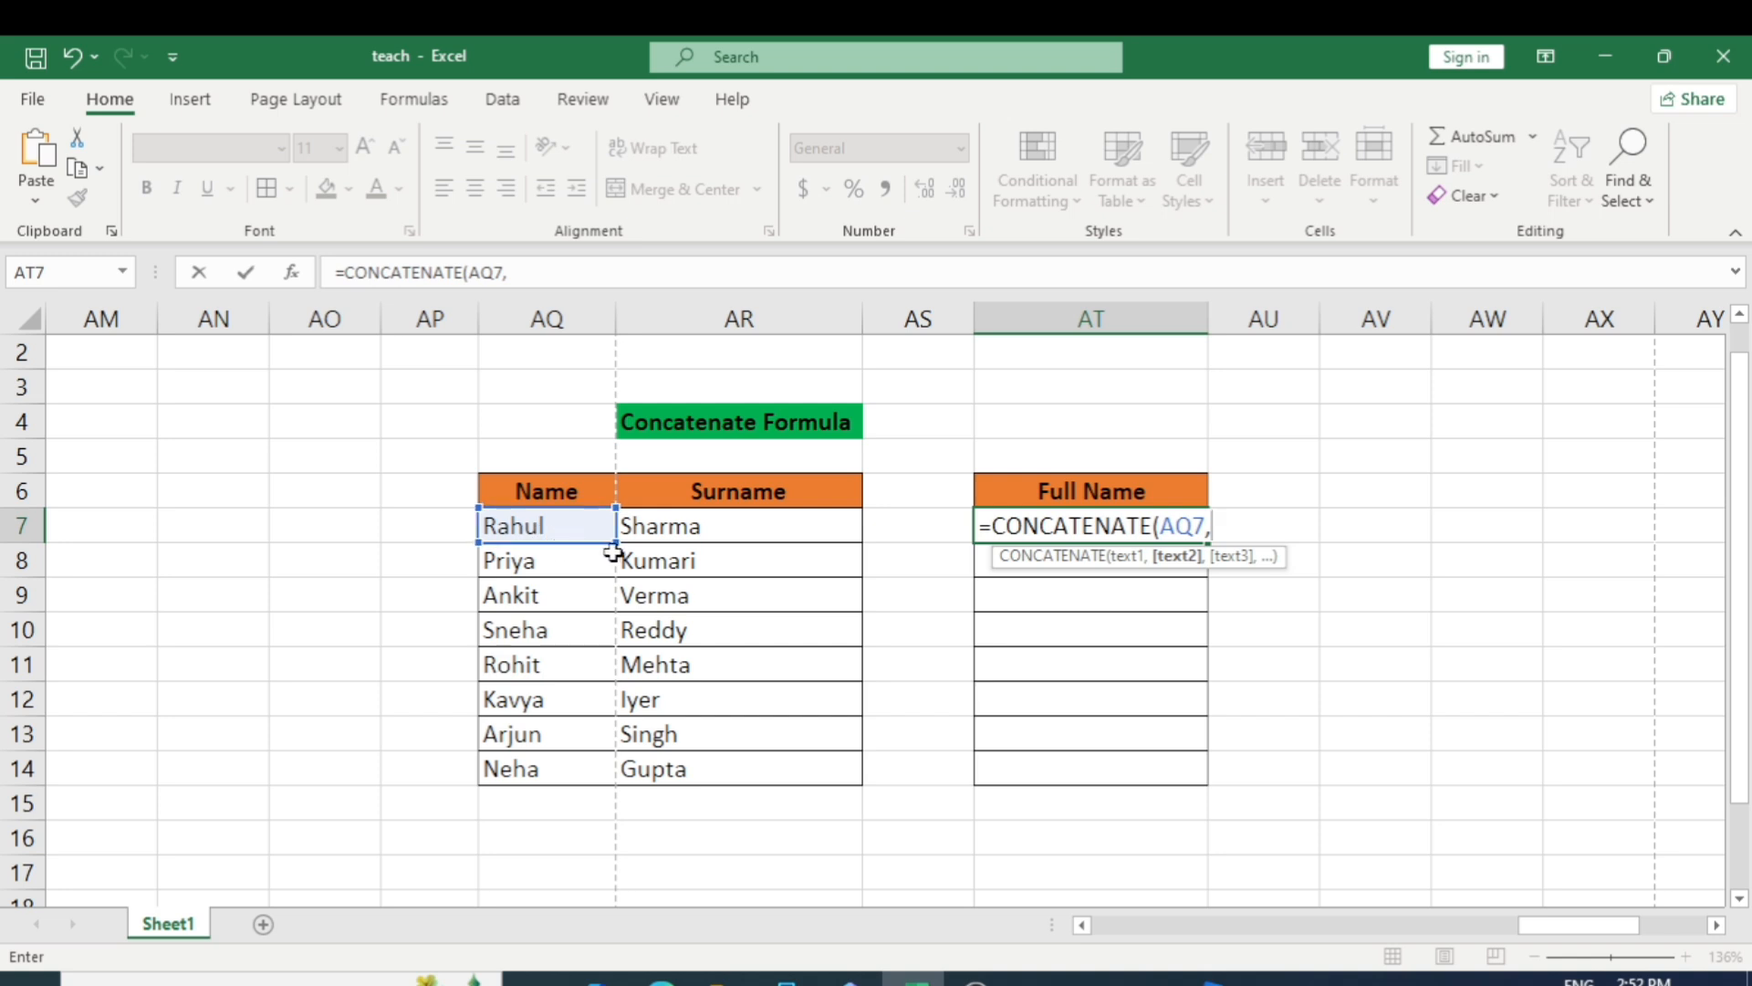
{"action": "left_click", "coordinate": [665, 534]}
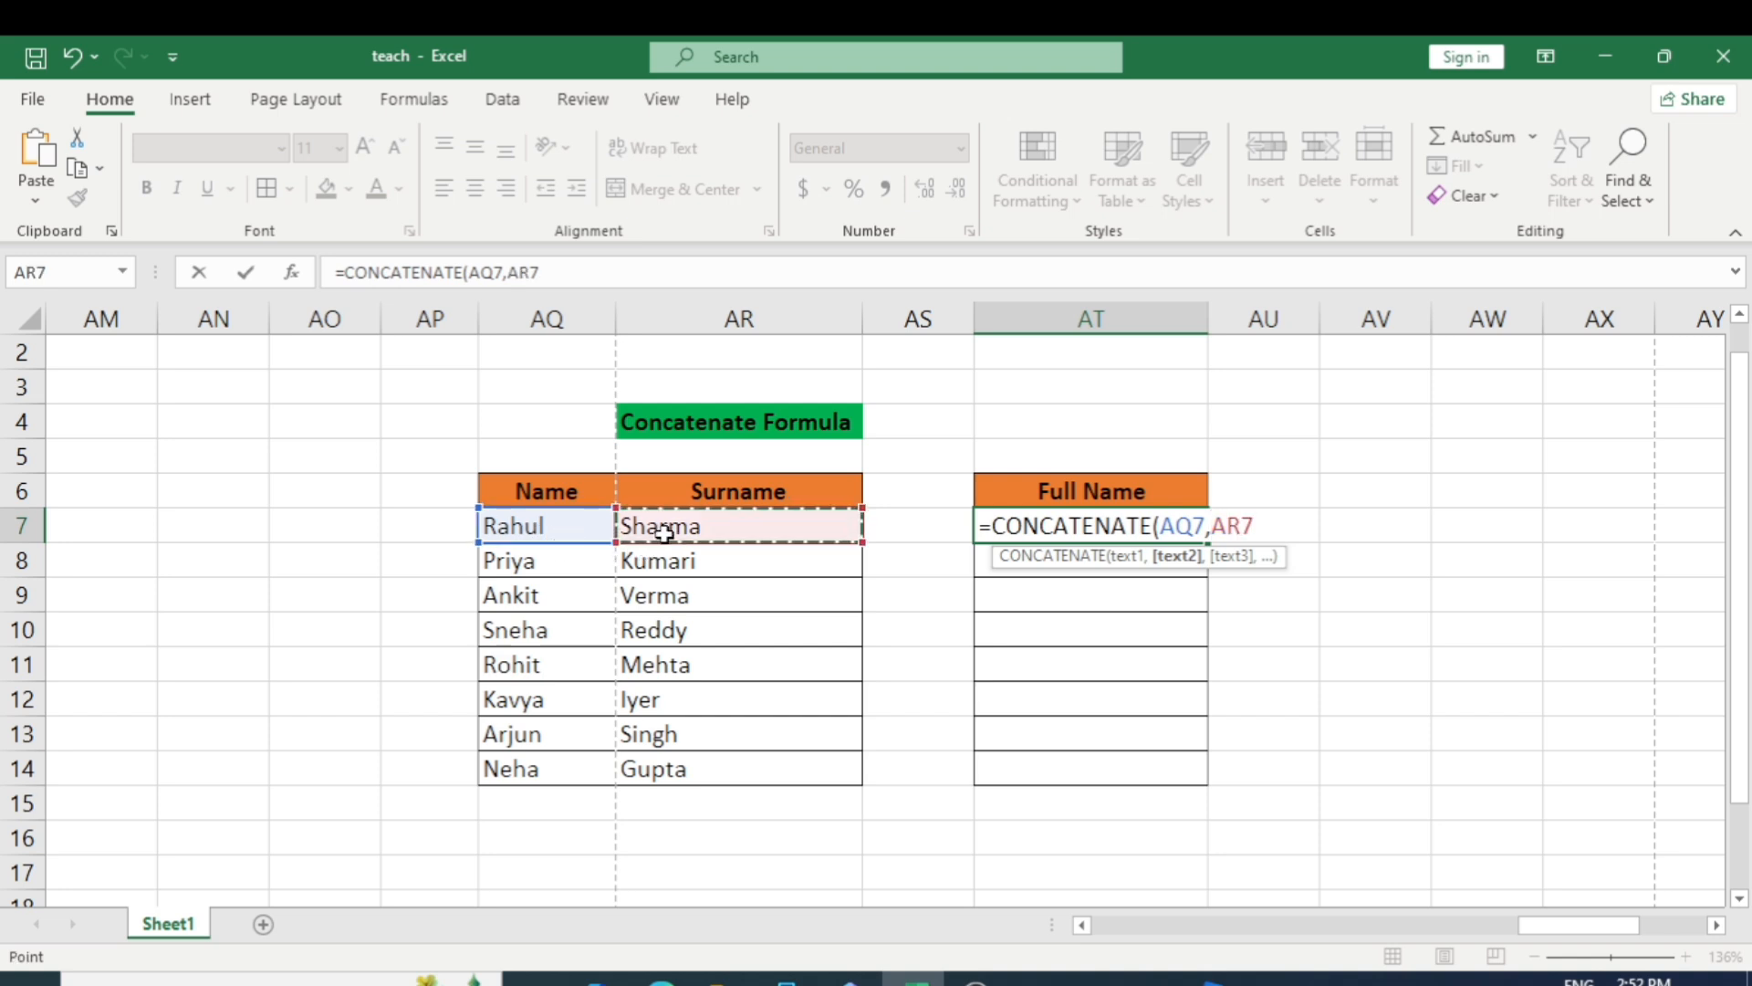
{"action": "type", "text": ")"}
{"action": "key", "text": "Return"}
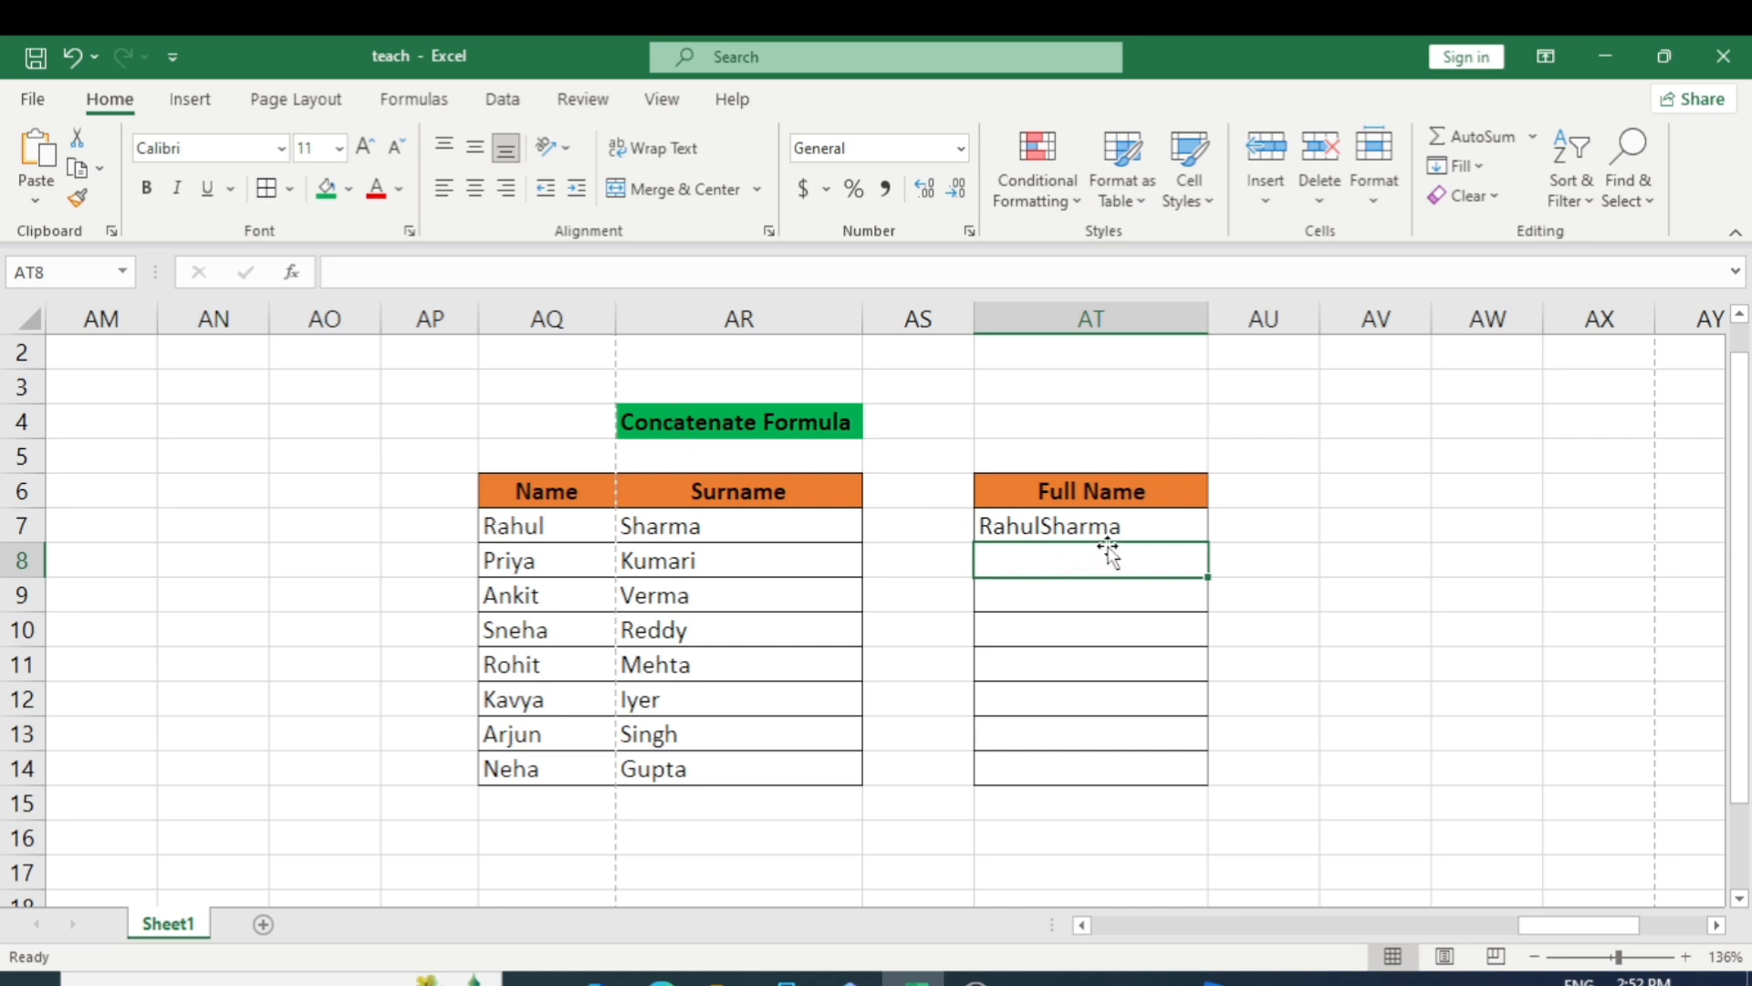
- Copy the CONCATENATE formula from AT7 down the Full Name column through AT14
{"action": "left_click", "coordinate": [1161, 523]}
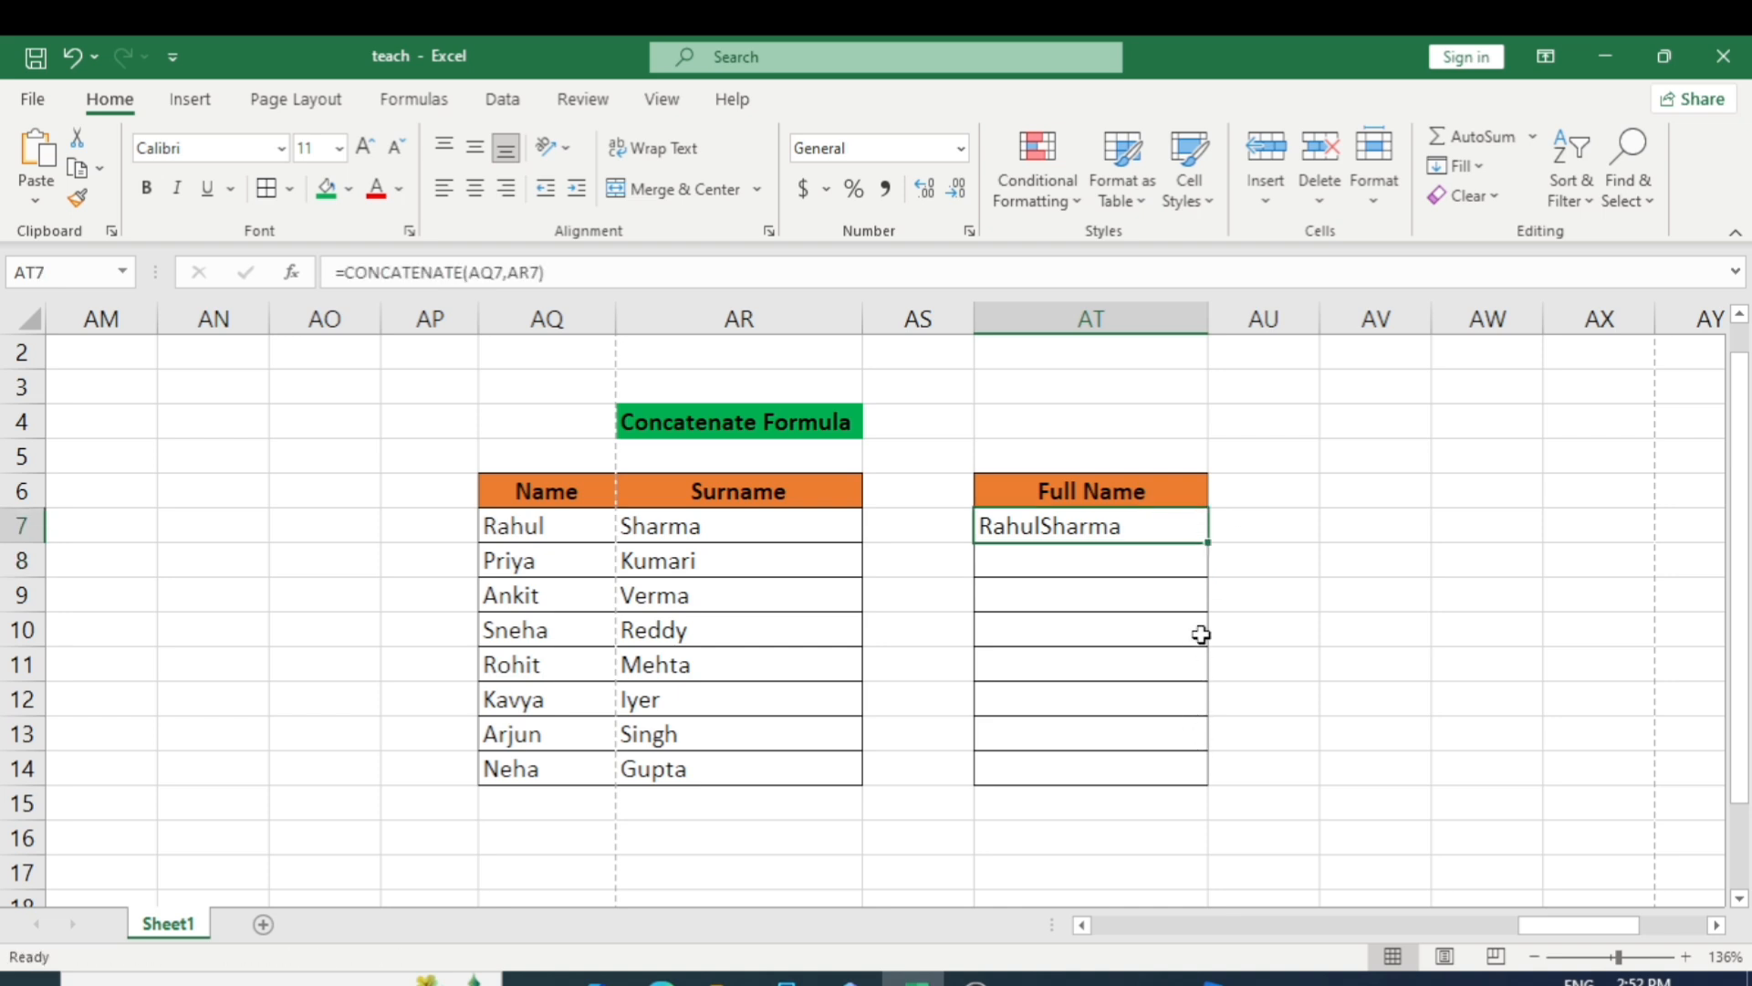
{"action": "left_click_drag", "start_coordinate": [1207, 540], "coordinate": [1223, 770]}
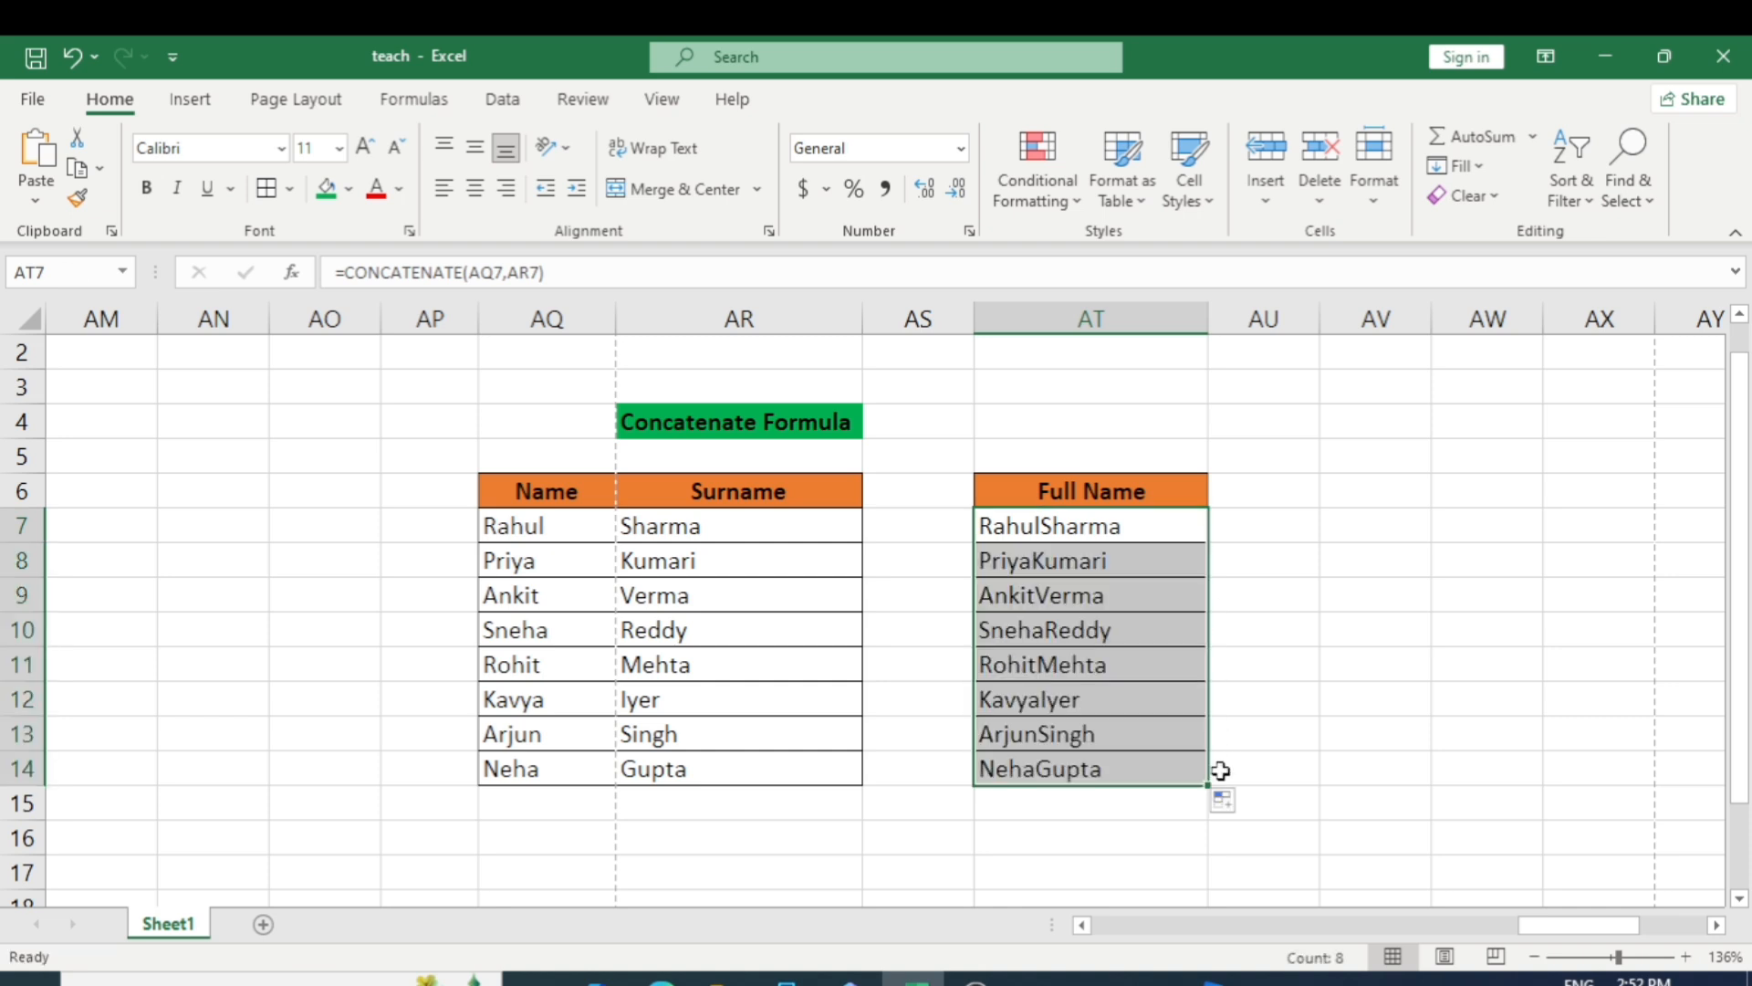
{"action": "left_click", "coordinate": [1371, 678]}
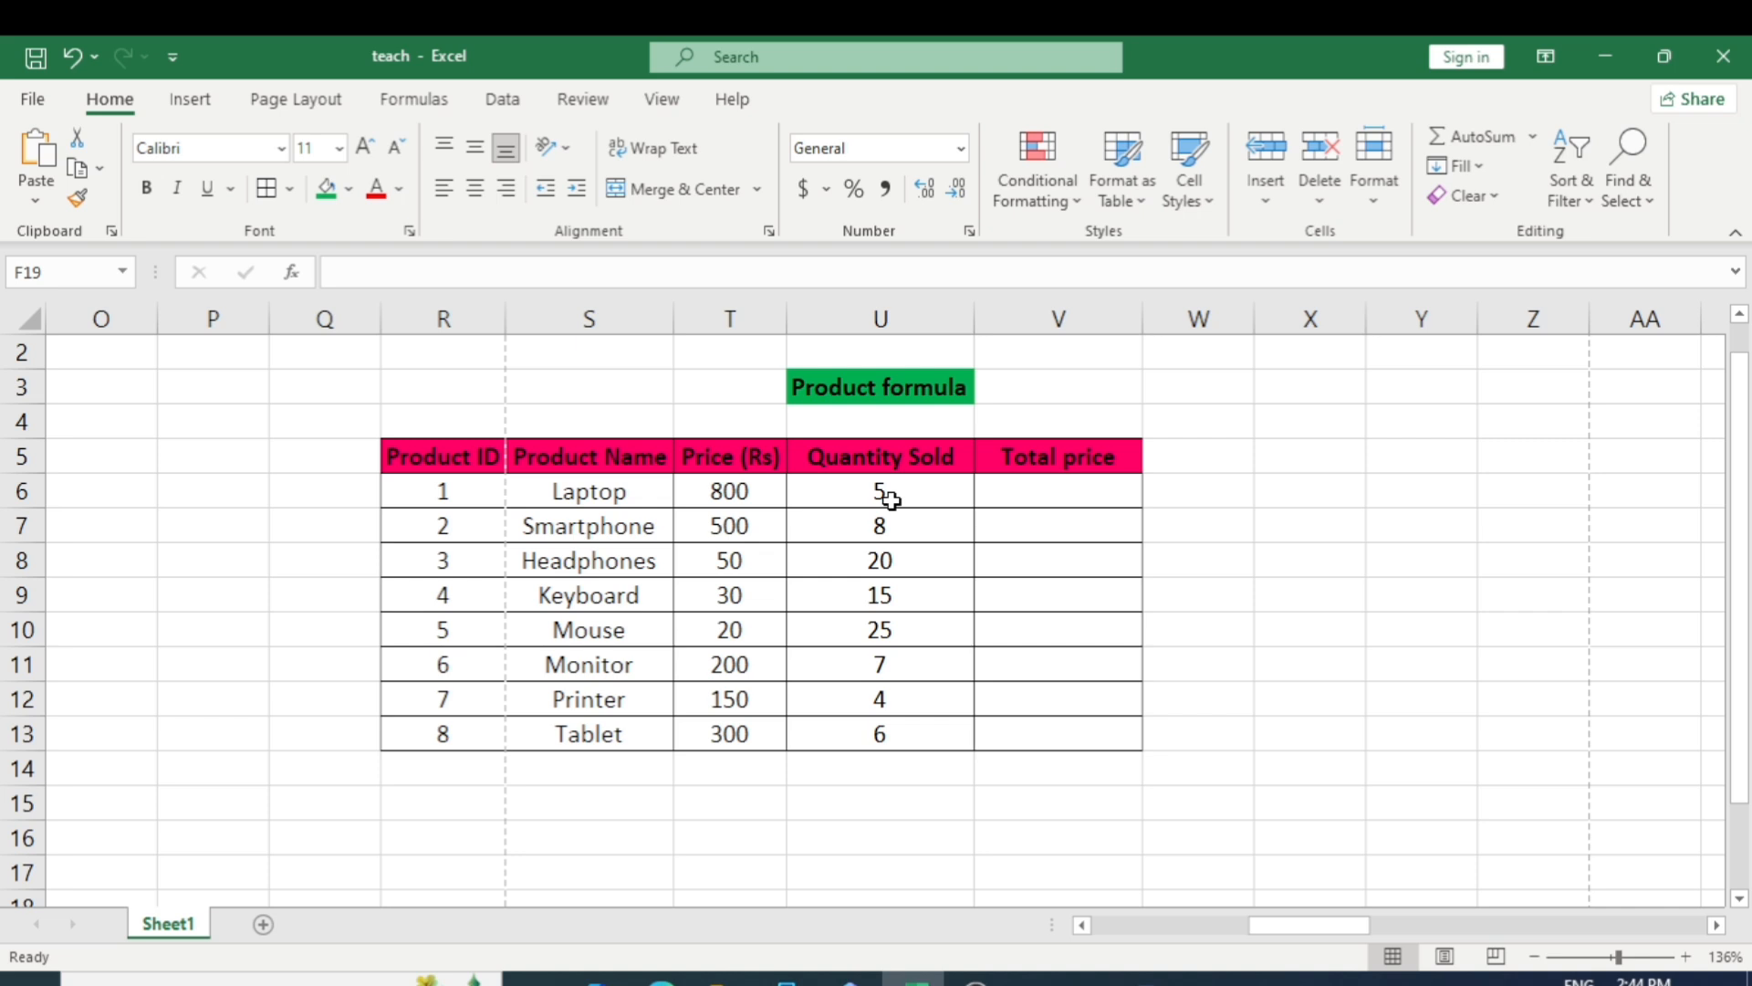
- Multiply the Laptop's price by its quantity sold in Total price cell V6 with the formula =PRODUCT(T6,U6)
{"action": "left_click", "coordinate": [1069, 499]}
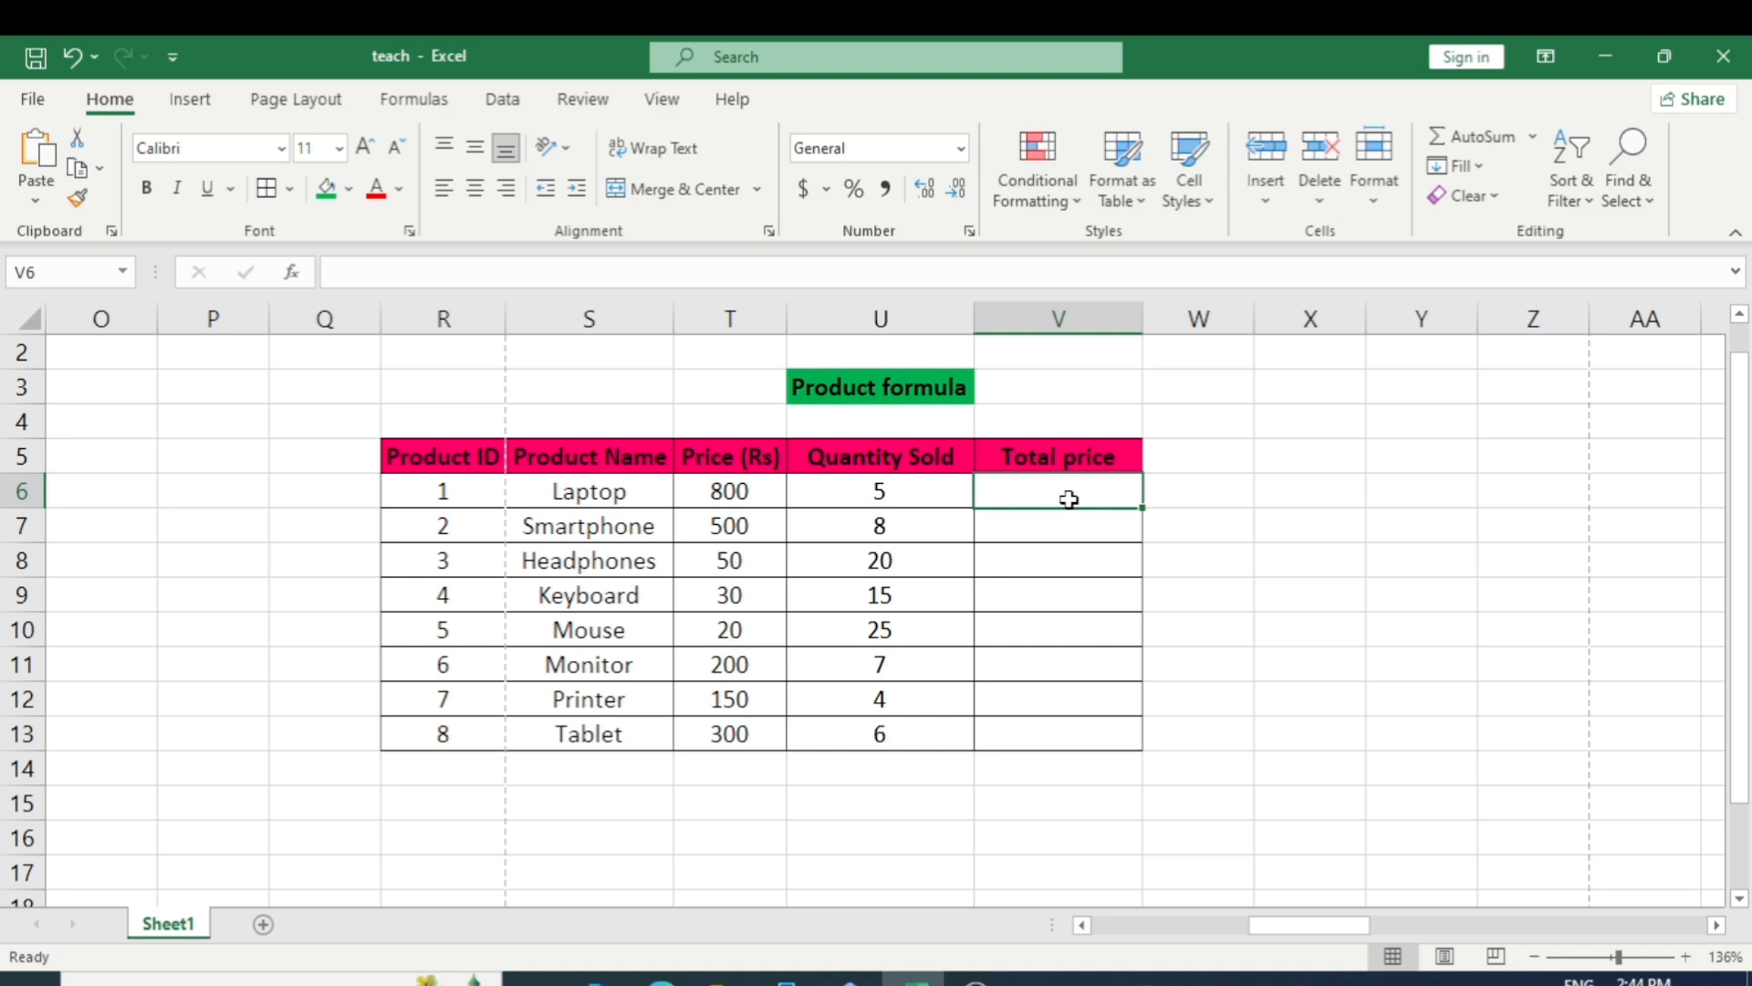
{"action": "type", "text": "="}
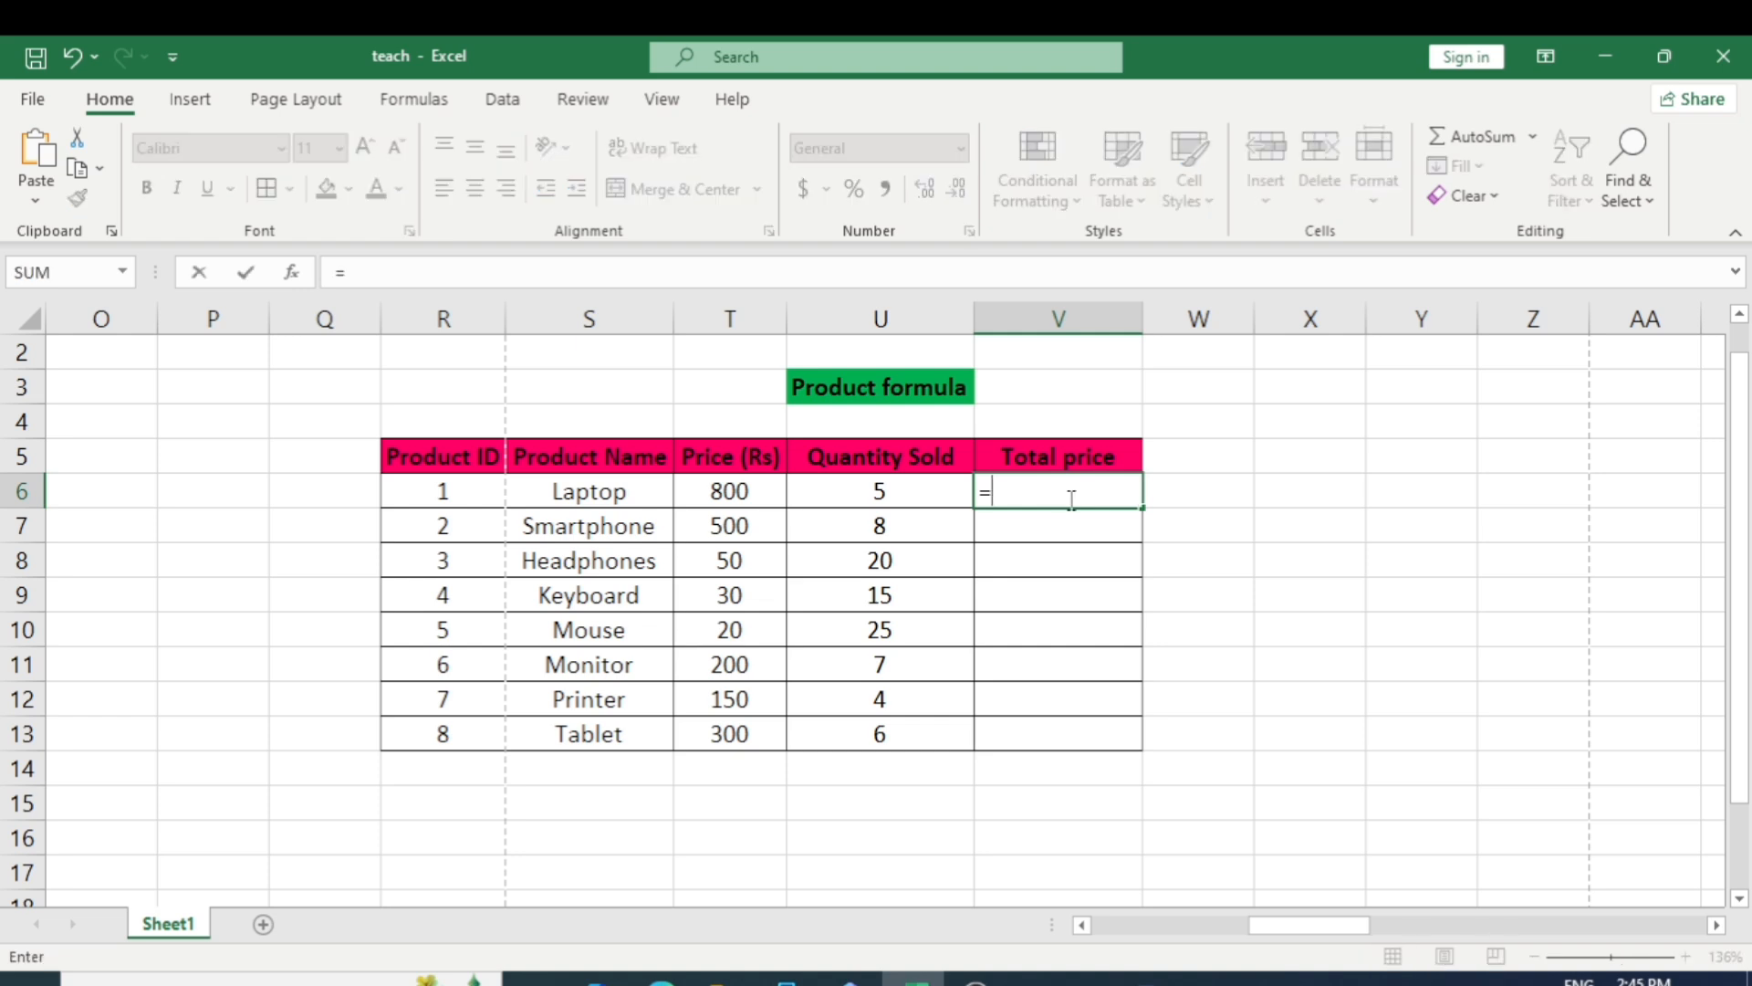
{"action": "type", "text": "prod"}
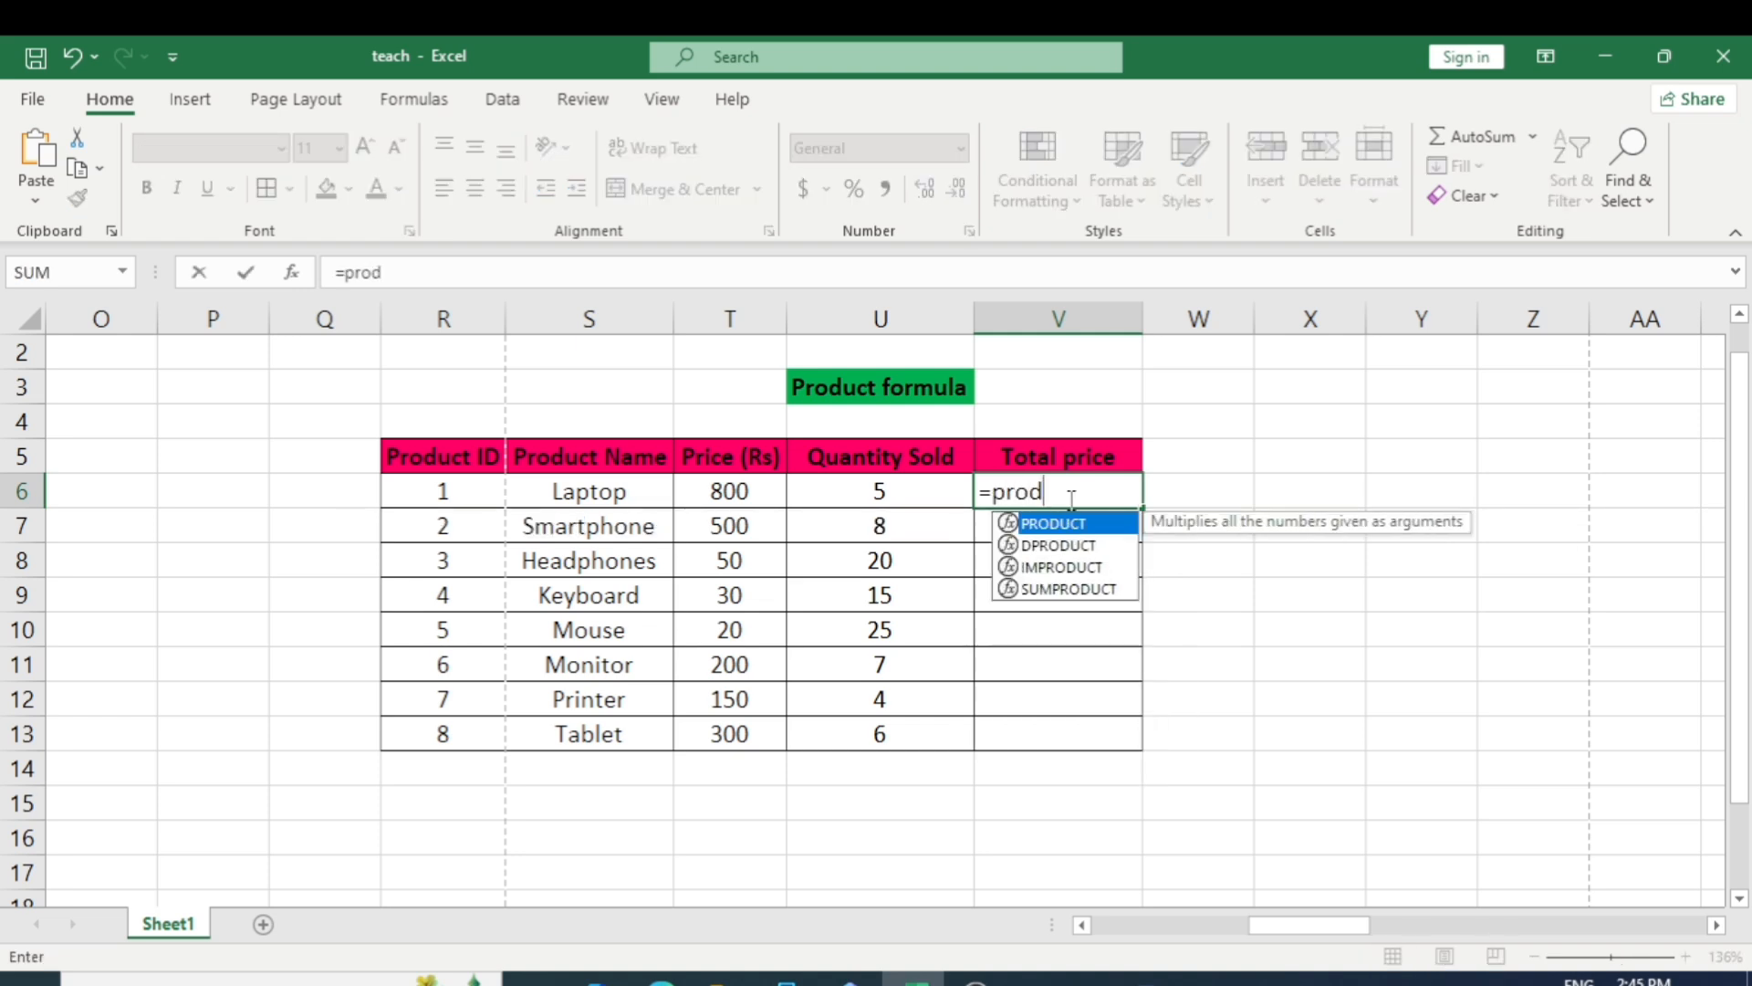
{"action": "type", "text": "uct("}
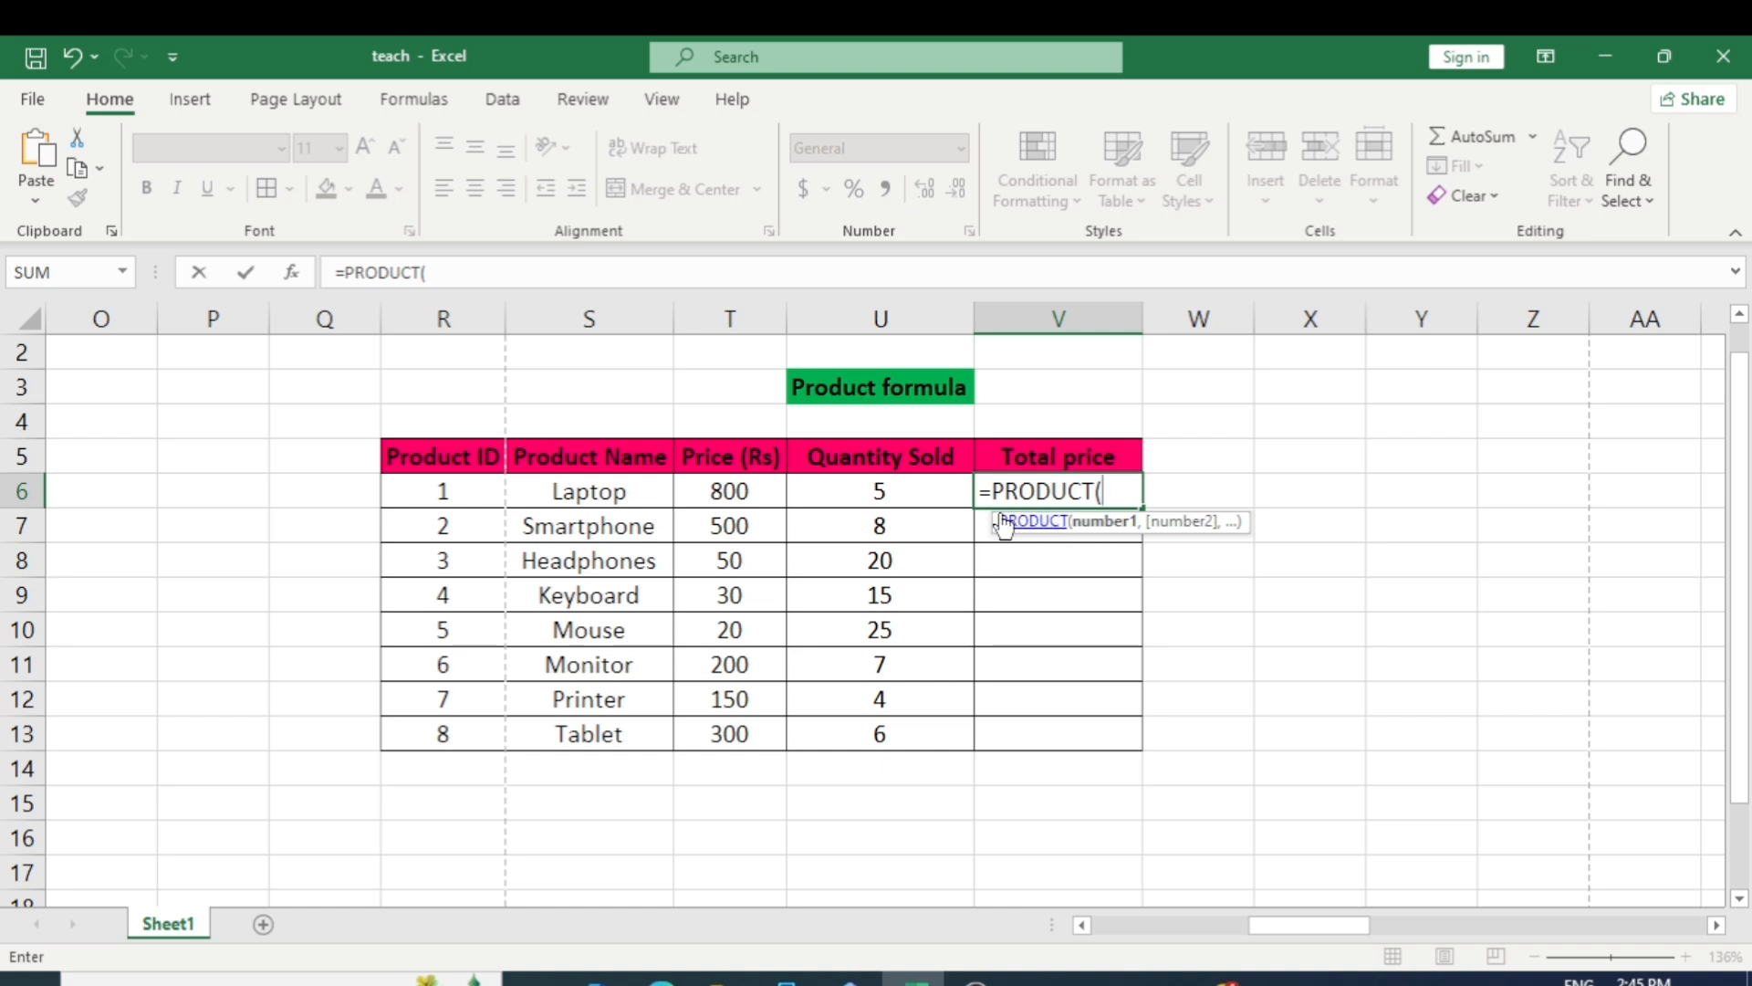
{"action": "left_click", "coordinate": [760, 500]}
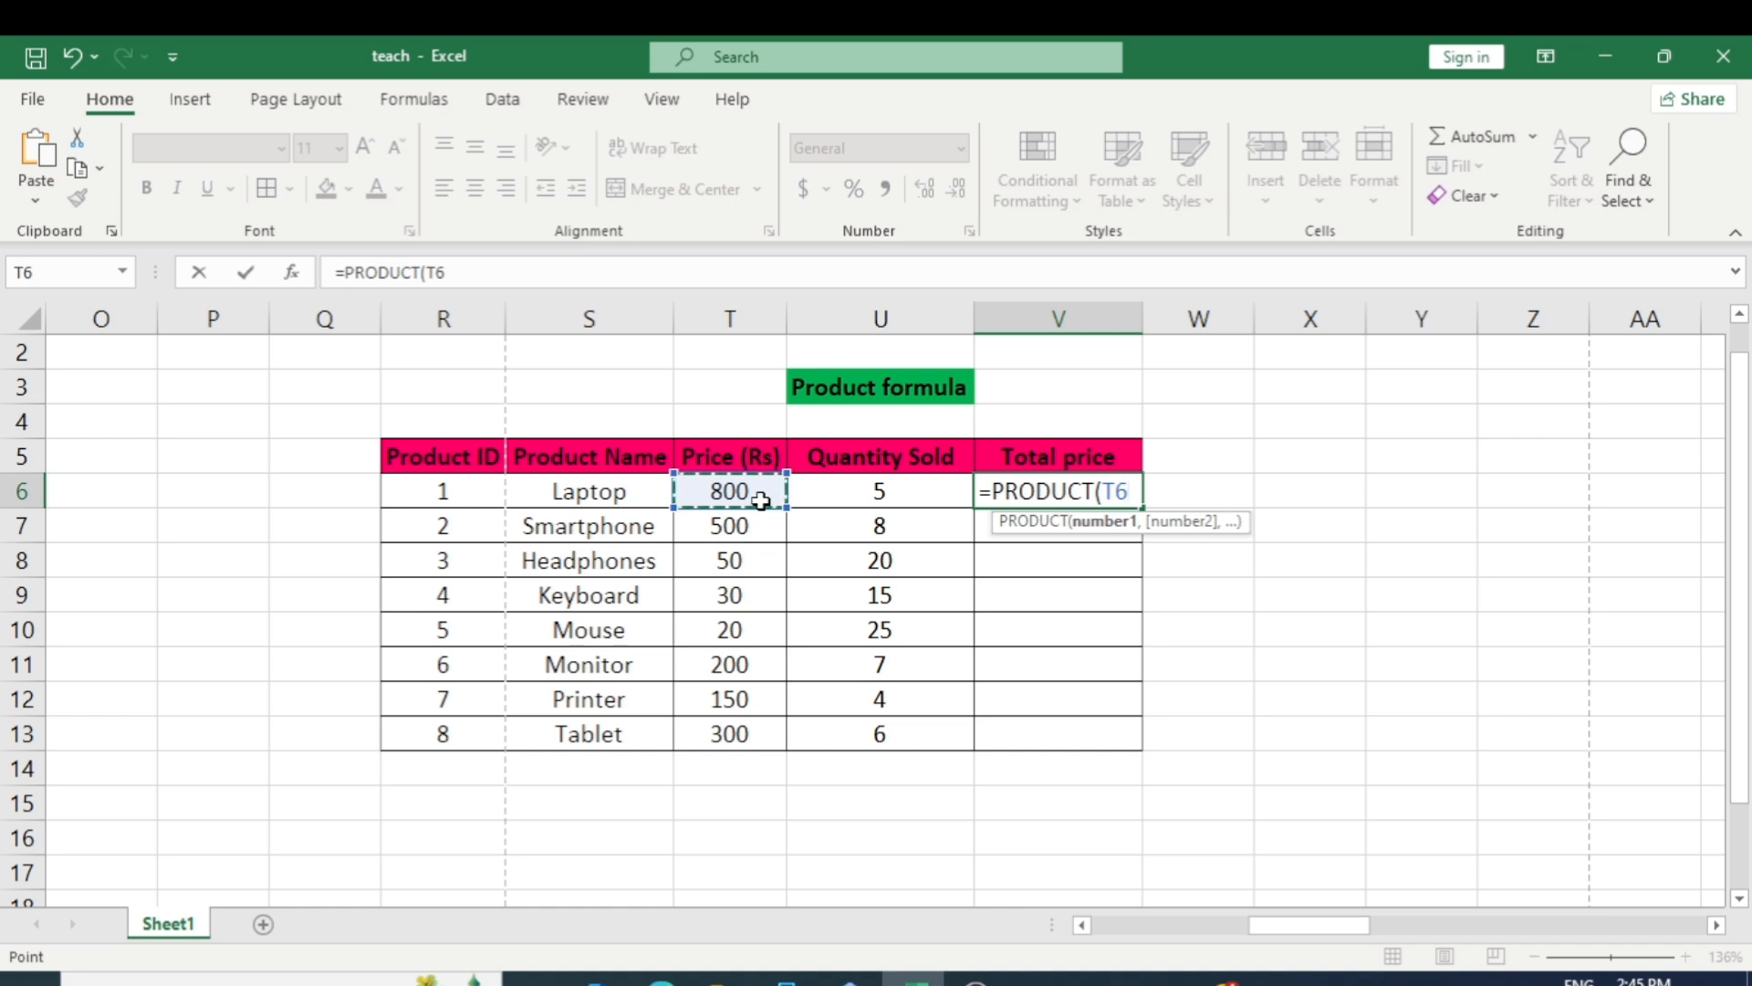
{"action": "type", "text": ","}
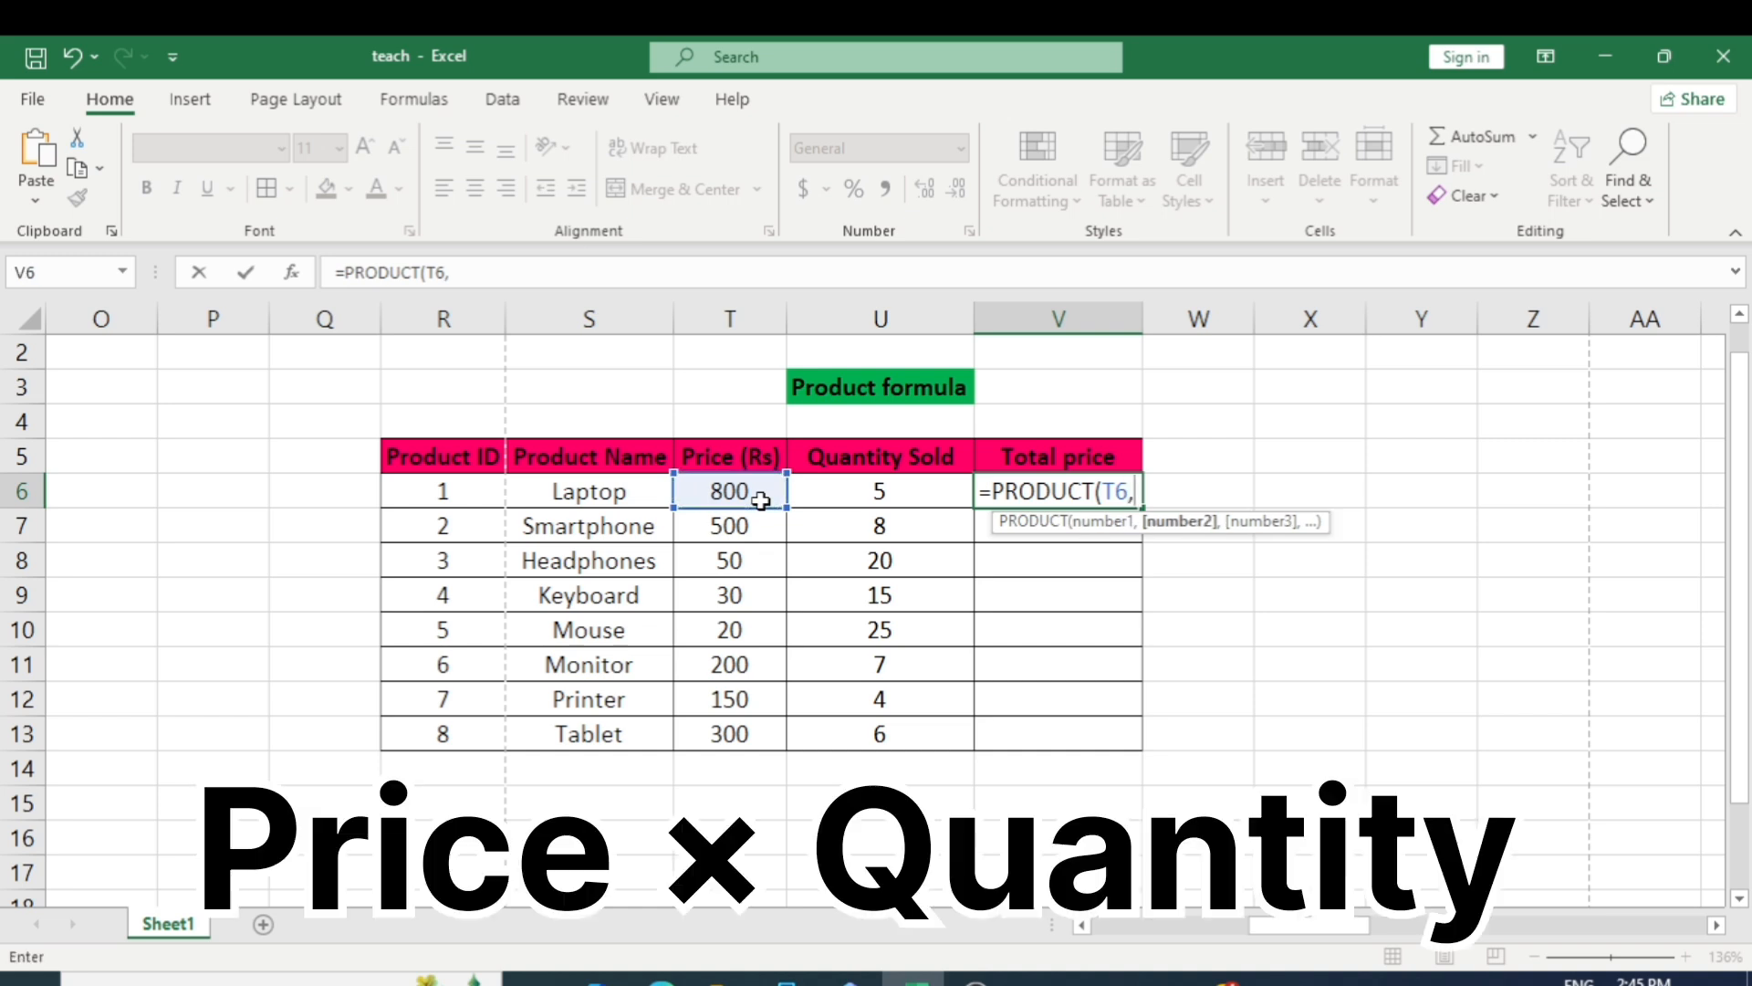
{"action": "left_click", "coordinate": [878, 495]}
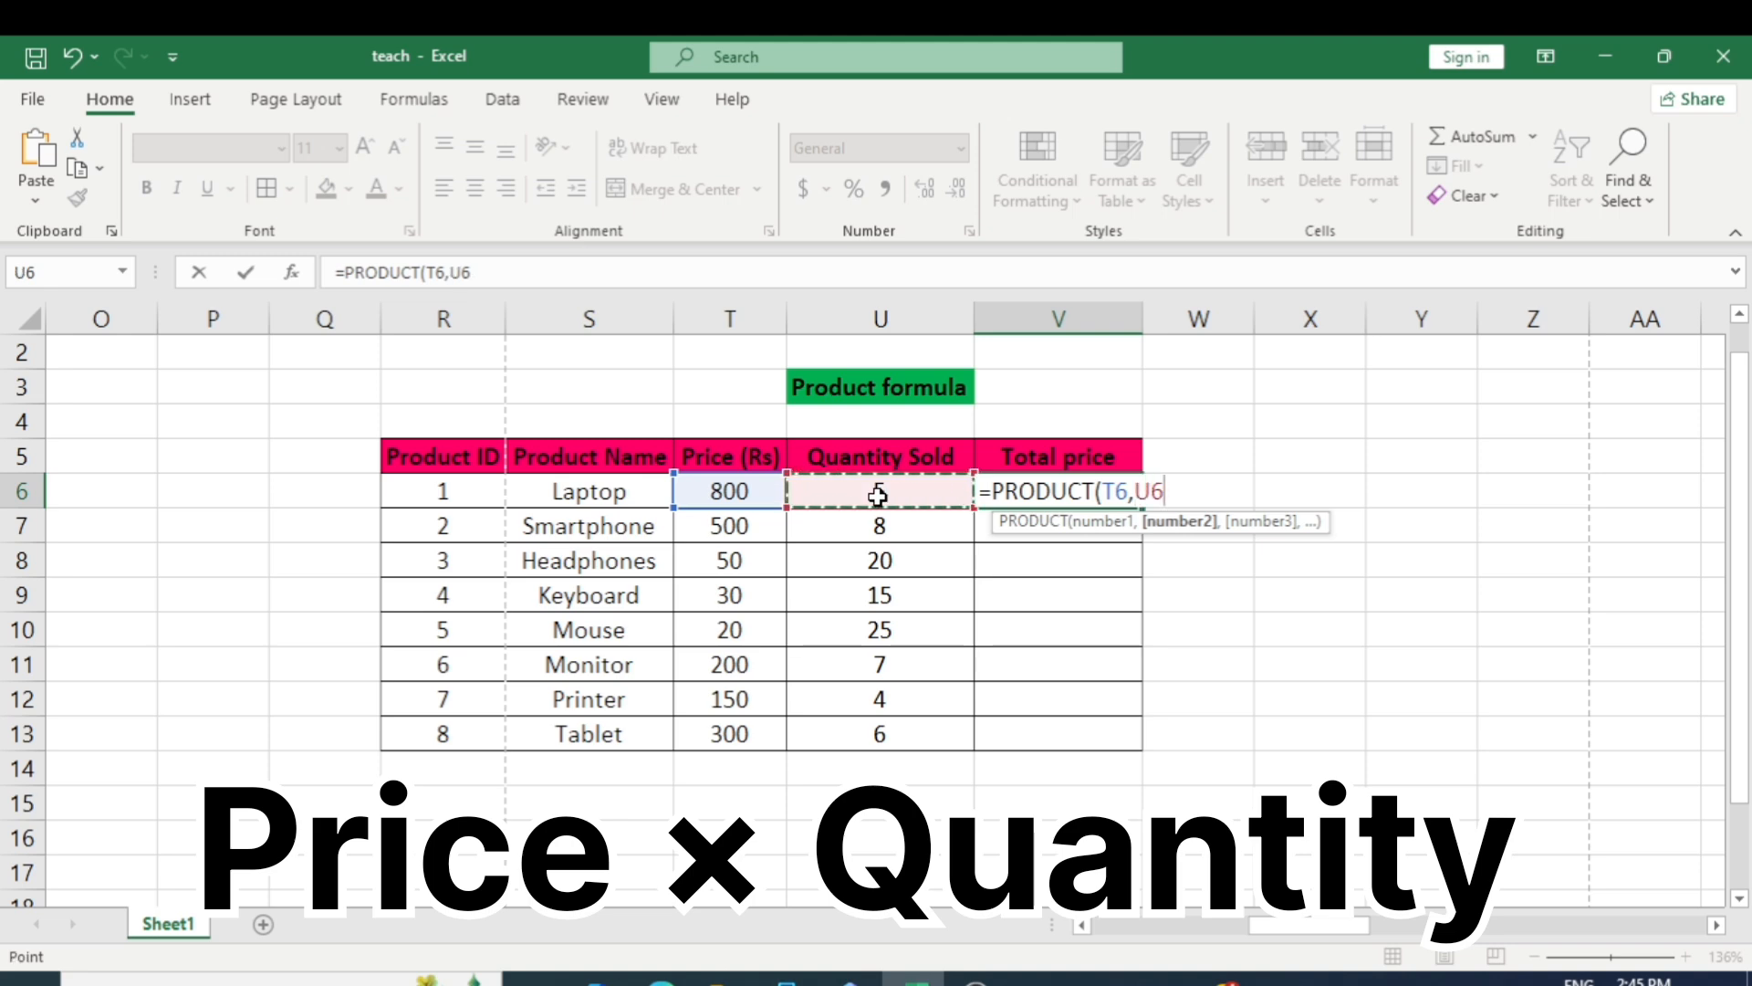
{"action": "type", "text": ")"}
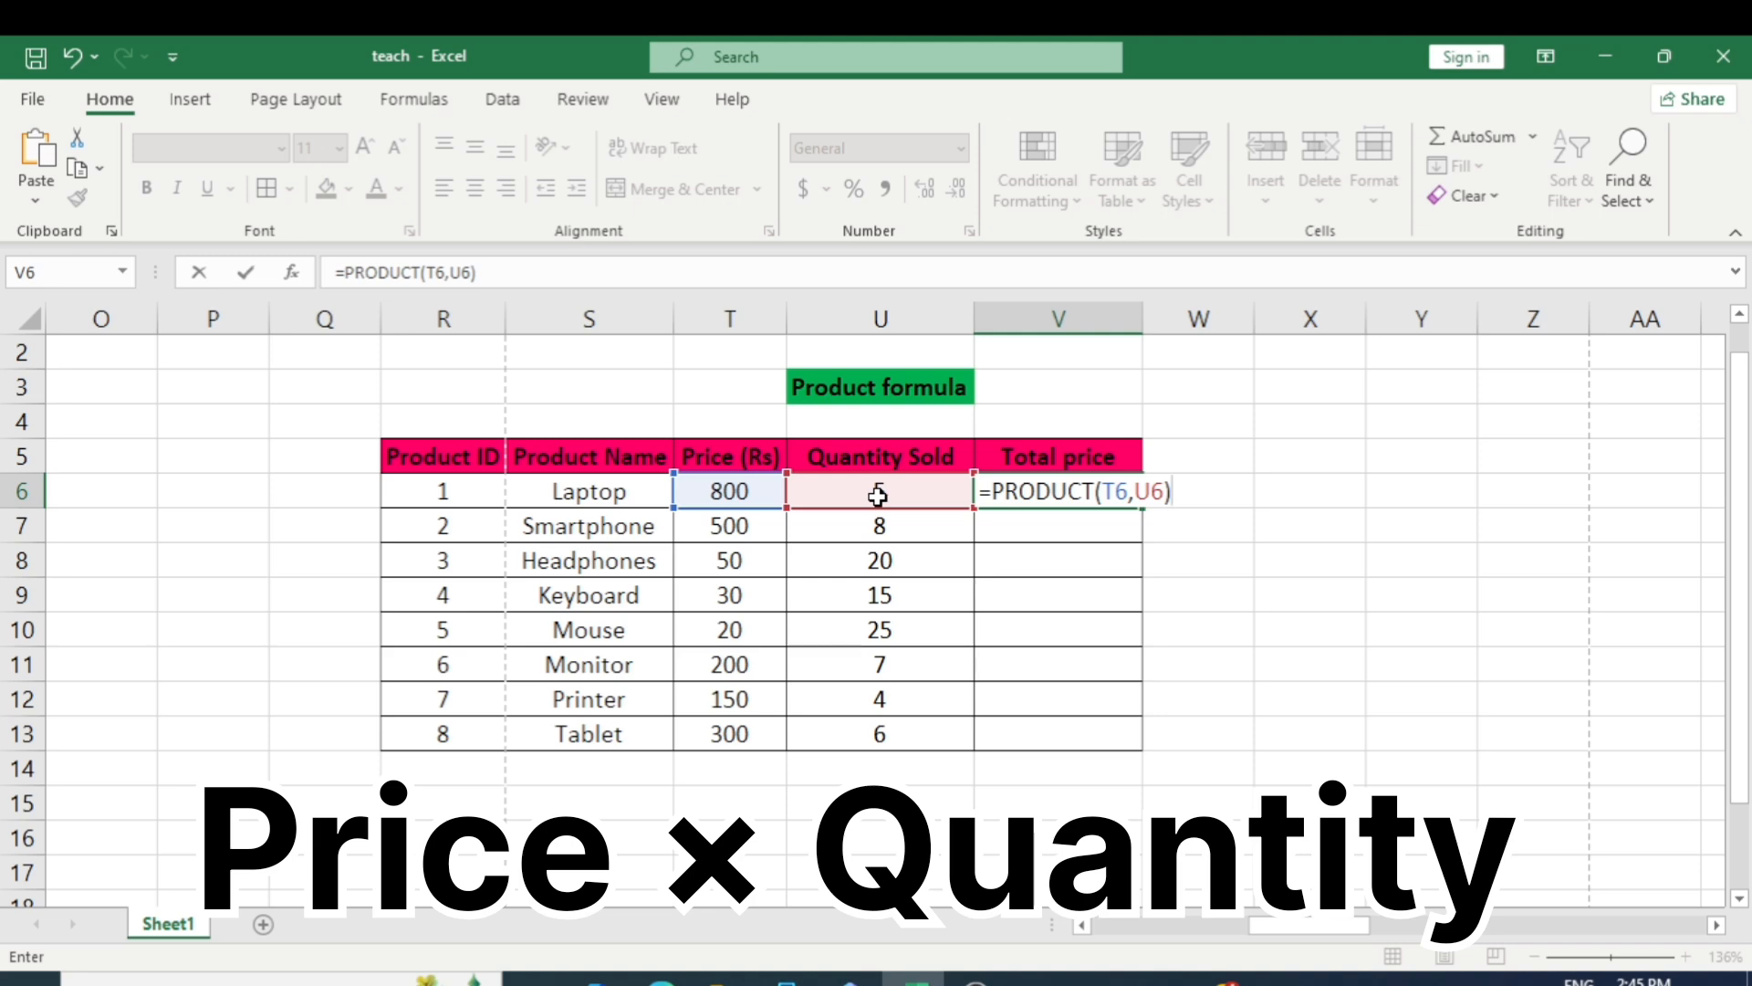
{"action": "key", "text": "Return"}
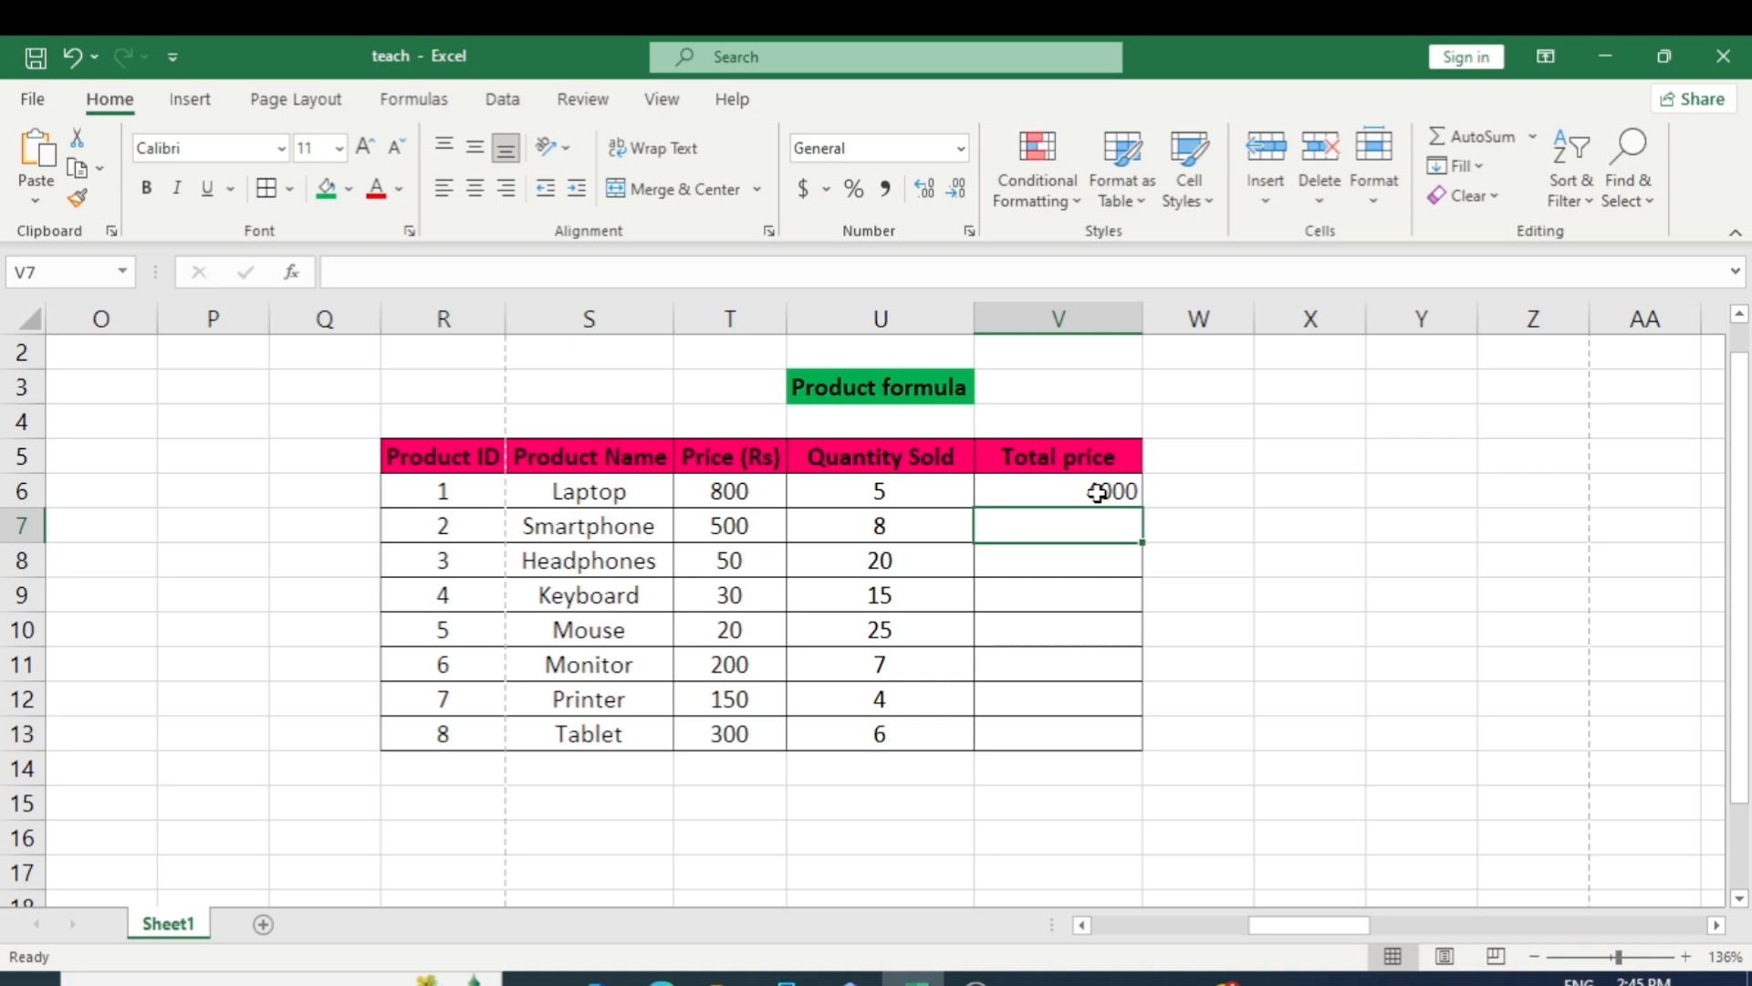
- Calculate the Laptop's total in cell W6 using the multiplication operator with the formula =T6*U6
{"action": "left_click", "coordinate": [1217, 494]}
{"action": "type", "text": "="}
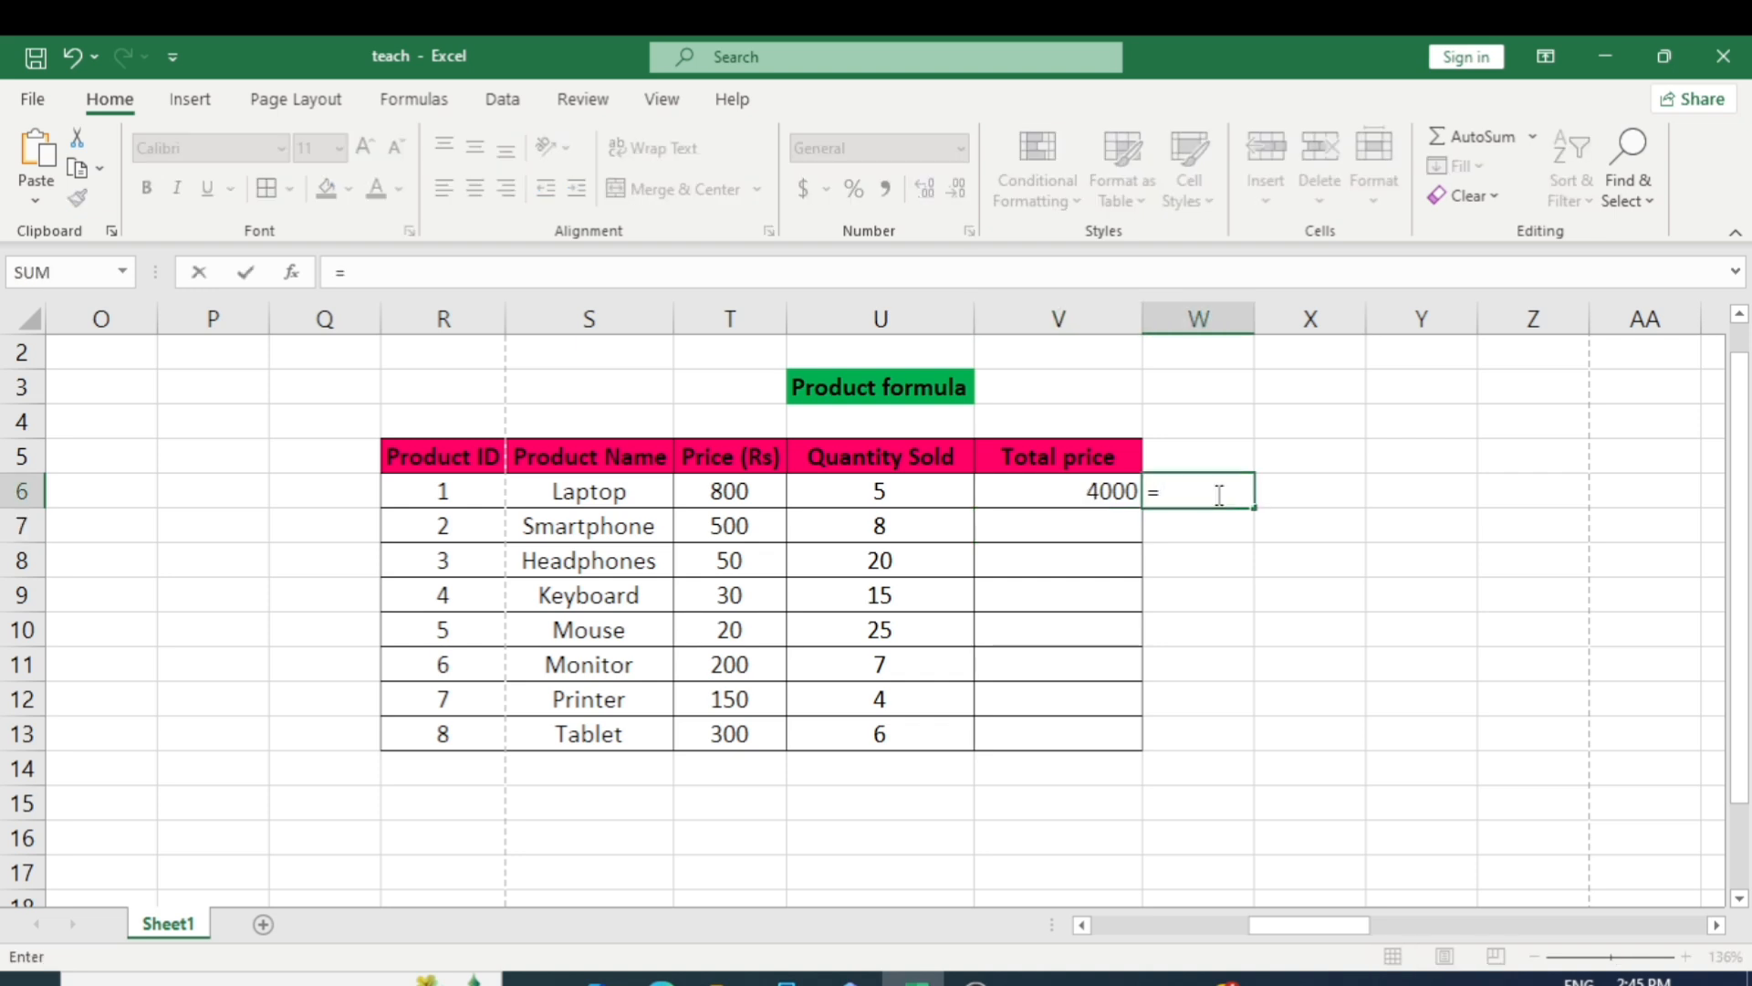
{"action": "left_click", "coordinate": [730, 494]}
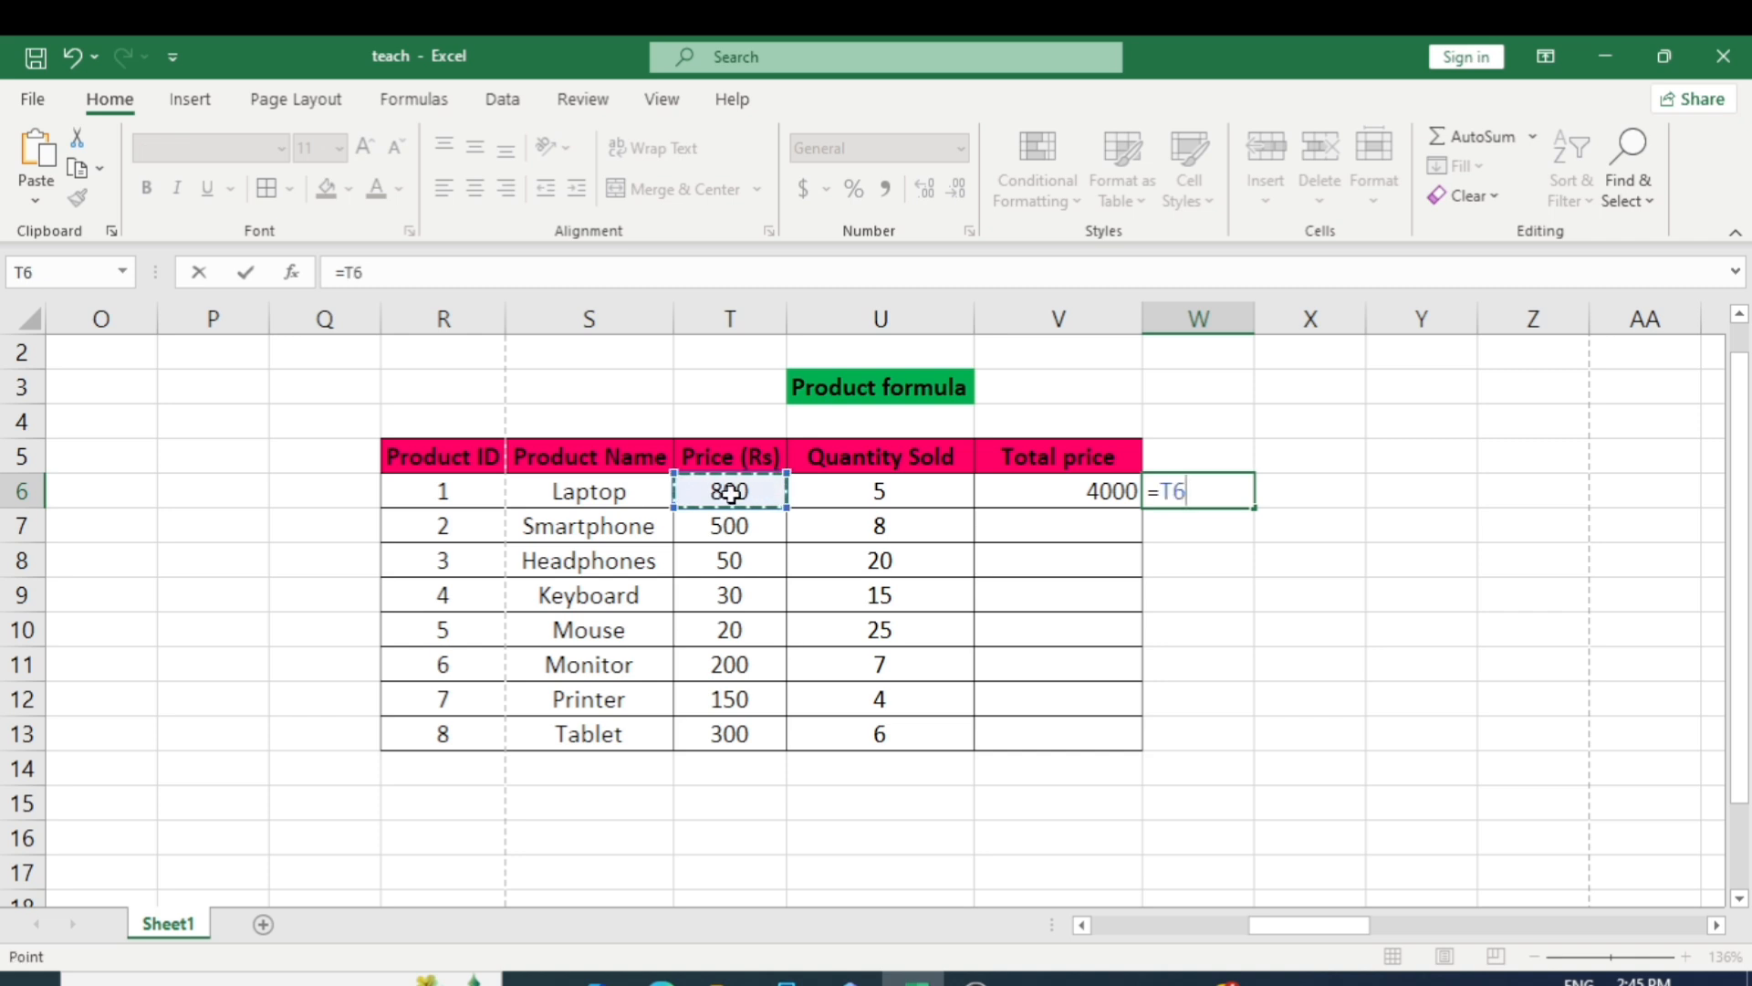
{"action": "type", "text": "*"}
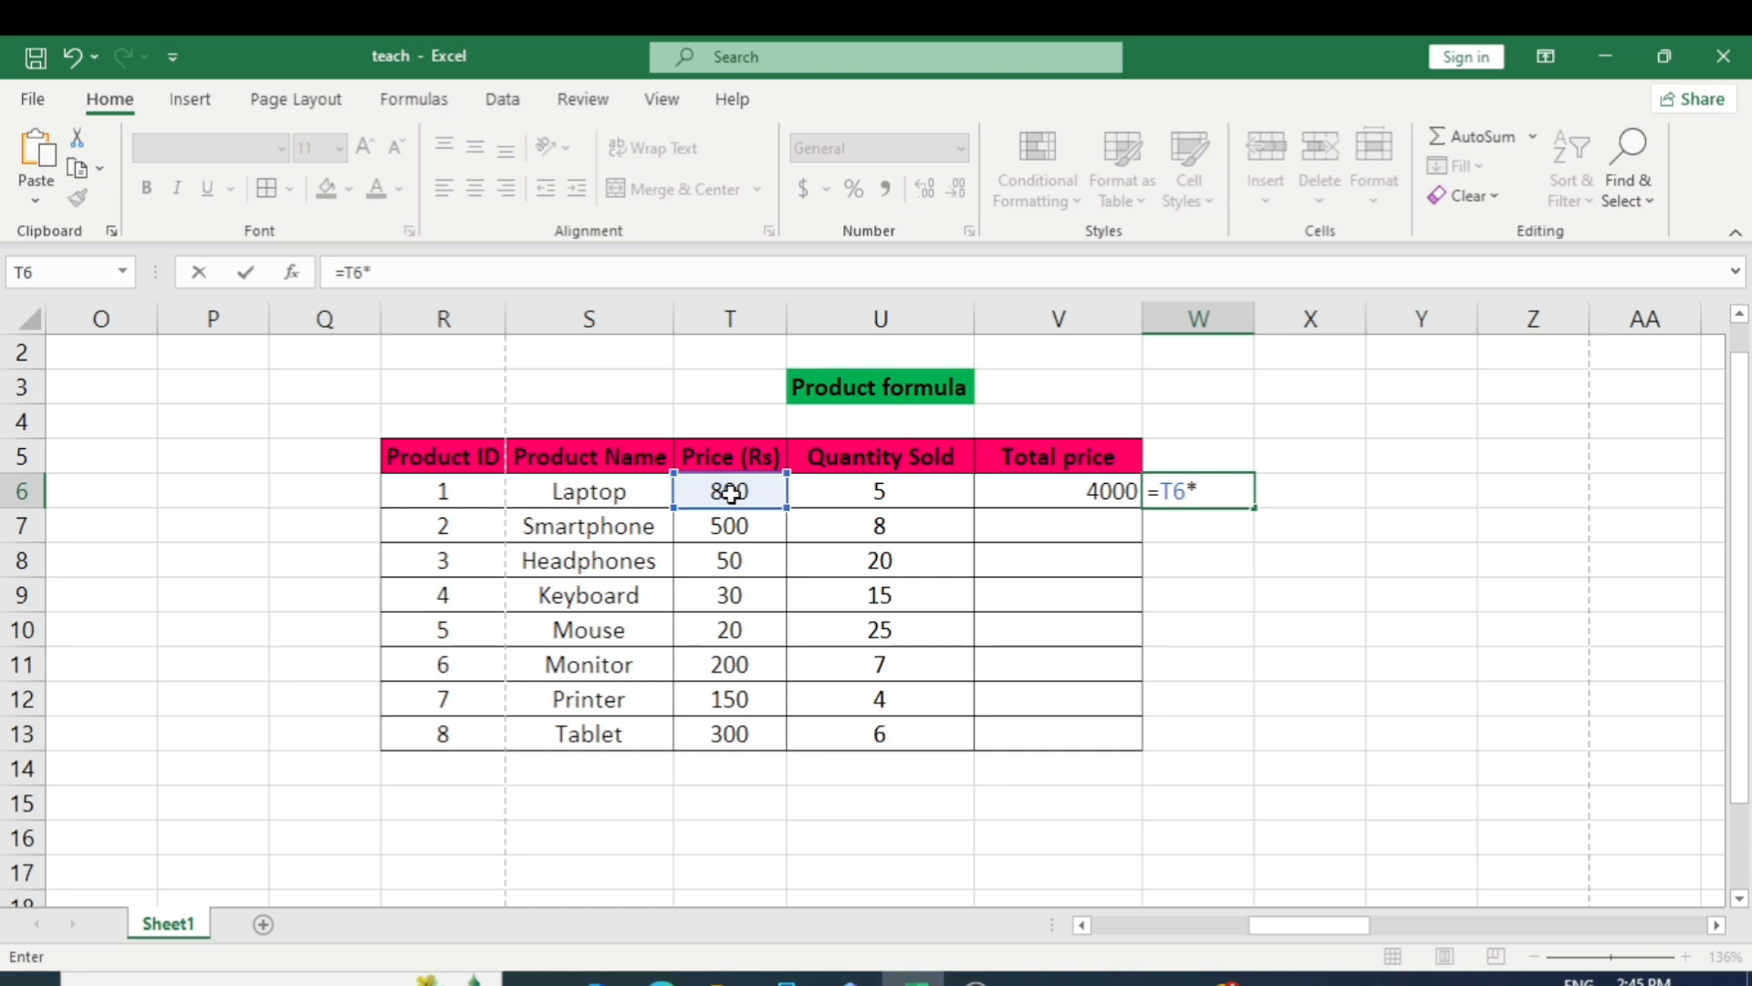
{"action": "left_click", "coordinate": [863, 490]}
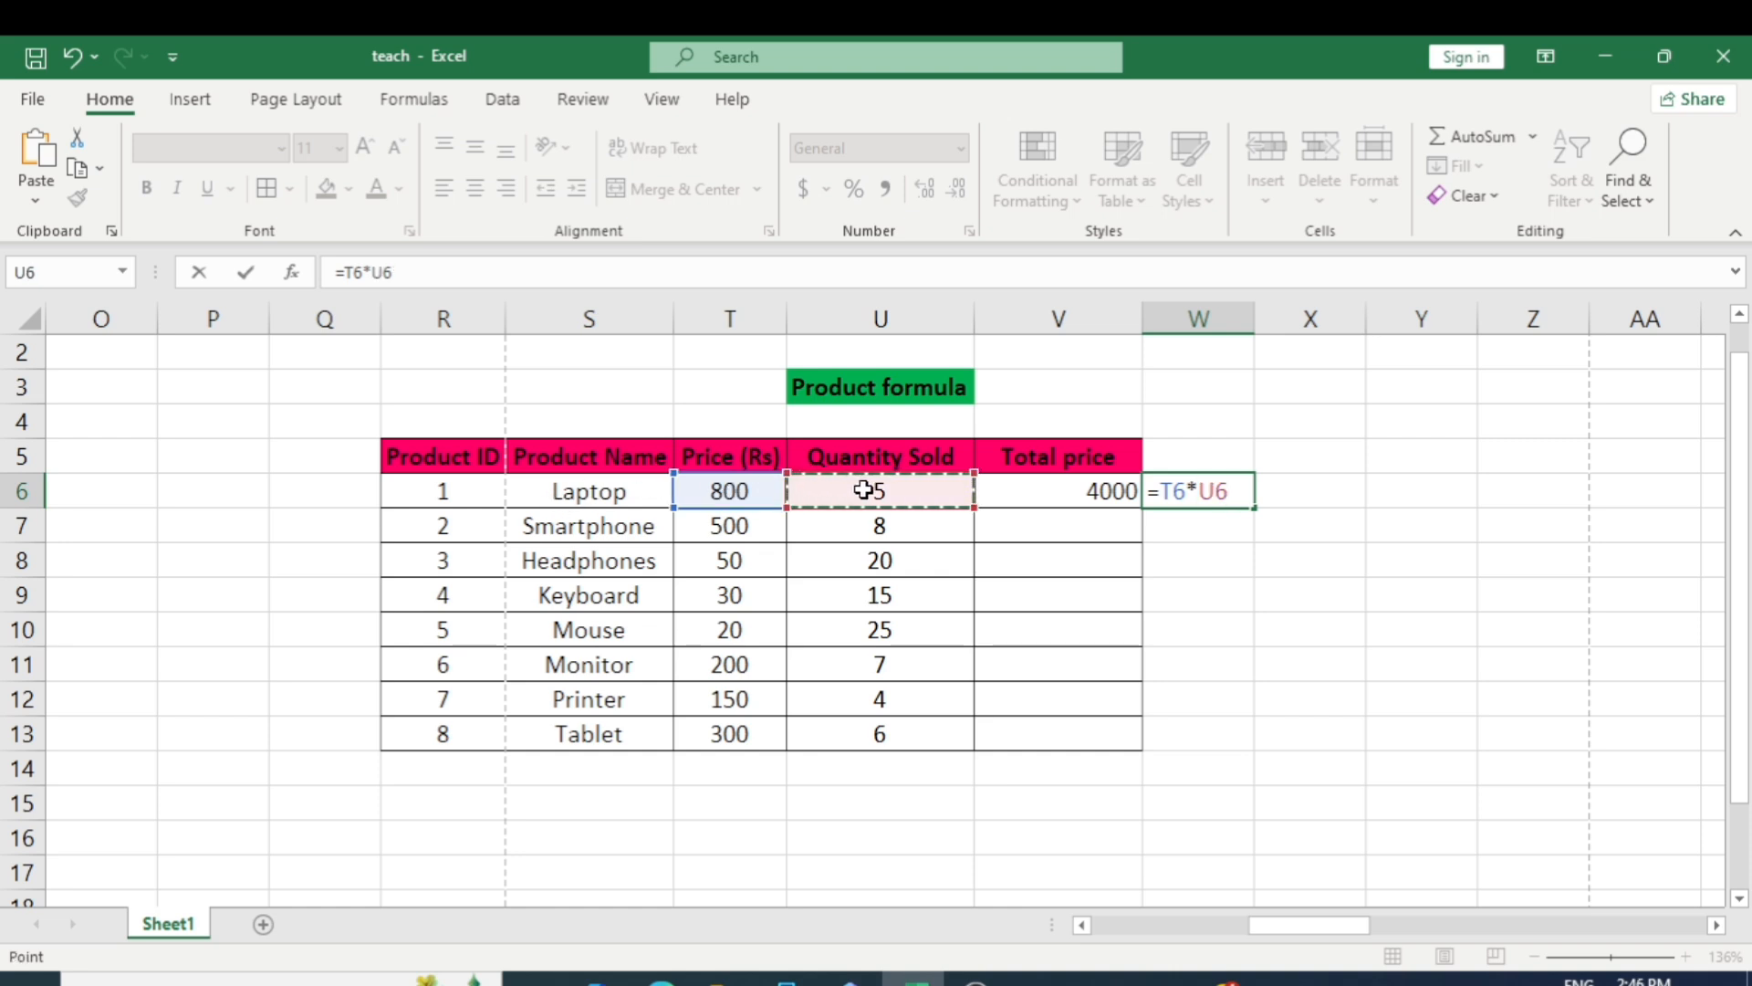
{"action": "key", "text": "Return"}
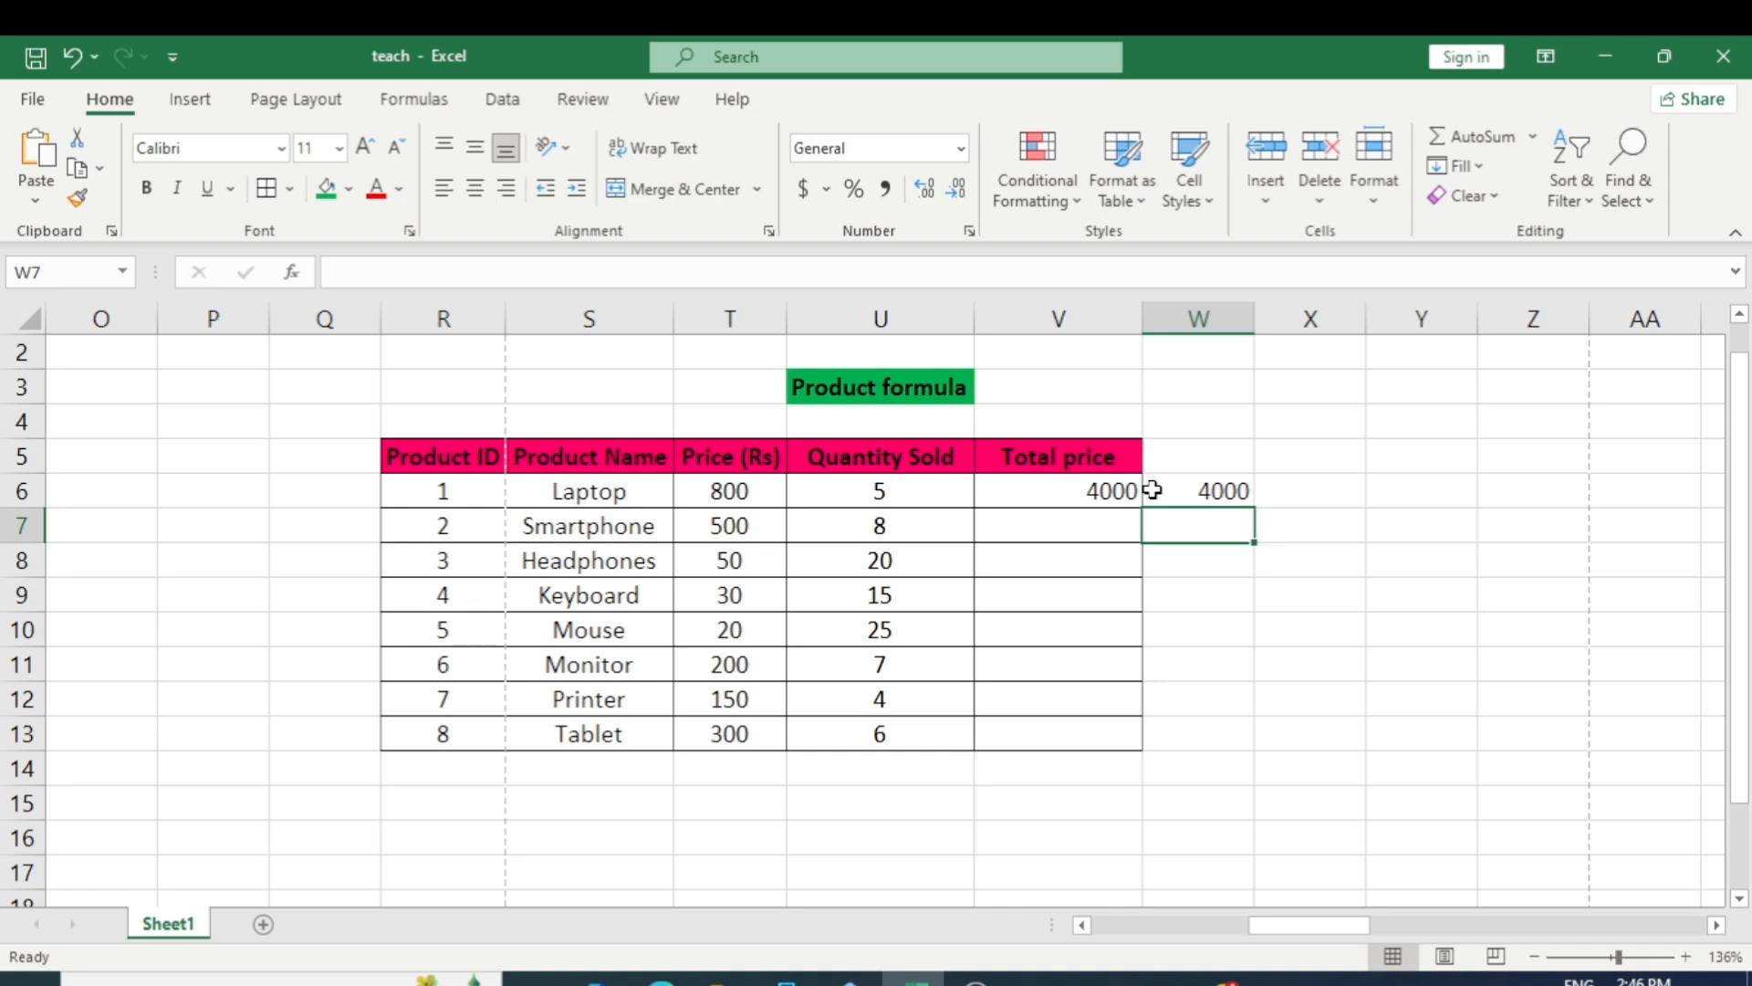
- Copy the PRODUCT formula from V6 down the Total price column through V13
{"action": "left_click", "coordinate": [1045, 476]}
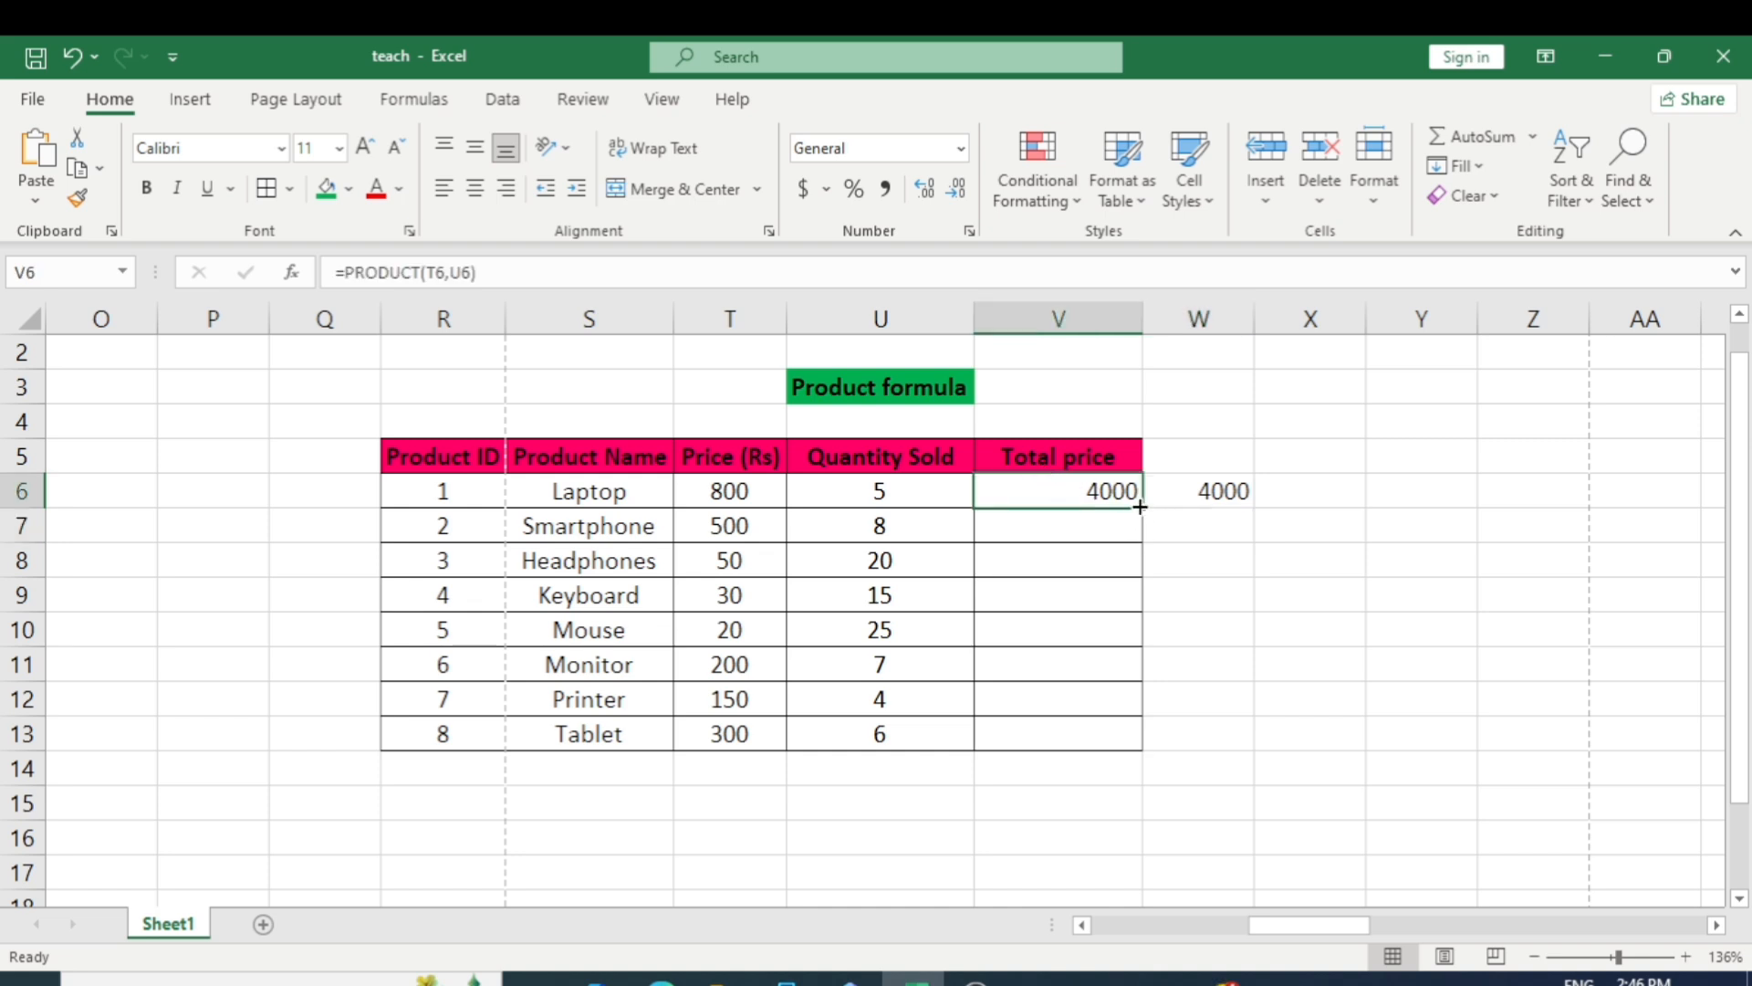
{"action": "left_click_drag", "start_coordinate": [1140, 506], "coordinate": [1147, 739]}
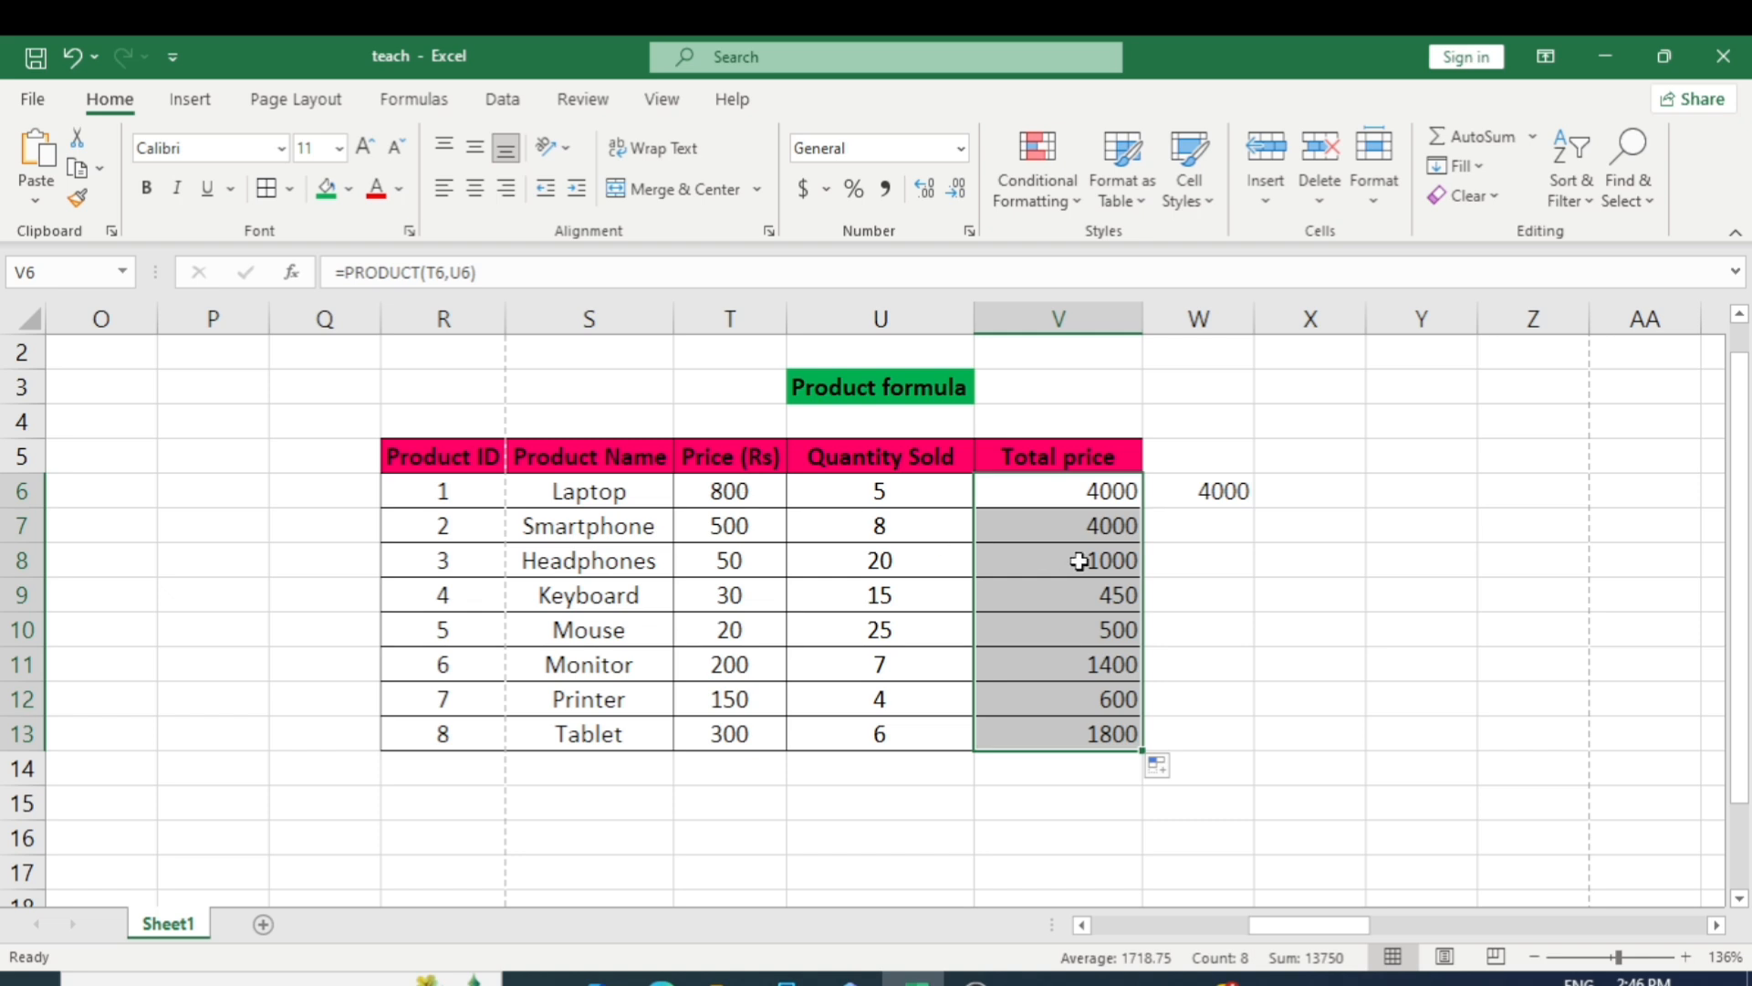
{"action": "left_click", "coordinate": [1295, 628]}
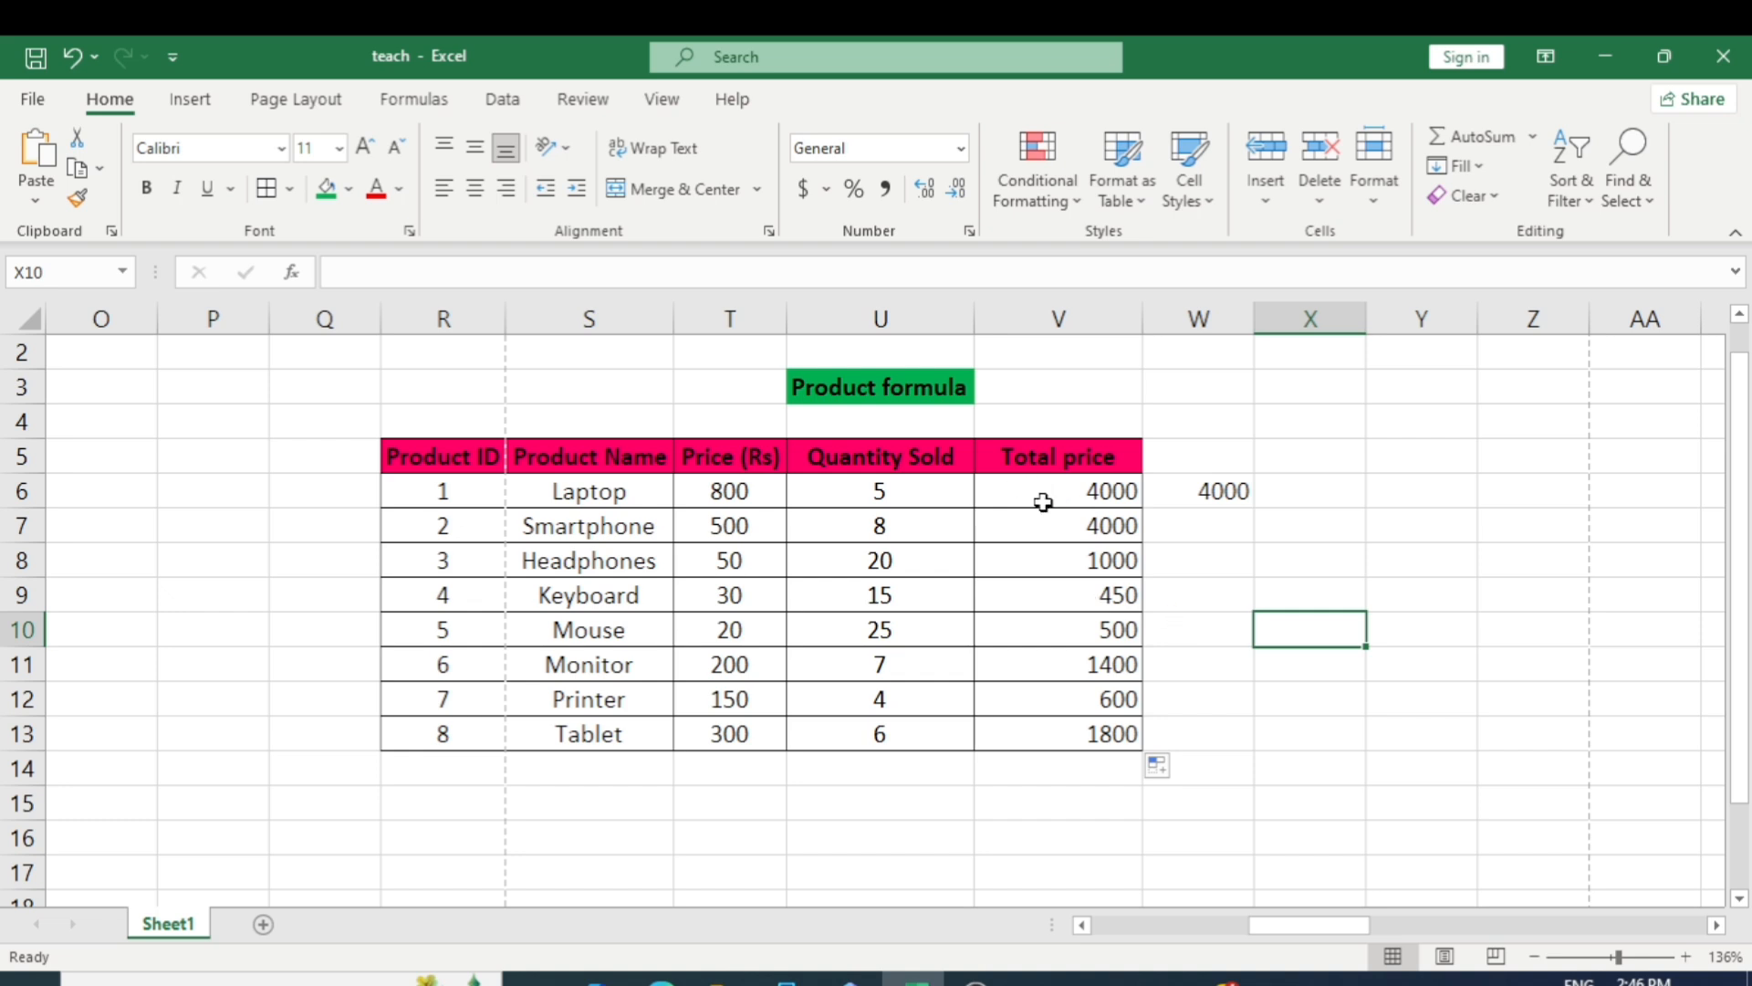
- Convert the first name in AC6 to uppercase in UPPER column cell AF6 with the formula =UPPER(AC6)
{"action": "scroll", "coordinate": [1223, 548], "scroll_direction": "right", "scroll_amount": 5}
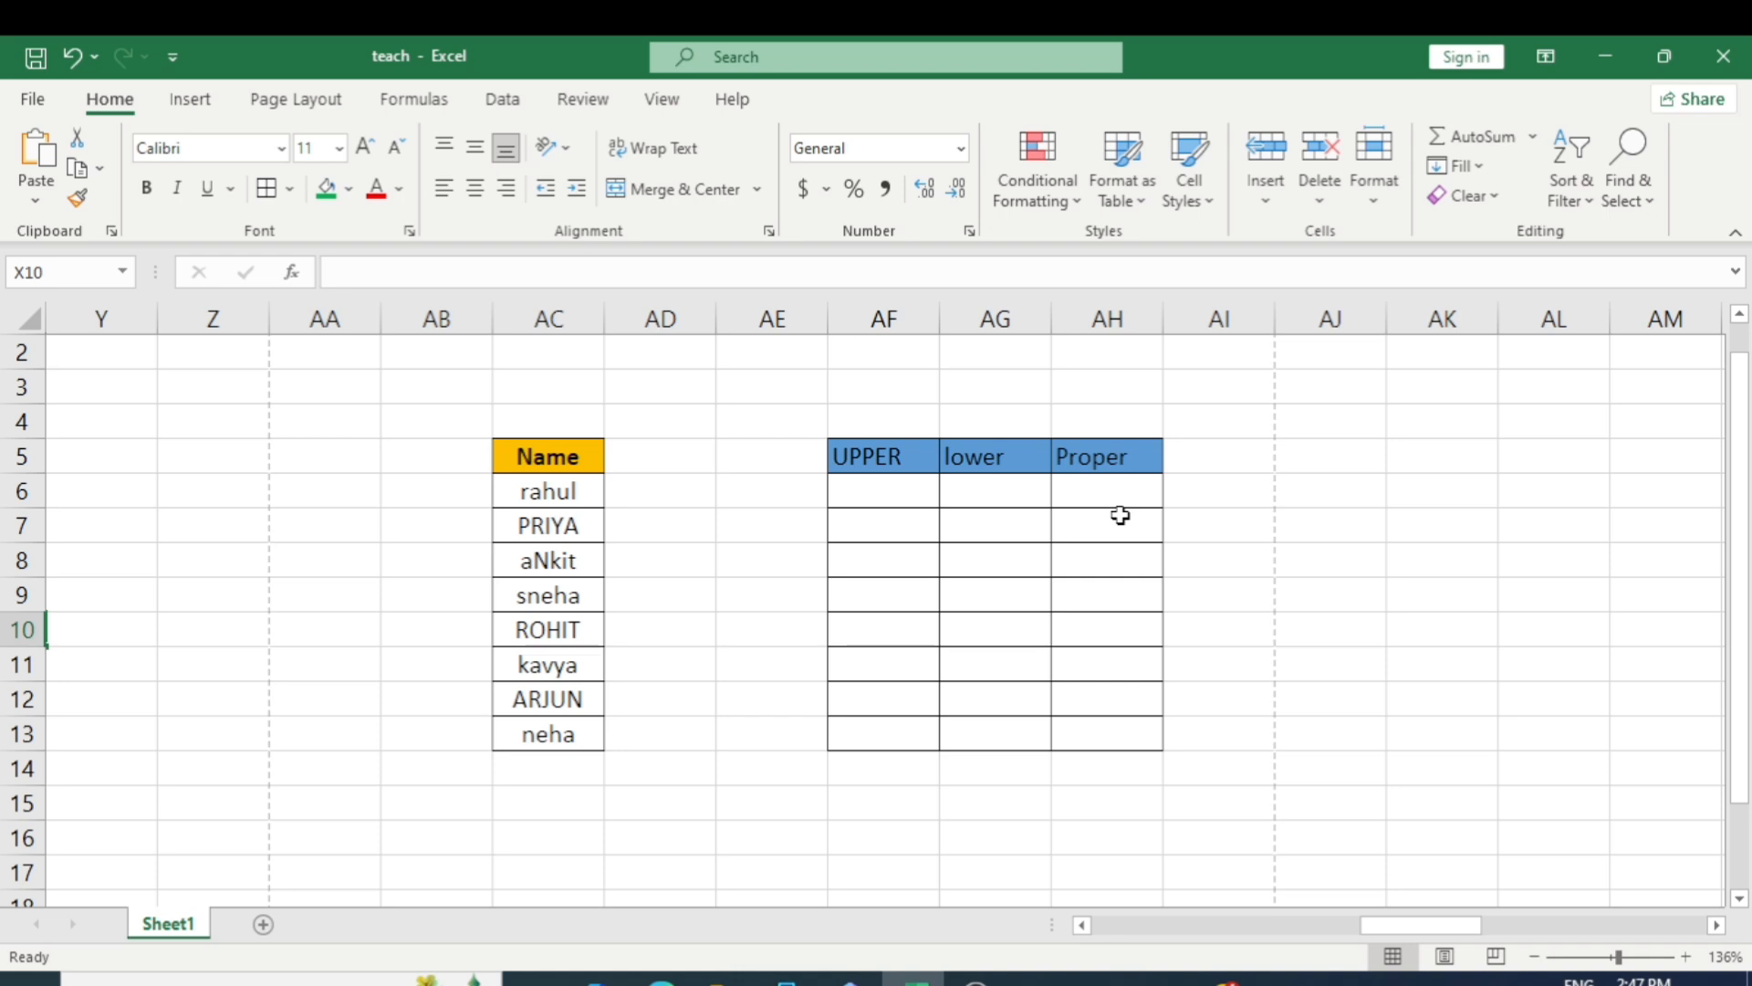
{"action": "left_click", "coordinate": [902, 497]}
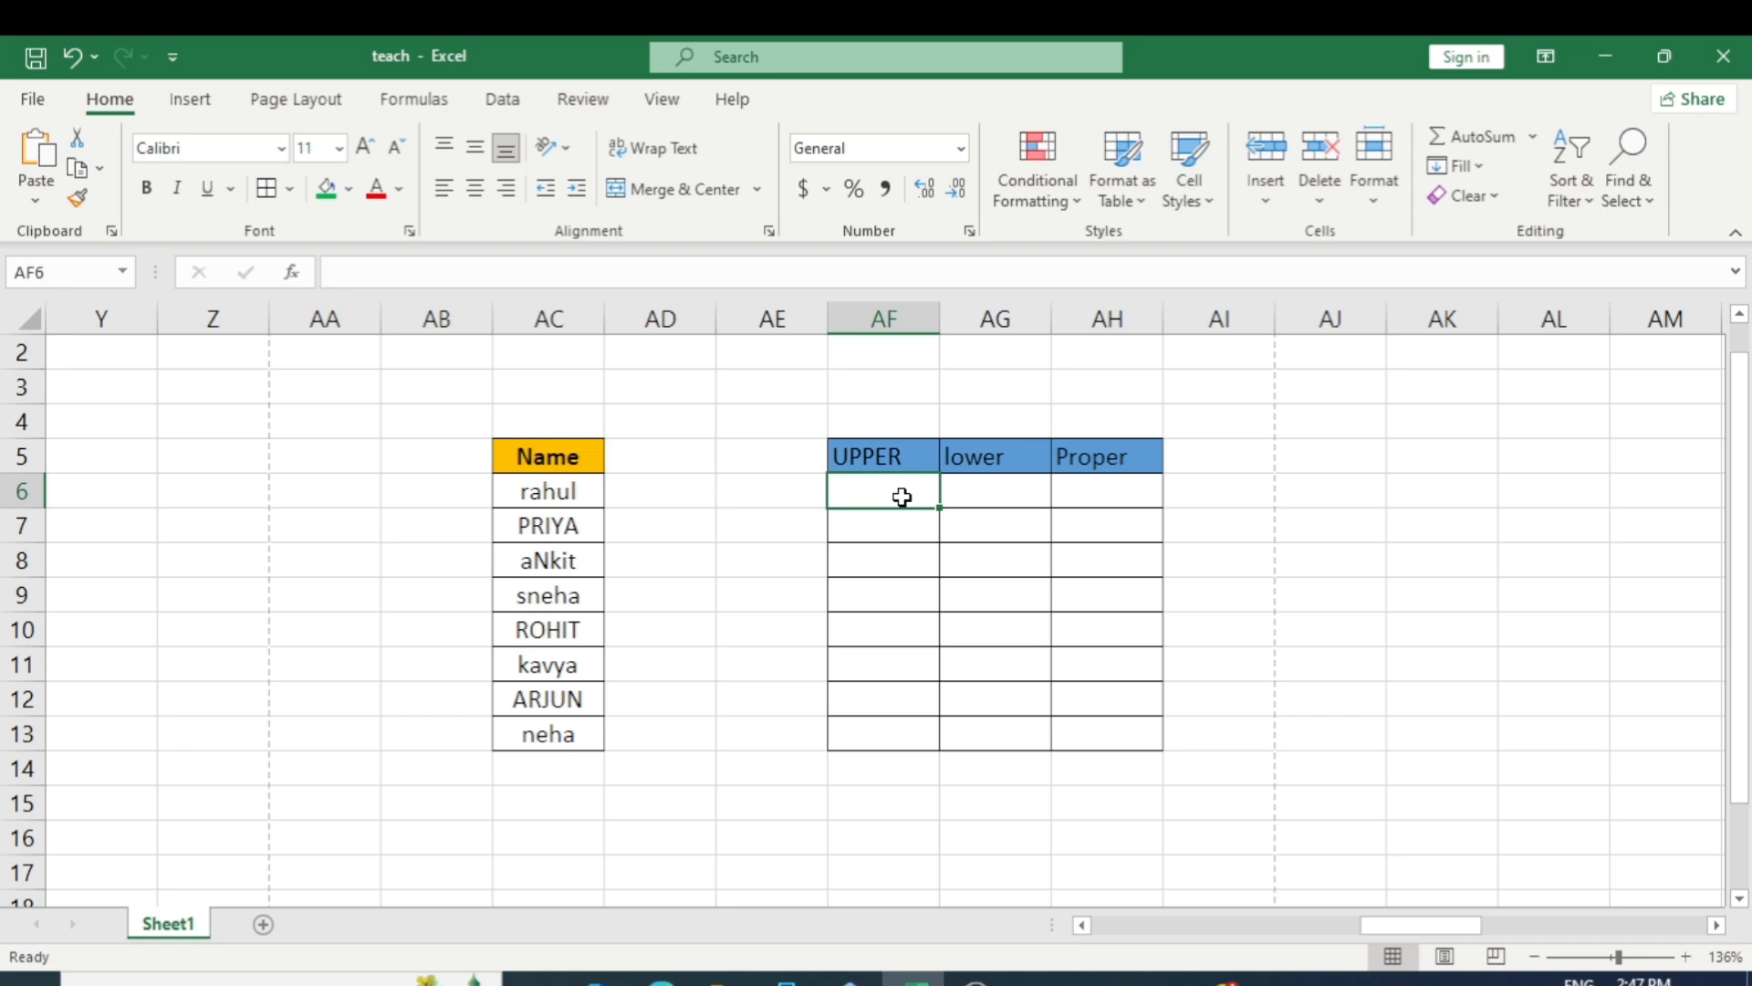
{"action": "type", "text": "="}
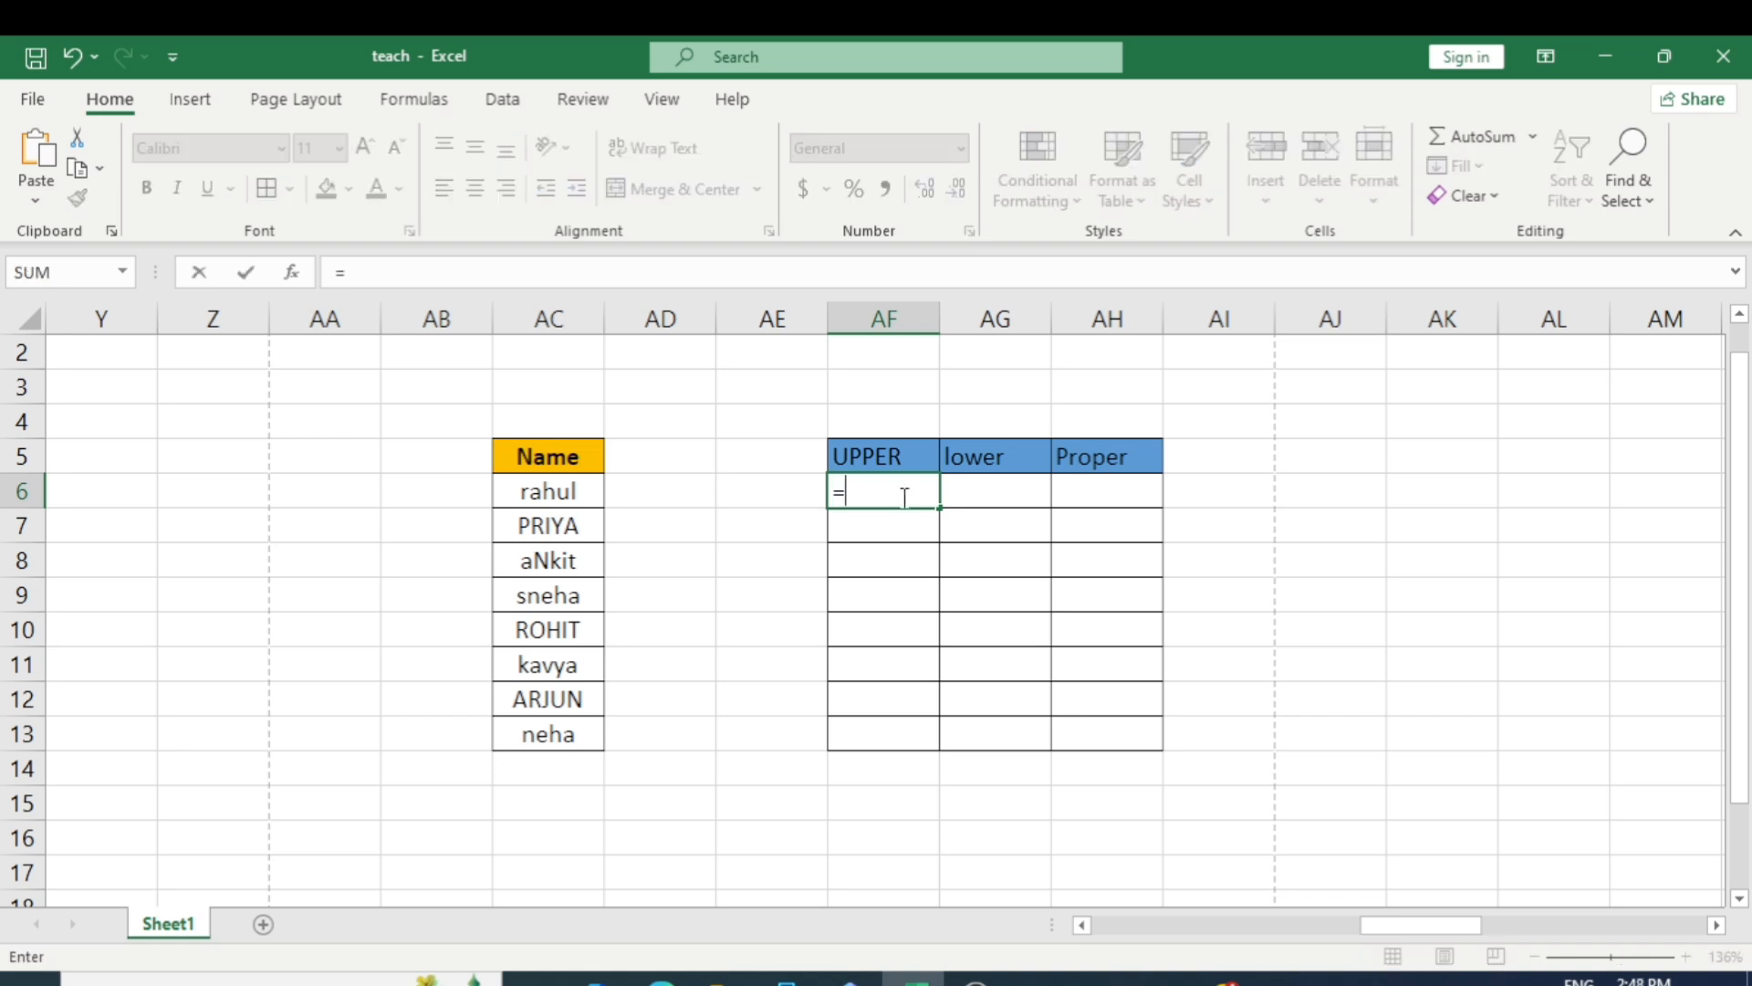
{"action": "type", "text": "upper"}
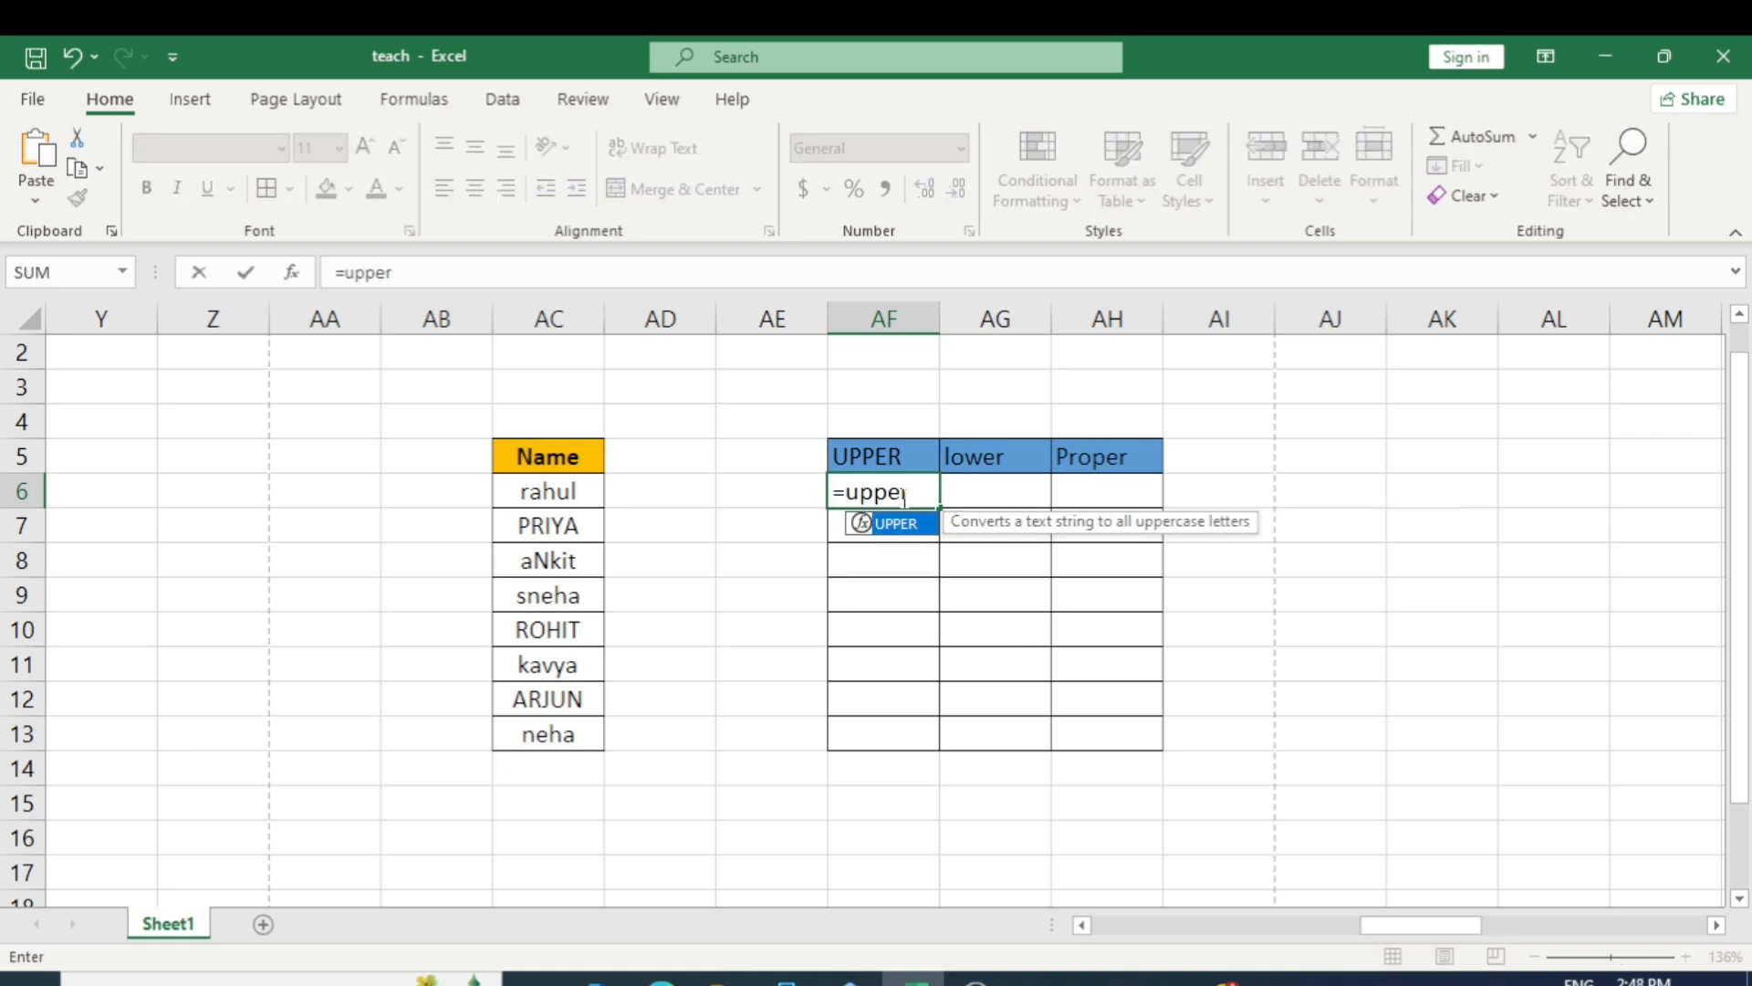
{"action": "key", "text": "Tab"}
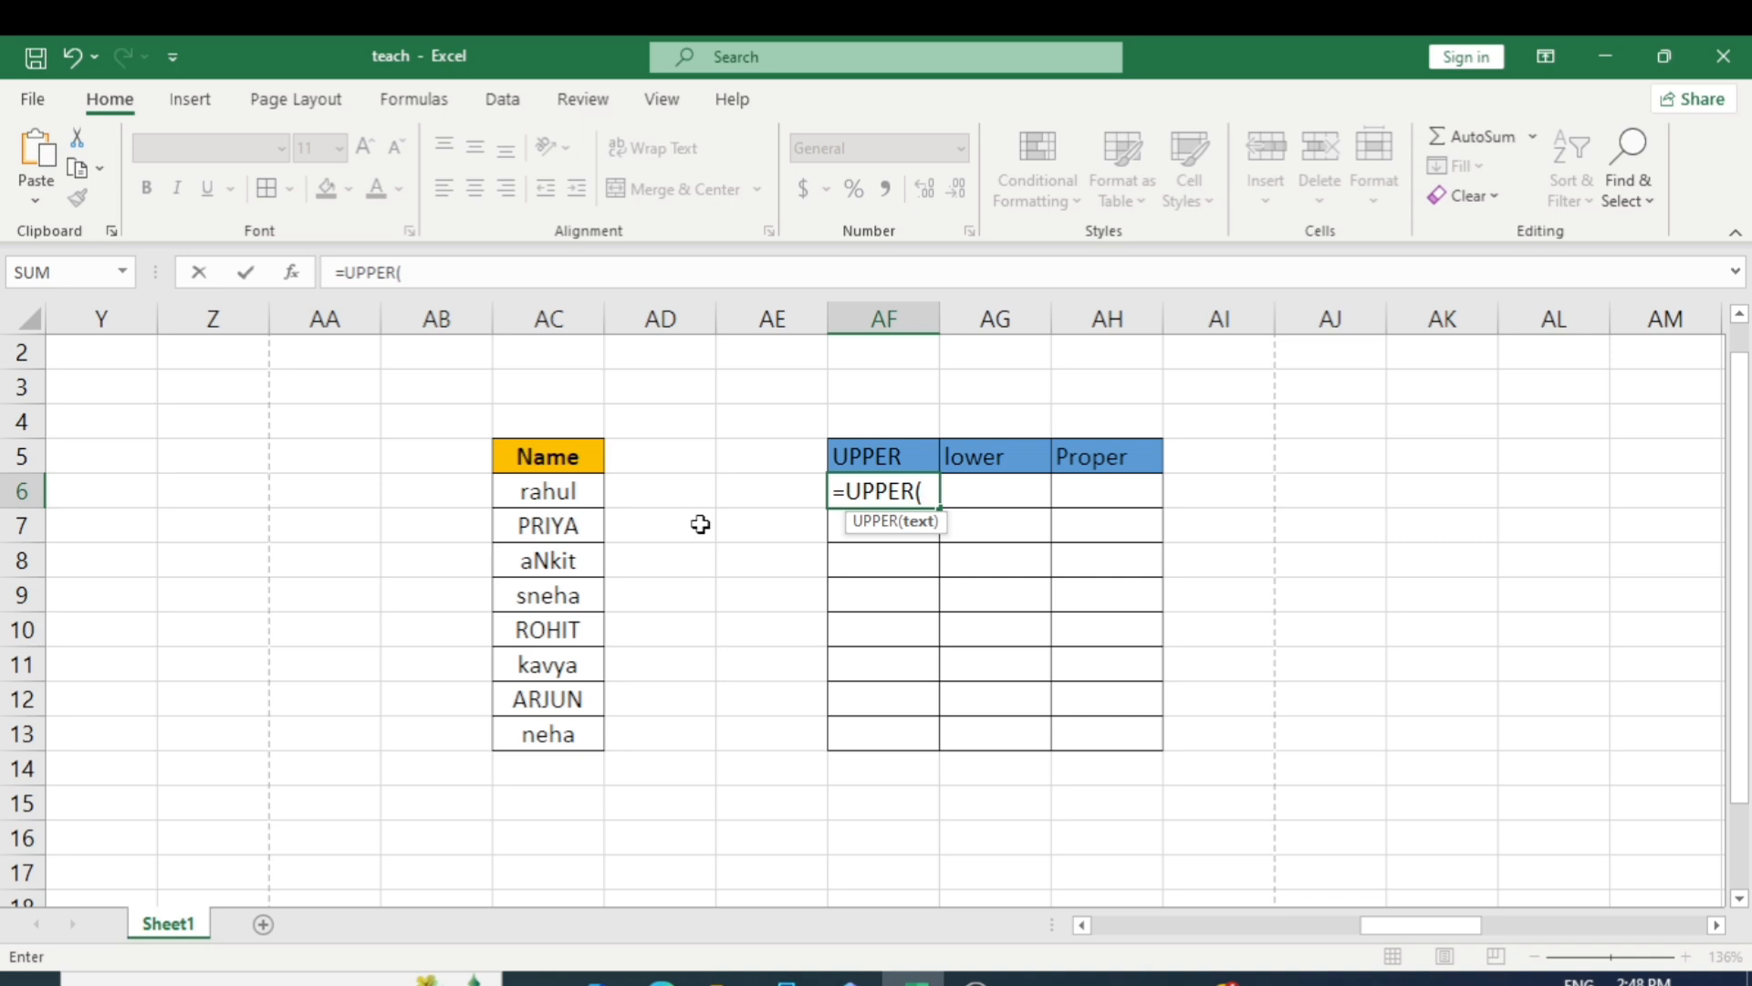
{"action": "left_click", "coordinate": [557, 495]}
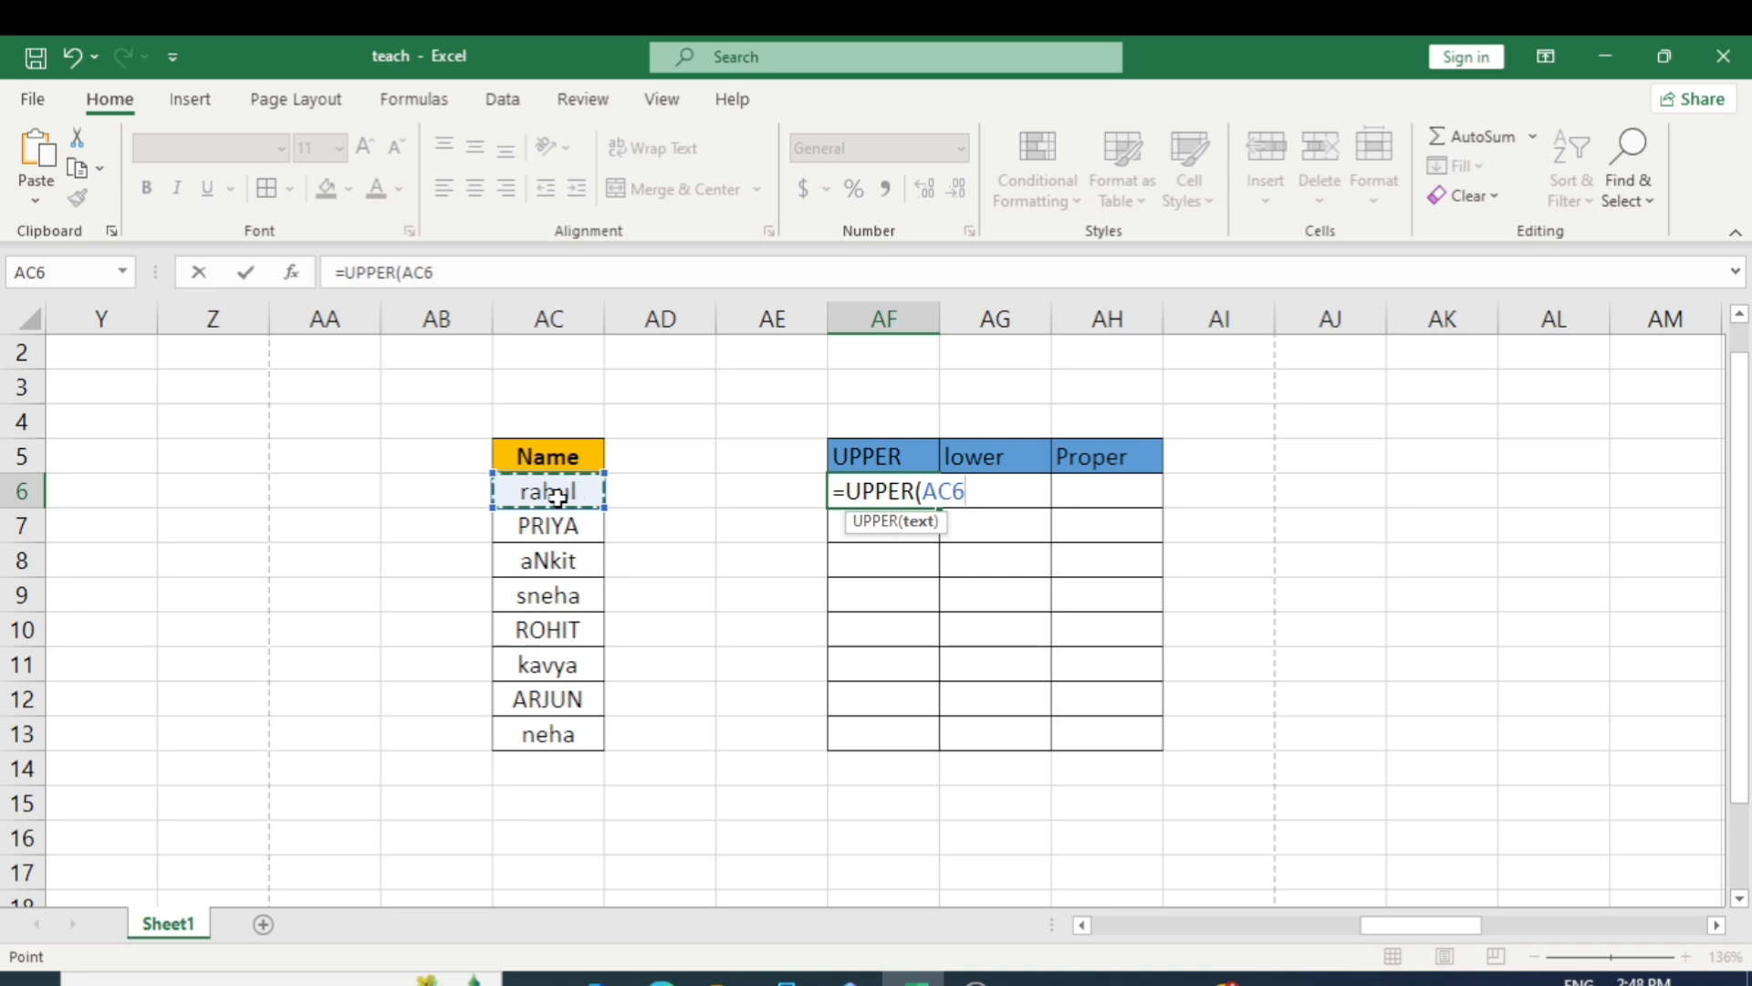
{"action": "type", "text": ")"}
{"action": "key", "text": "Return"}
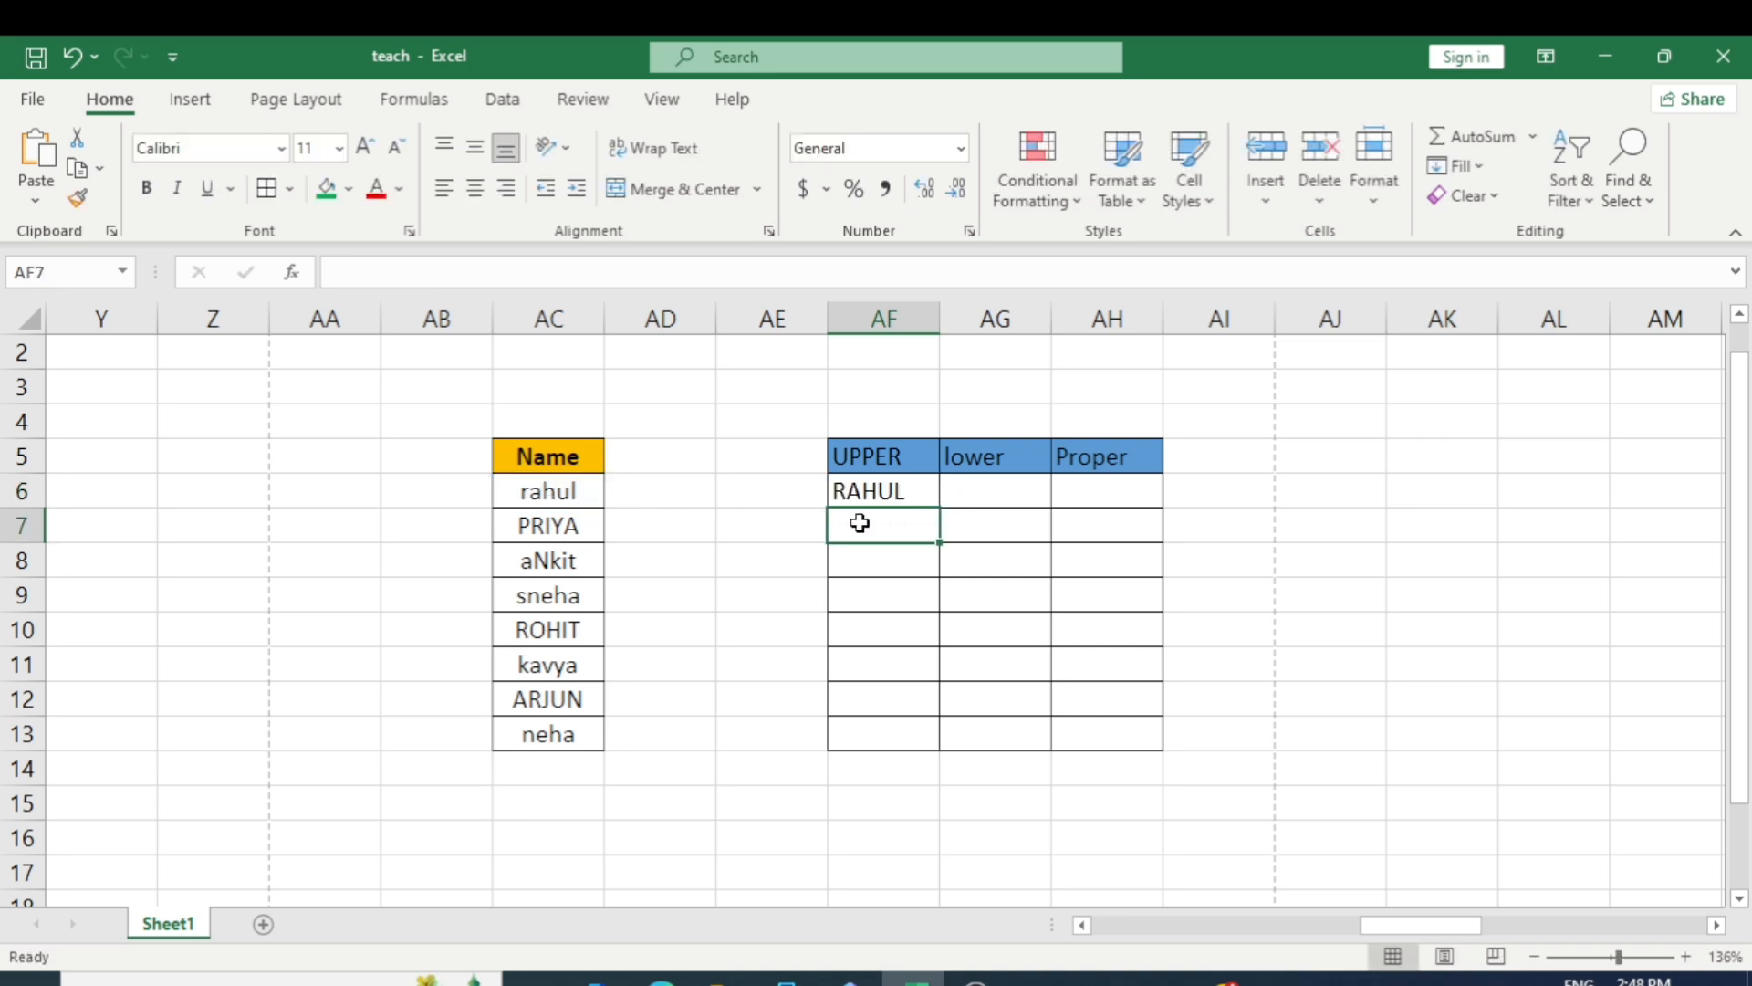
- Copy the UPPER formula from AF6 down the UPPER column through AF13
{"action": "left_click", "coordinate": [920, 493]}
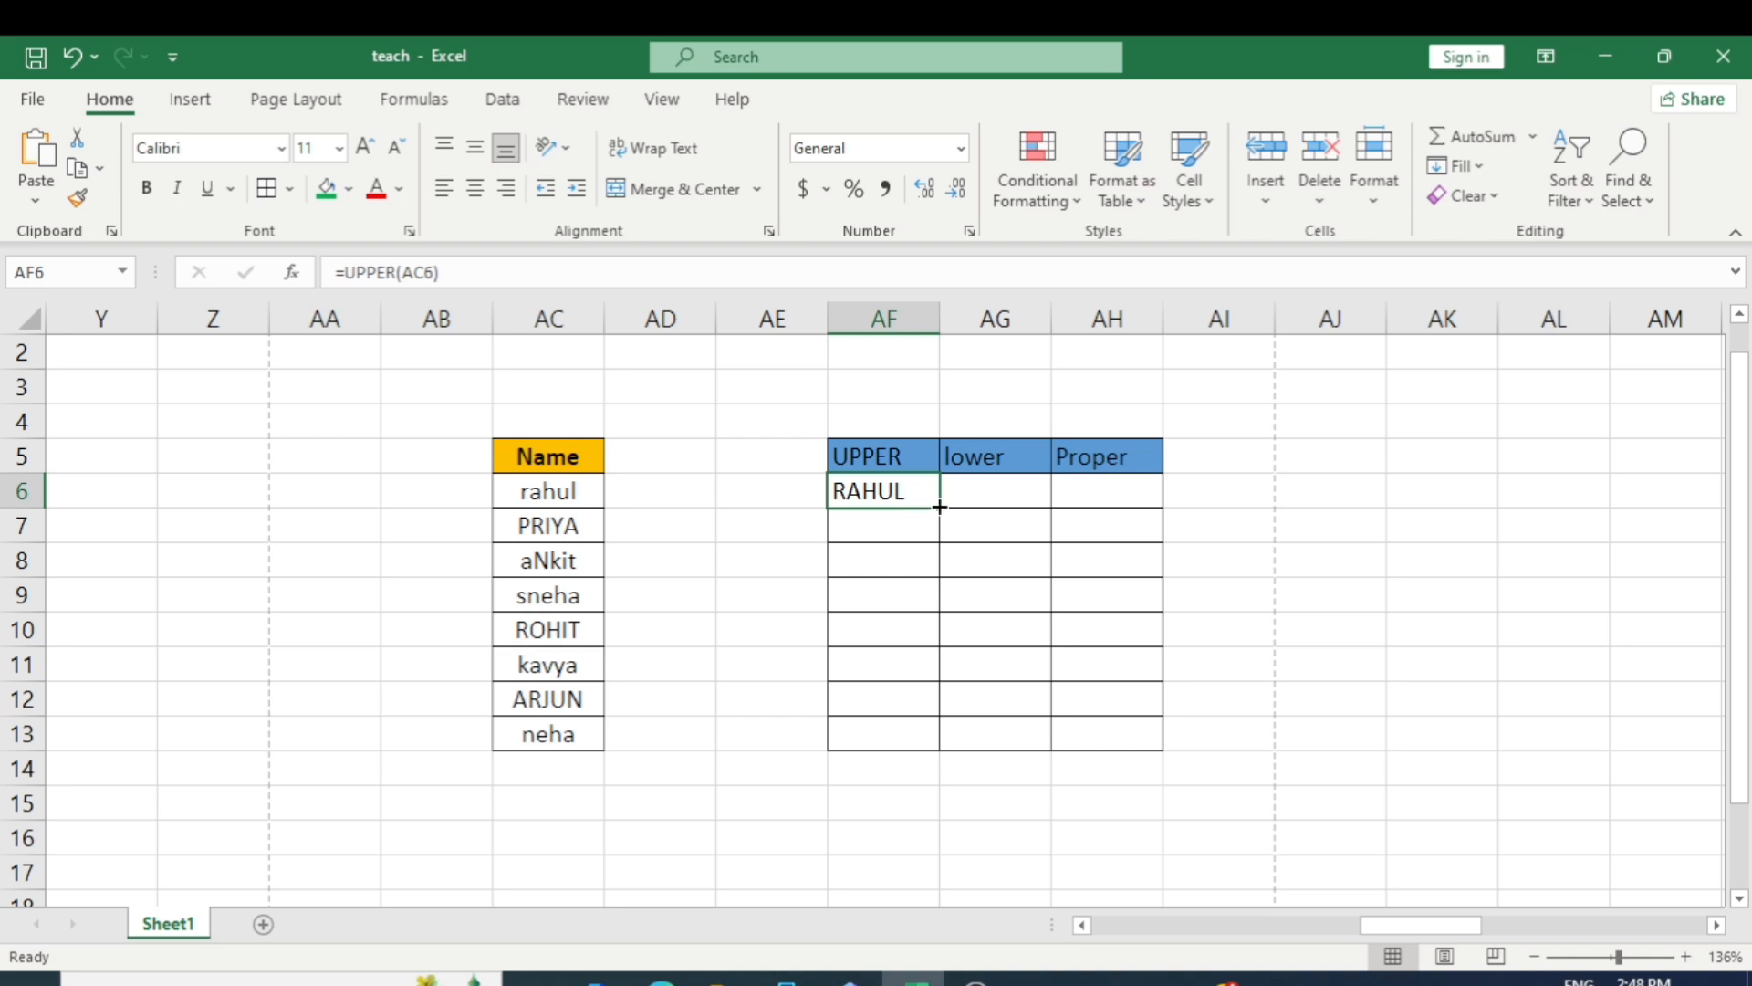
{"action": "left_click_drag", "start_coordinate": [939, 506], "coordinate": [989, 746]}
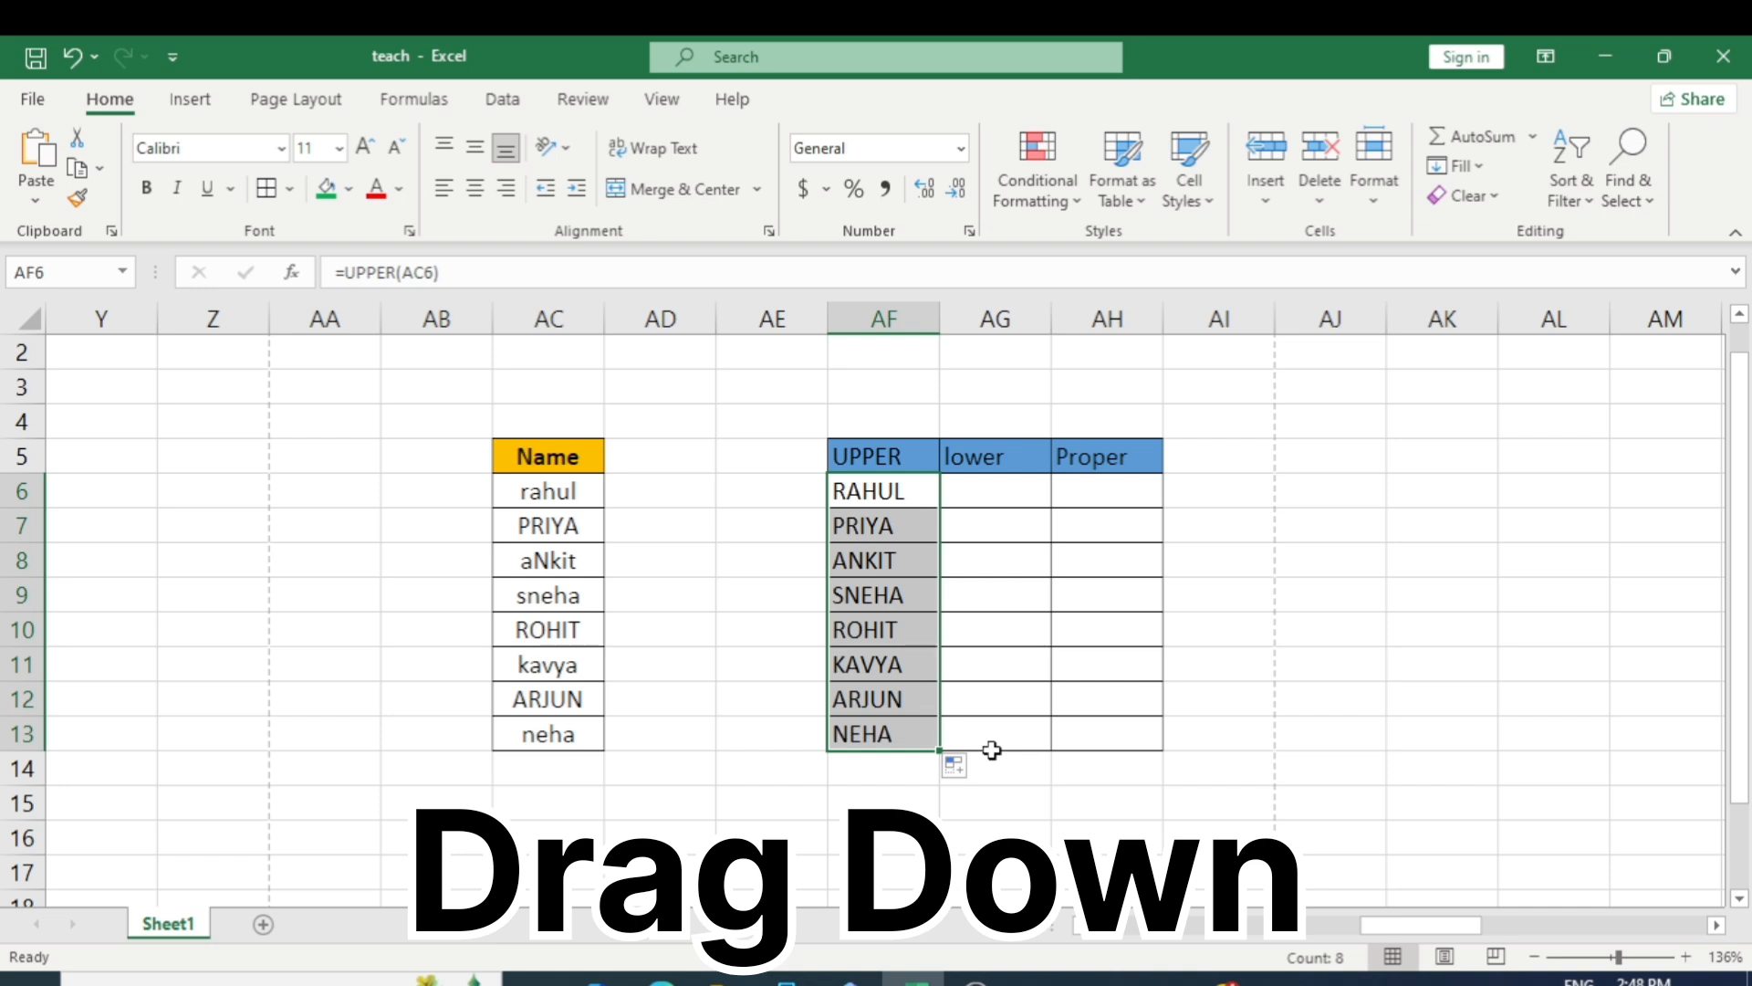
{"action": "left_click", "coordinate": [1293, 722]}
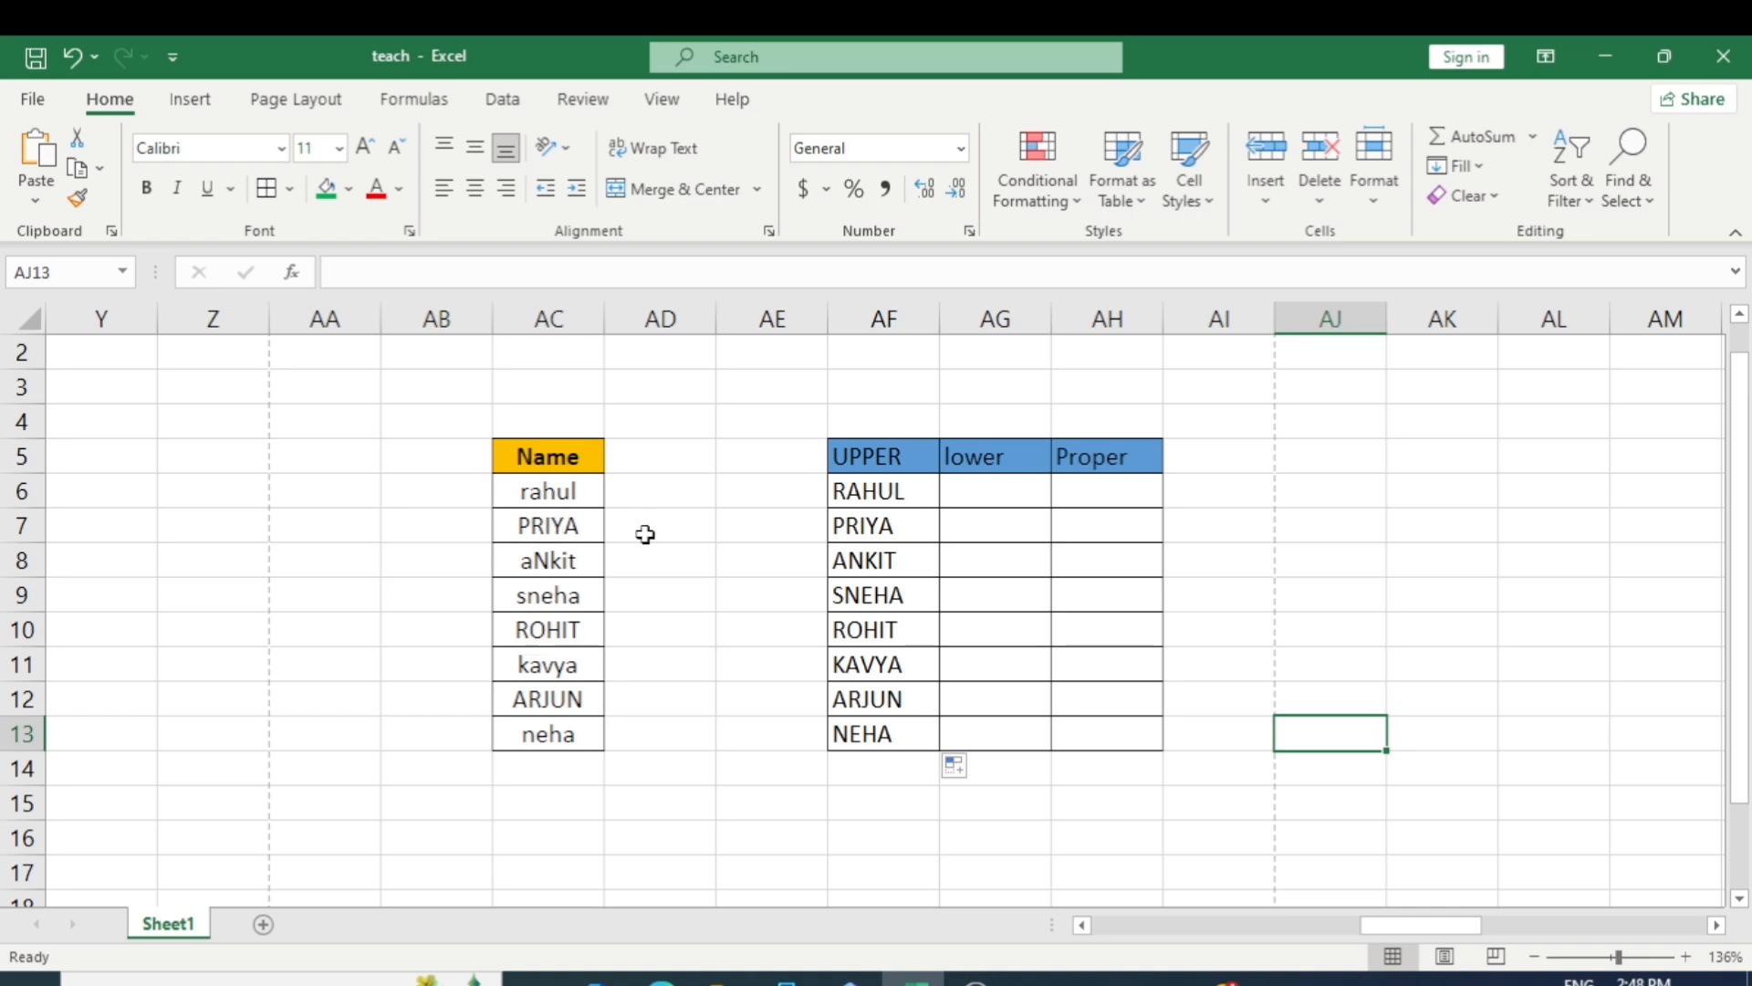
- Convert the first name in AC6 to lowercase in lower column cell AG6 with the formula =LOWER(AC6)
{"action": "left_click", "coordinate": [1009, 495]}
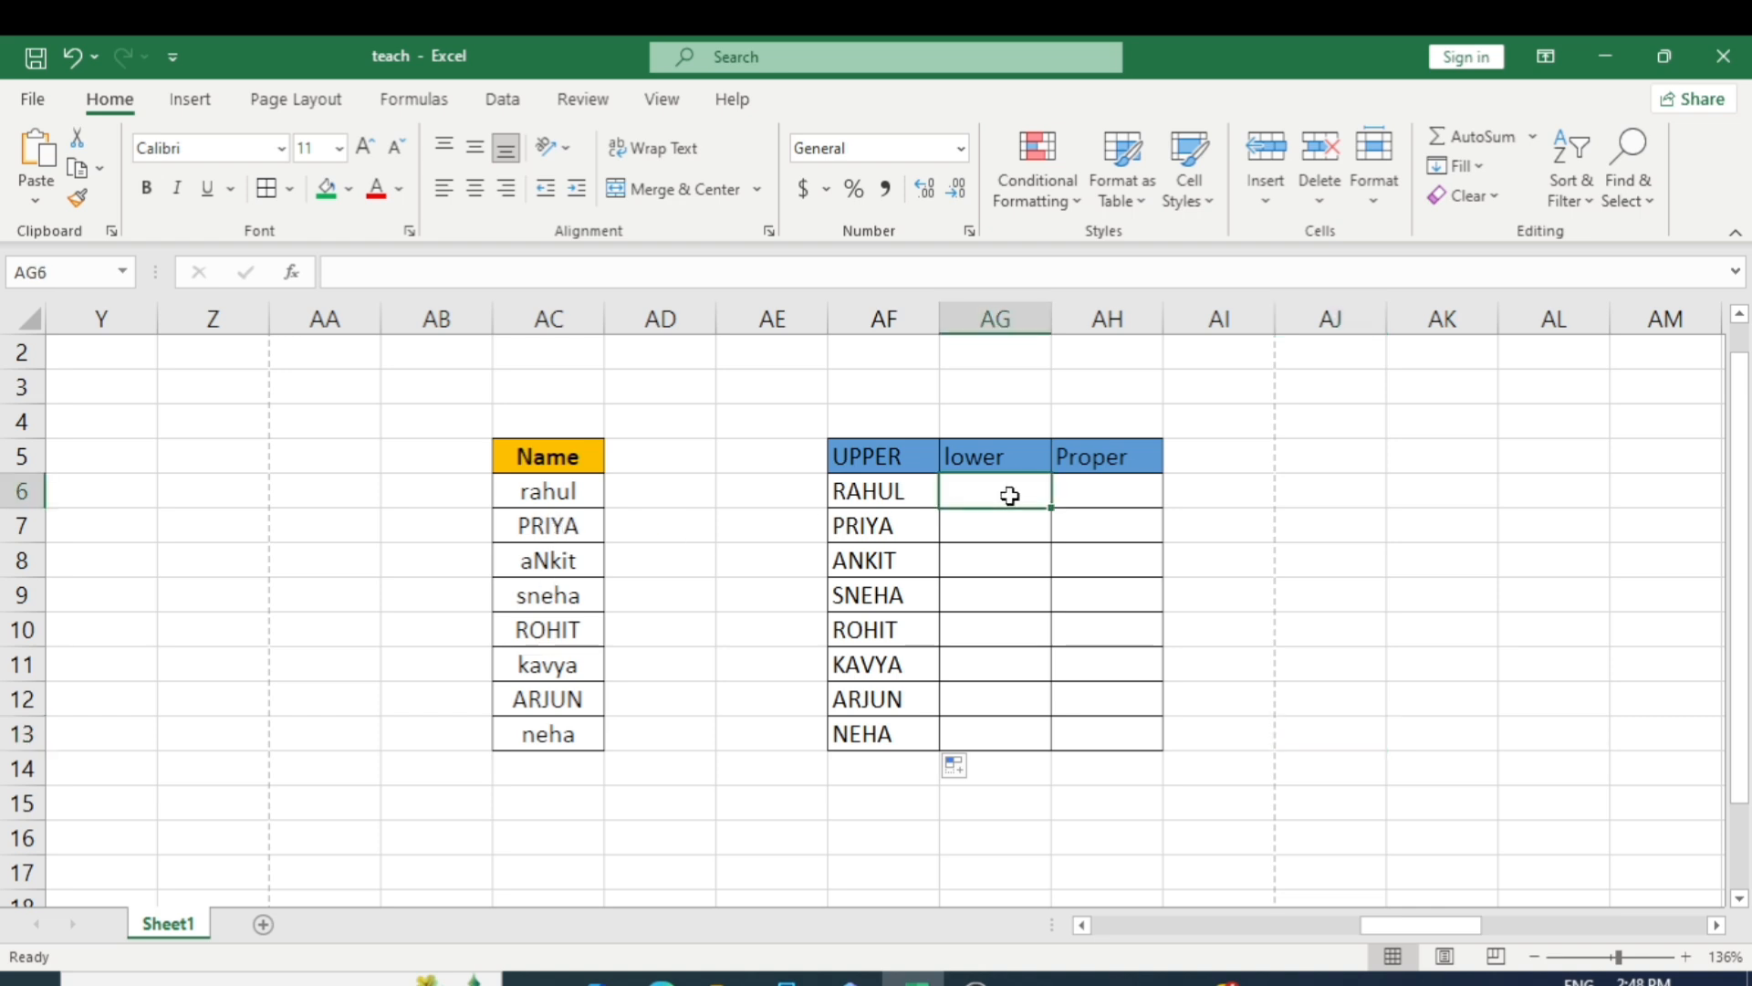
{"action": "type", "text": "="}
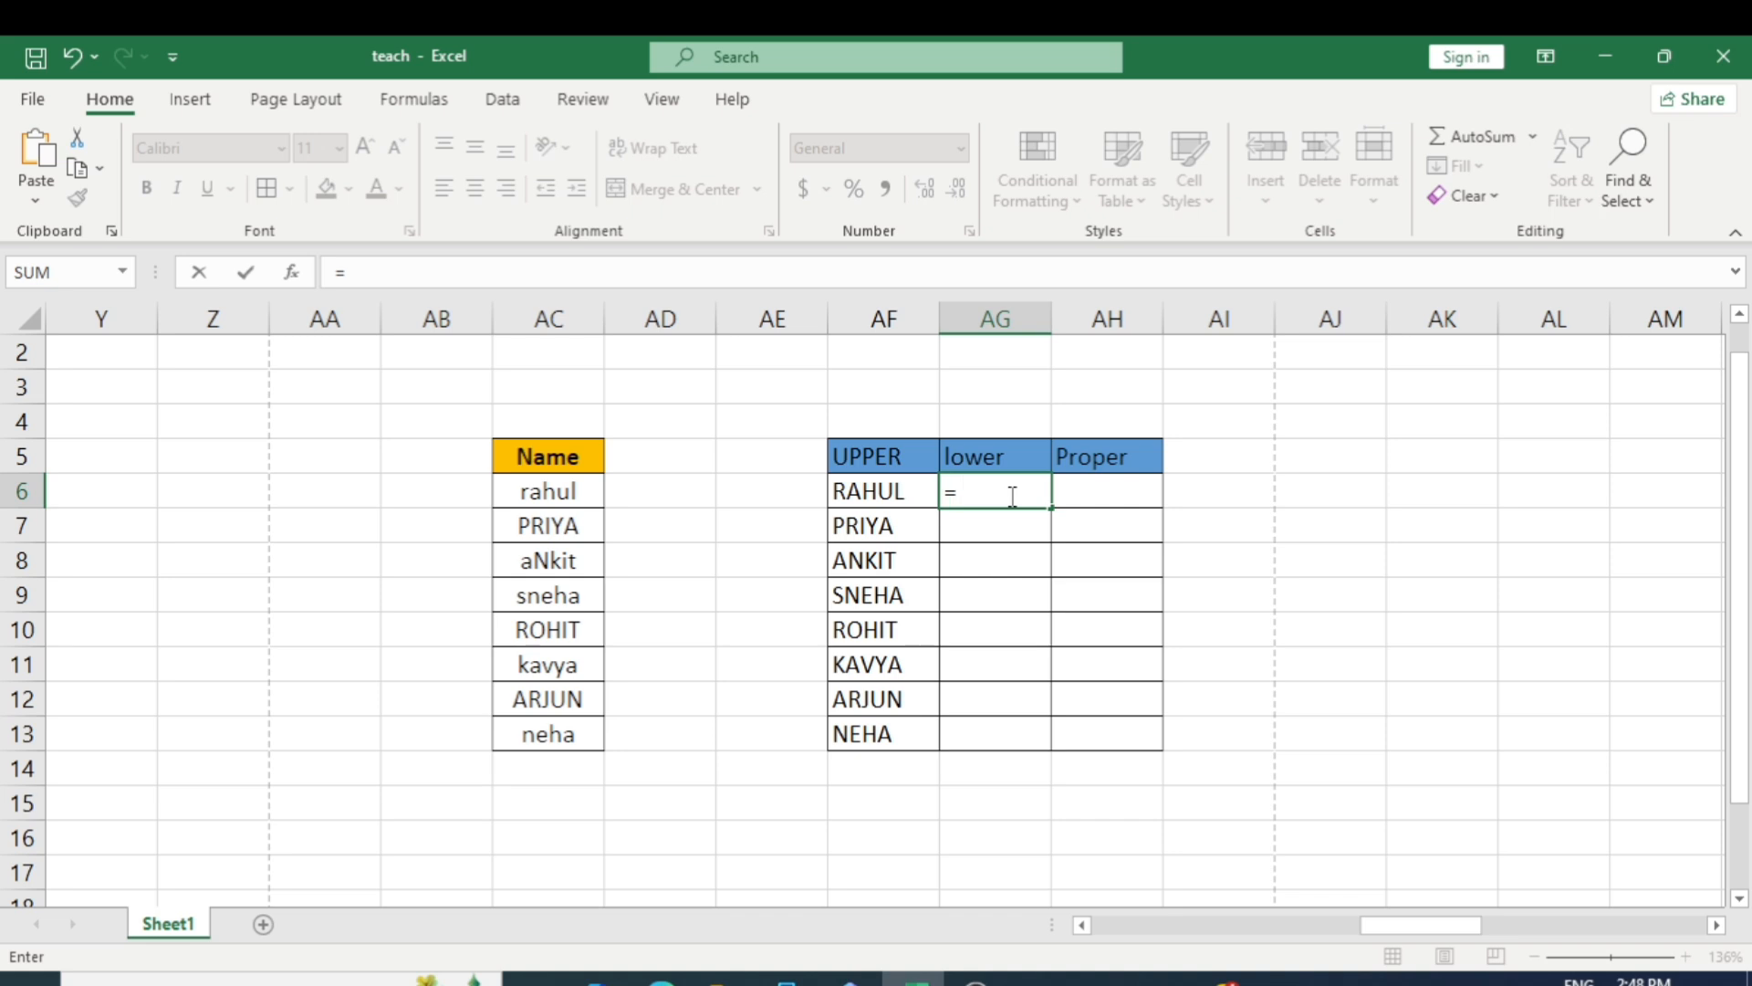
{"action": "type", "text": "lower"}
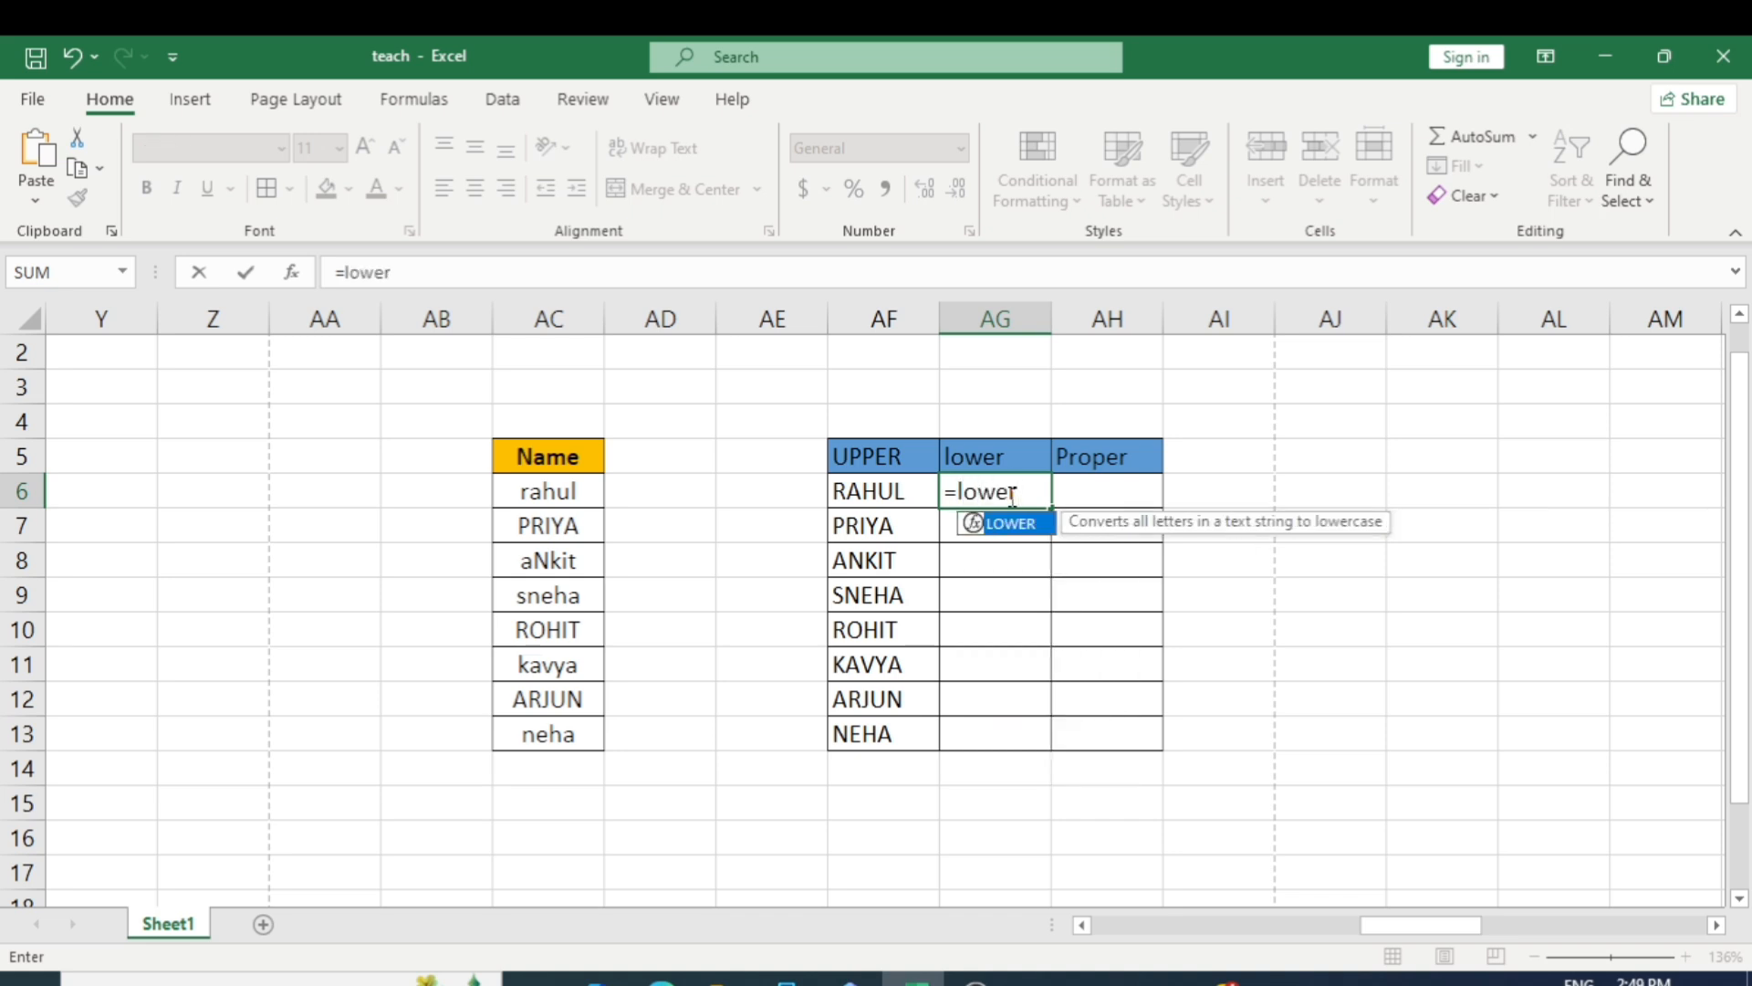
{"action": "key", "text": "Tab"}
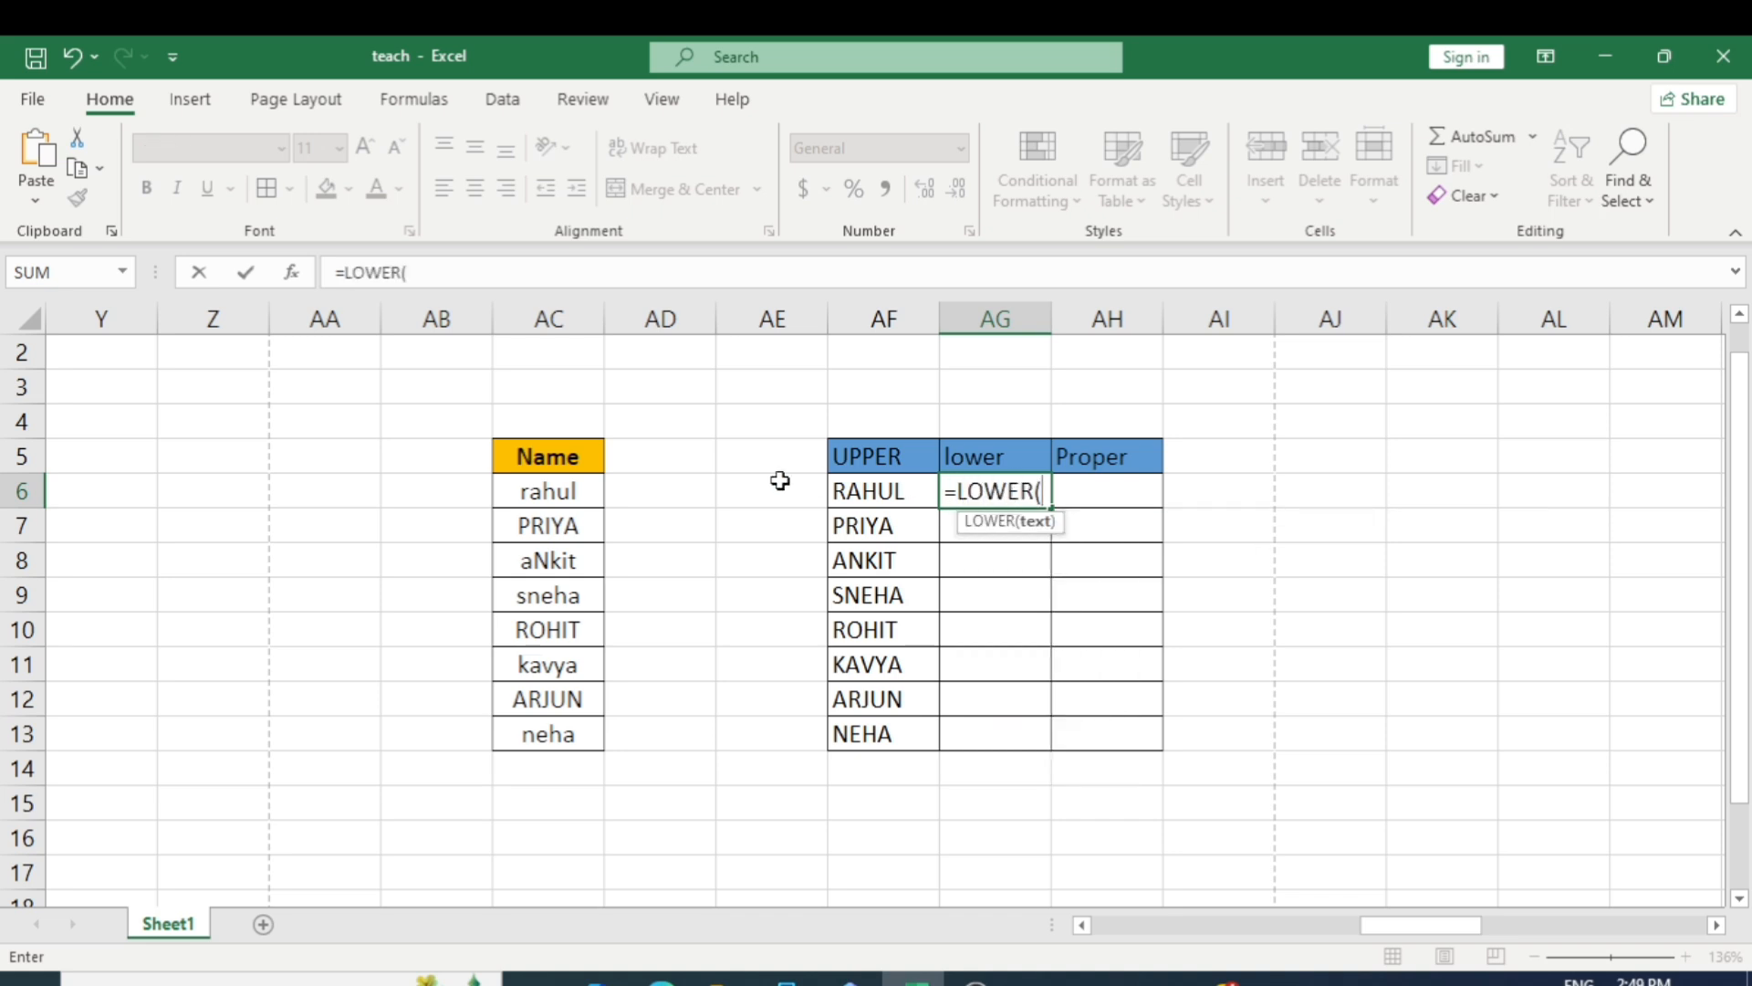
{"action": "left_click", "coordinate": [573, 491]}
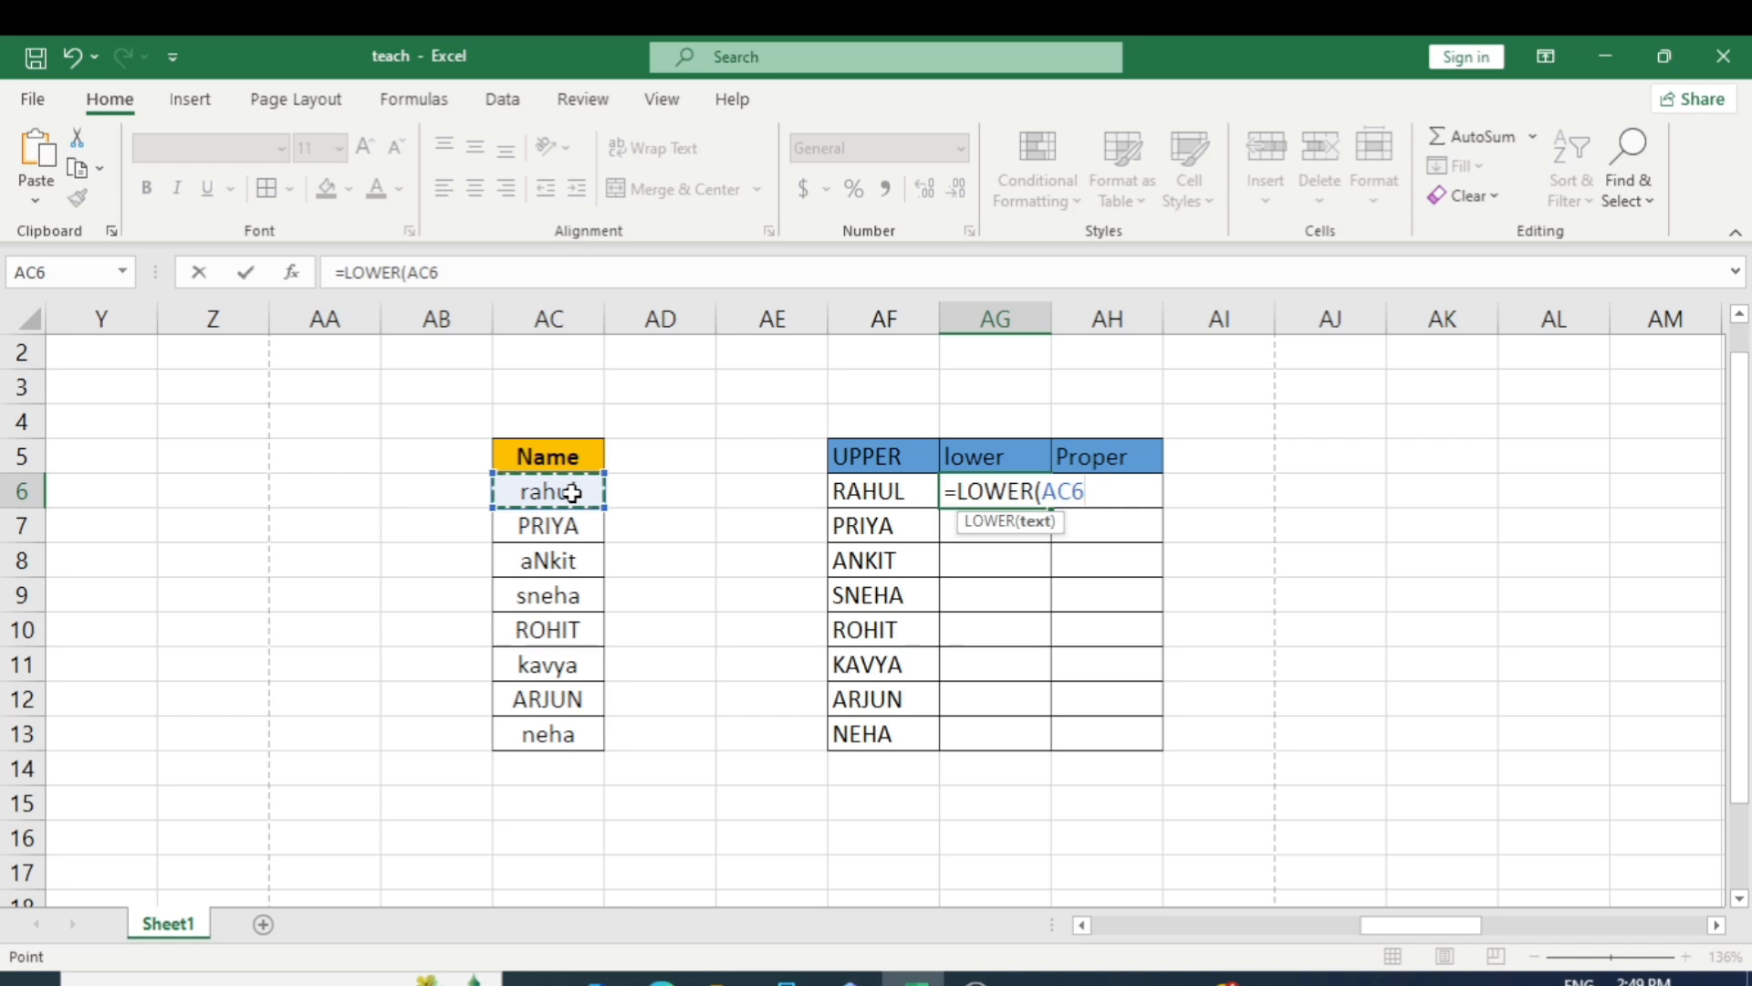
{"action": "type", "text": ")"}
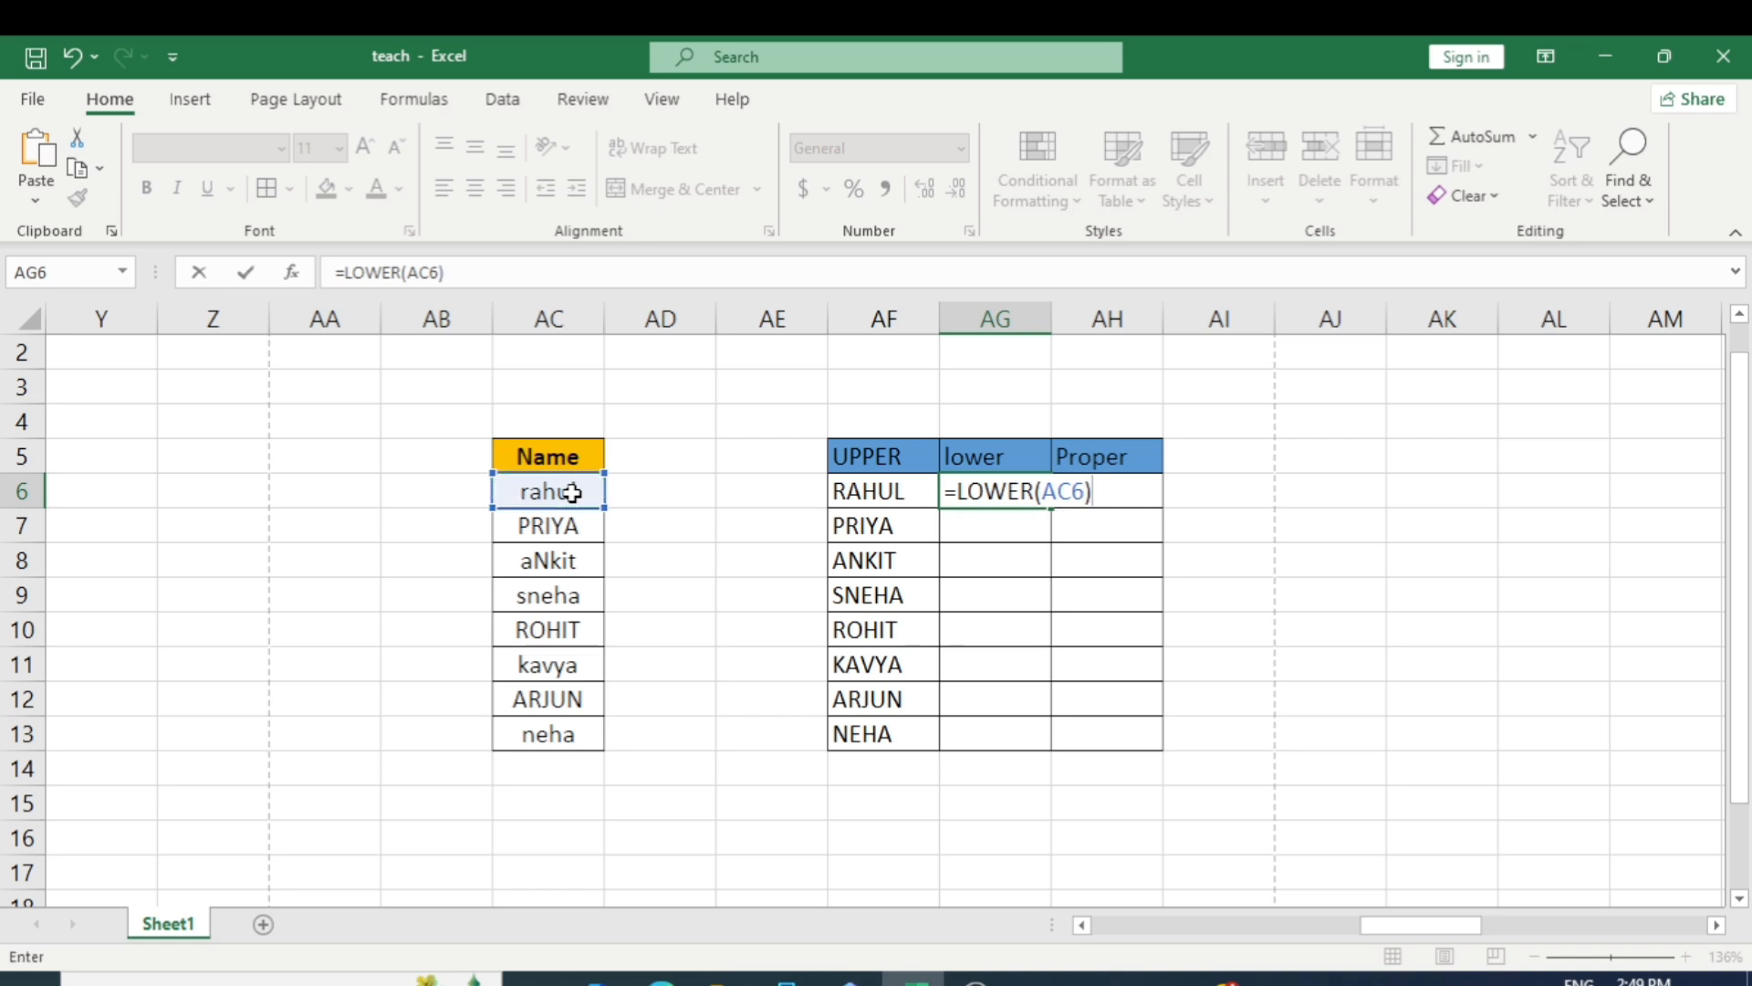
{"action": "key", "text": "Return"}
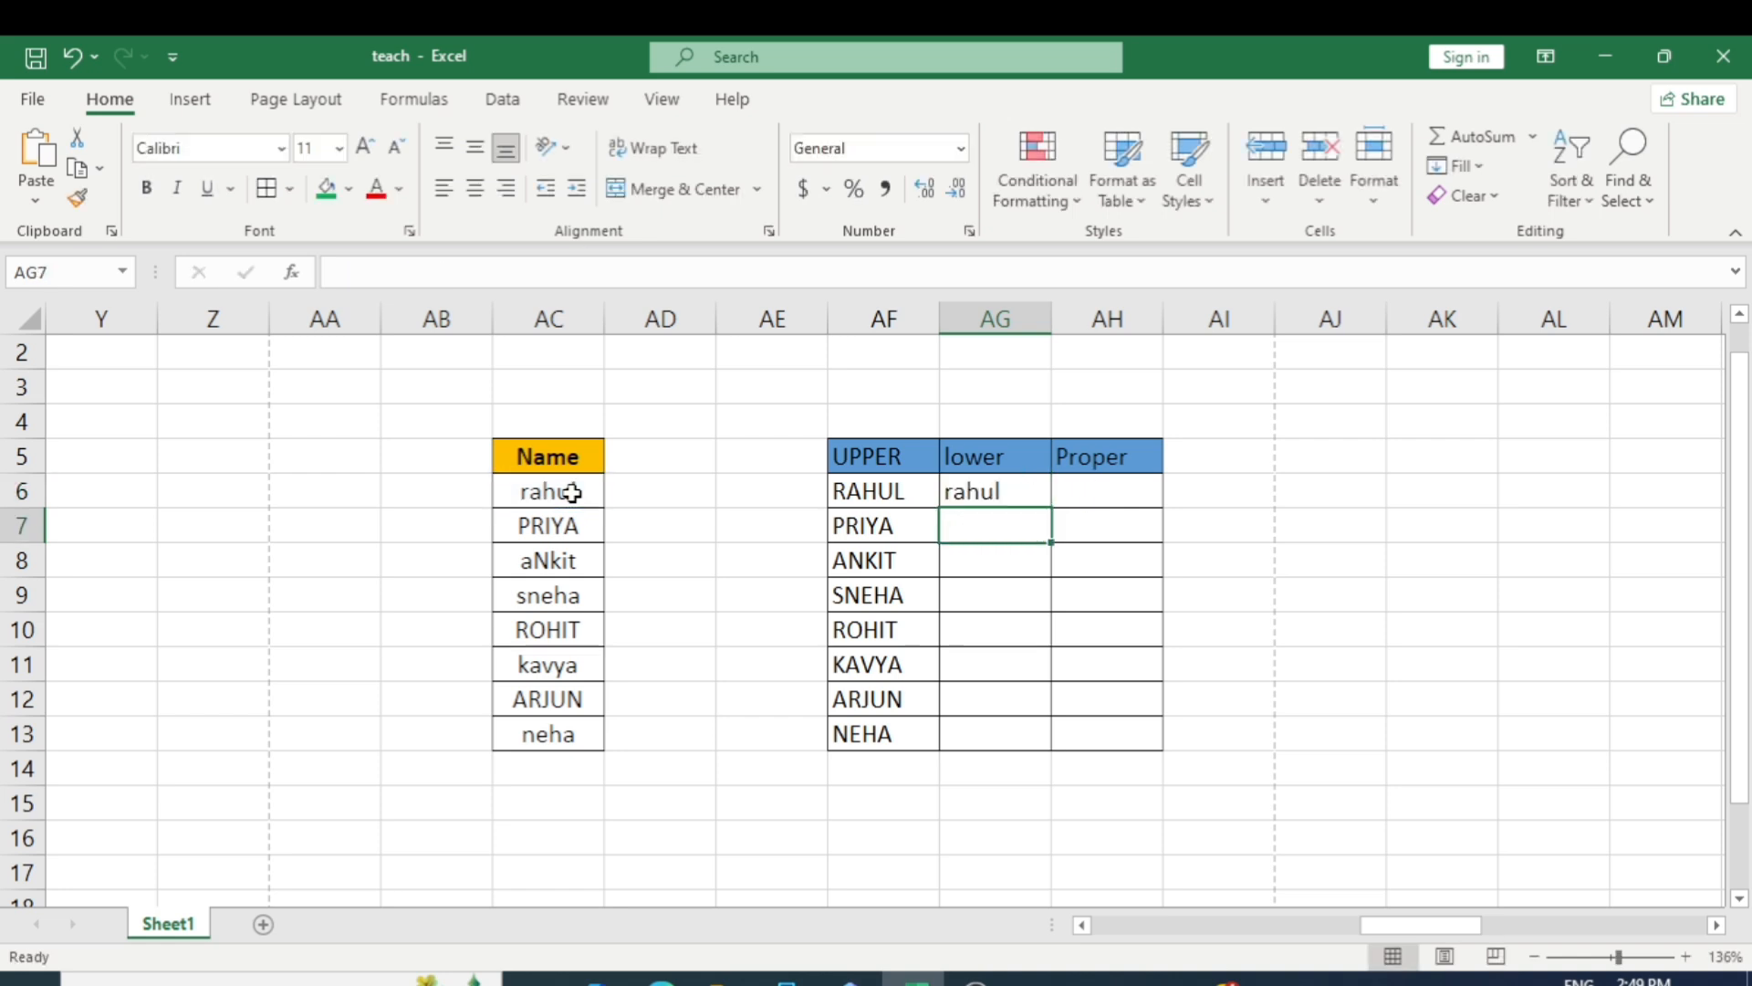
- Copy the LOWER formula from AG6 down the lower column through AG13
{"action": "left_click", "coordinate": [1010, 491]}
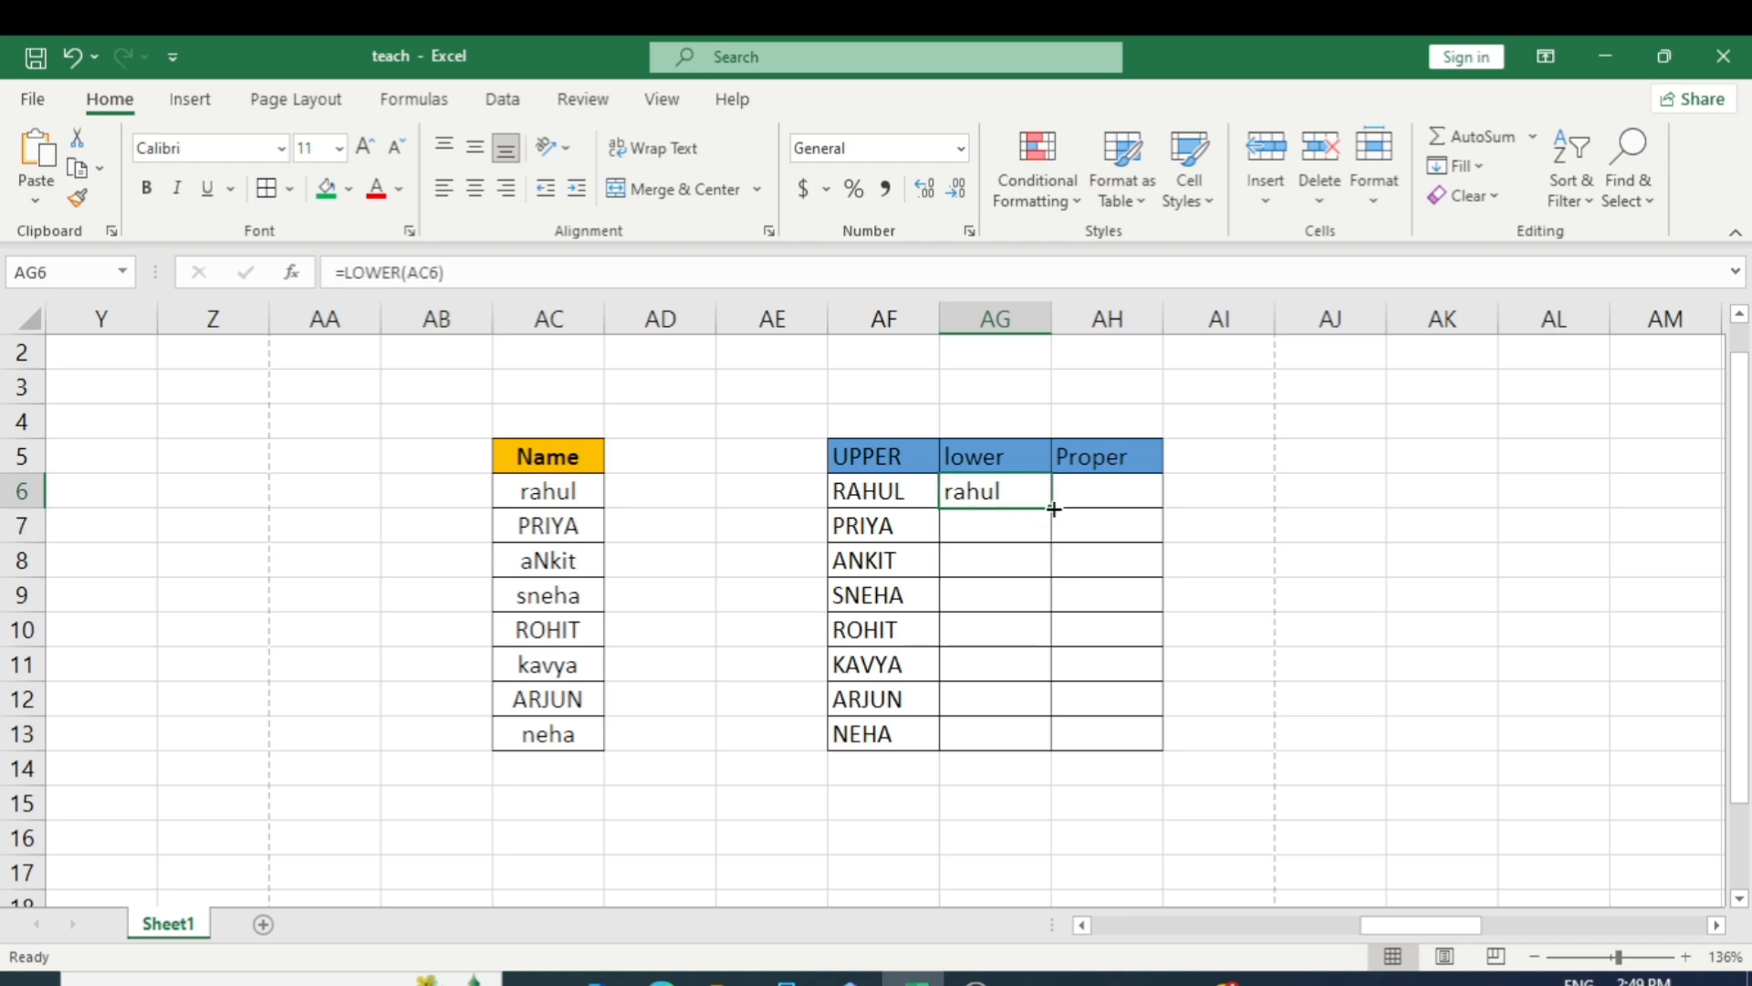
{"action": "left_click_drag", "start_coordinate": [1054, 509], "coordinate": [1055, 744]}
{"action": "left_click", "coordinate": [1293, 657]}
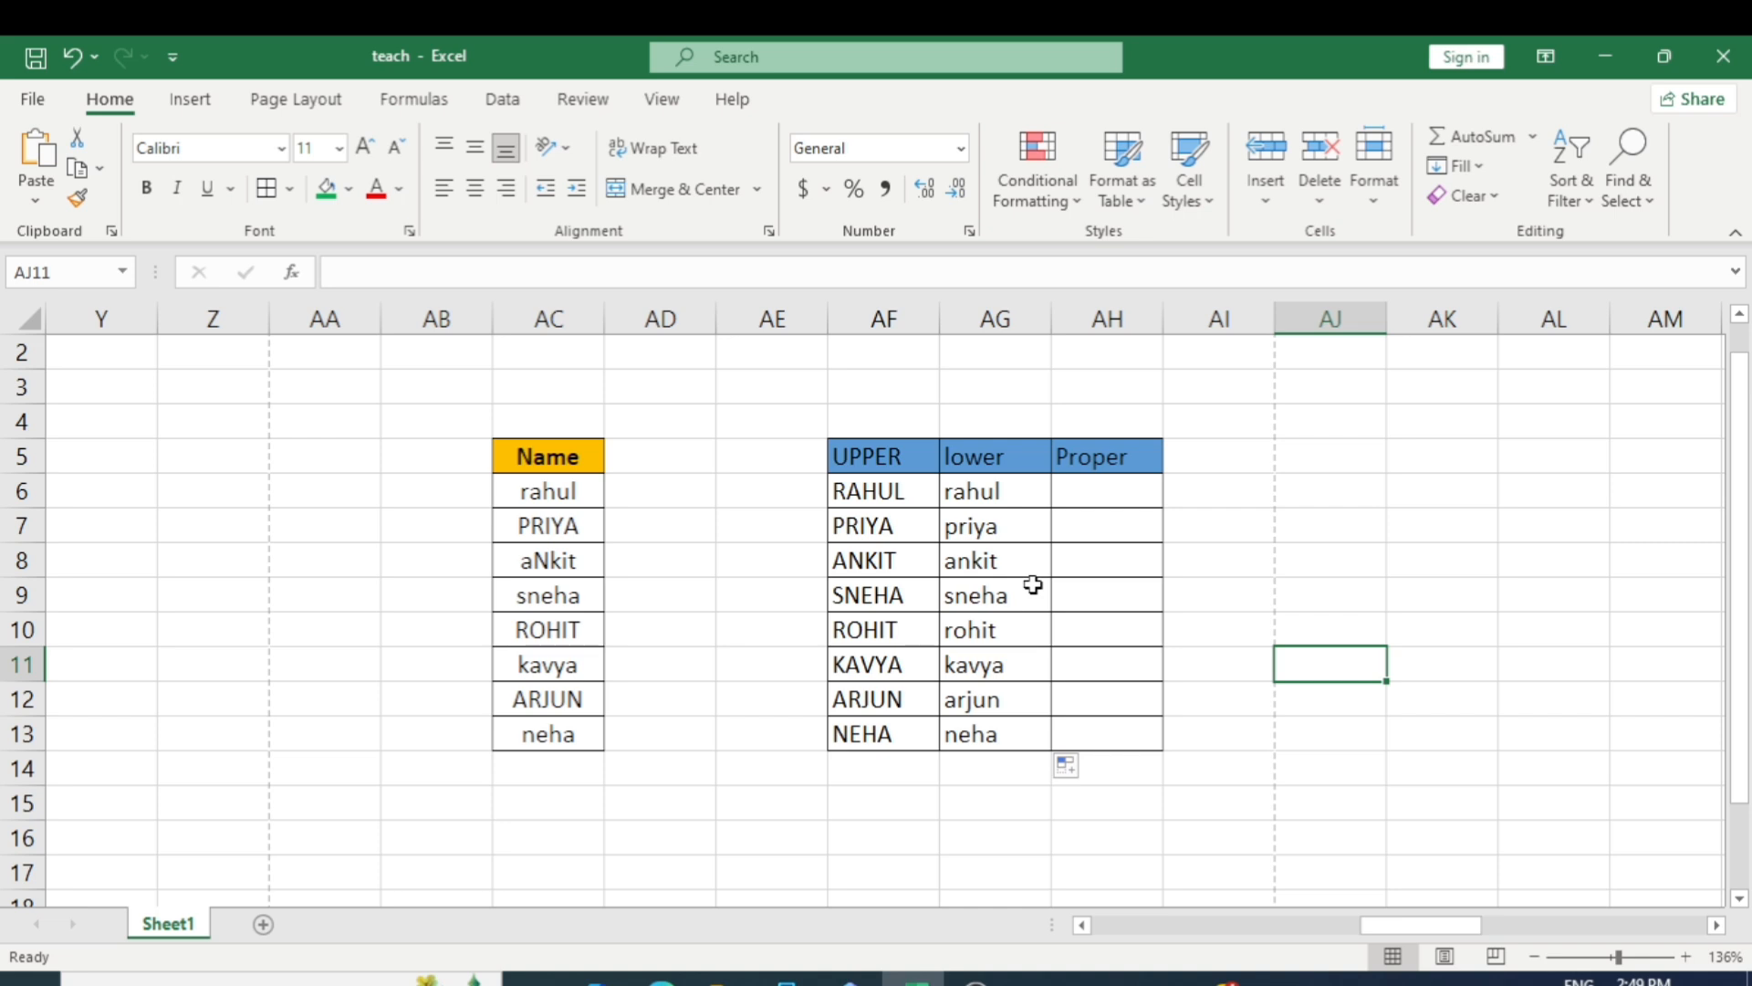
- Convert the first name in AC6 to proper case in Proper column cell AH6 with the formula =PROPER(AC6)
{"action": "left_click", "coordinate": [1101, 497]}
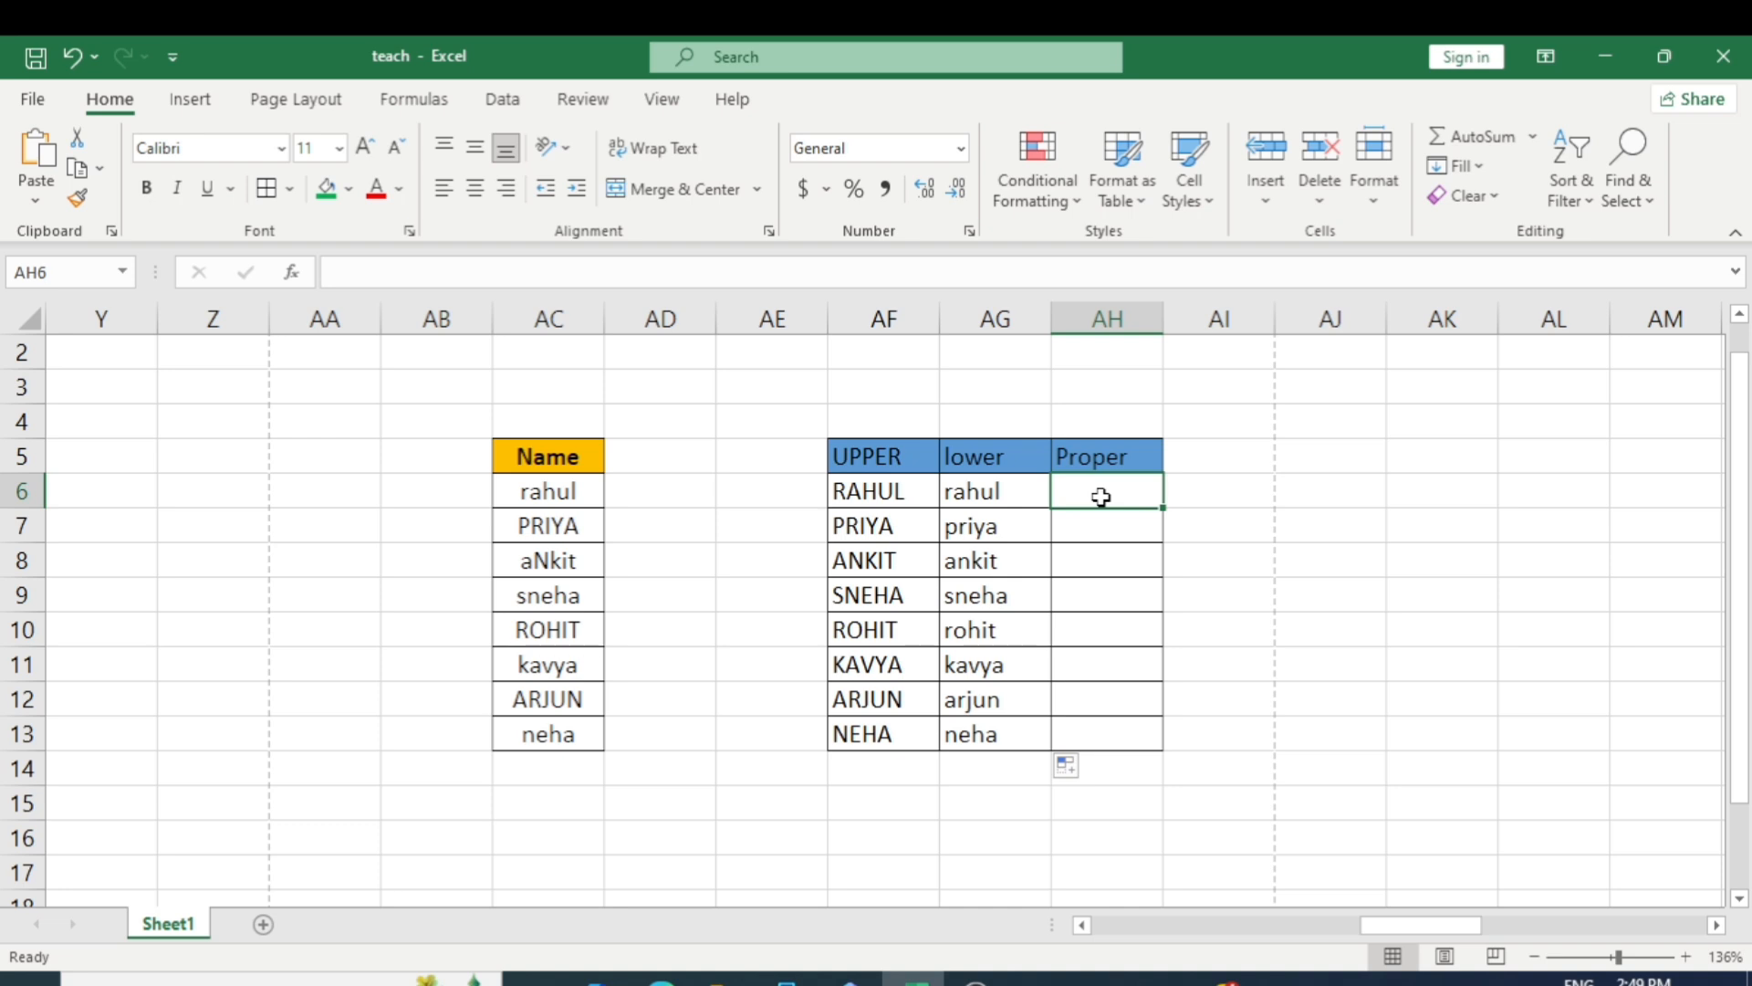
{"action": "type", "text": "="}
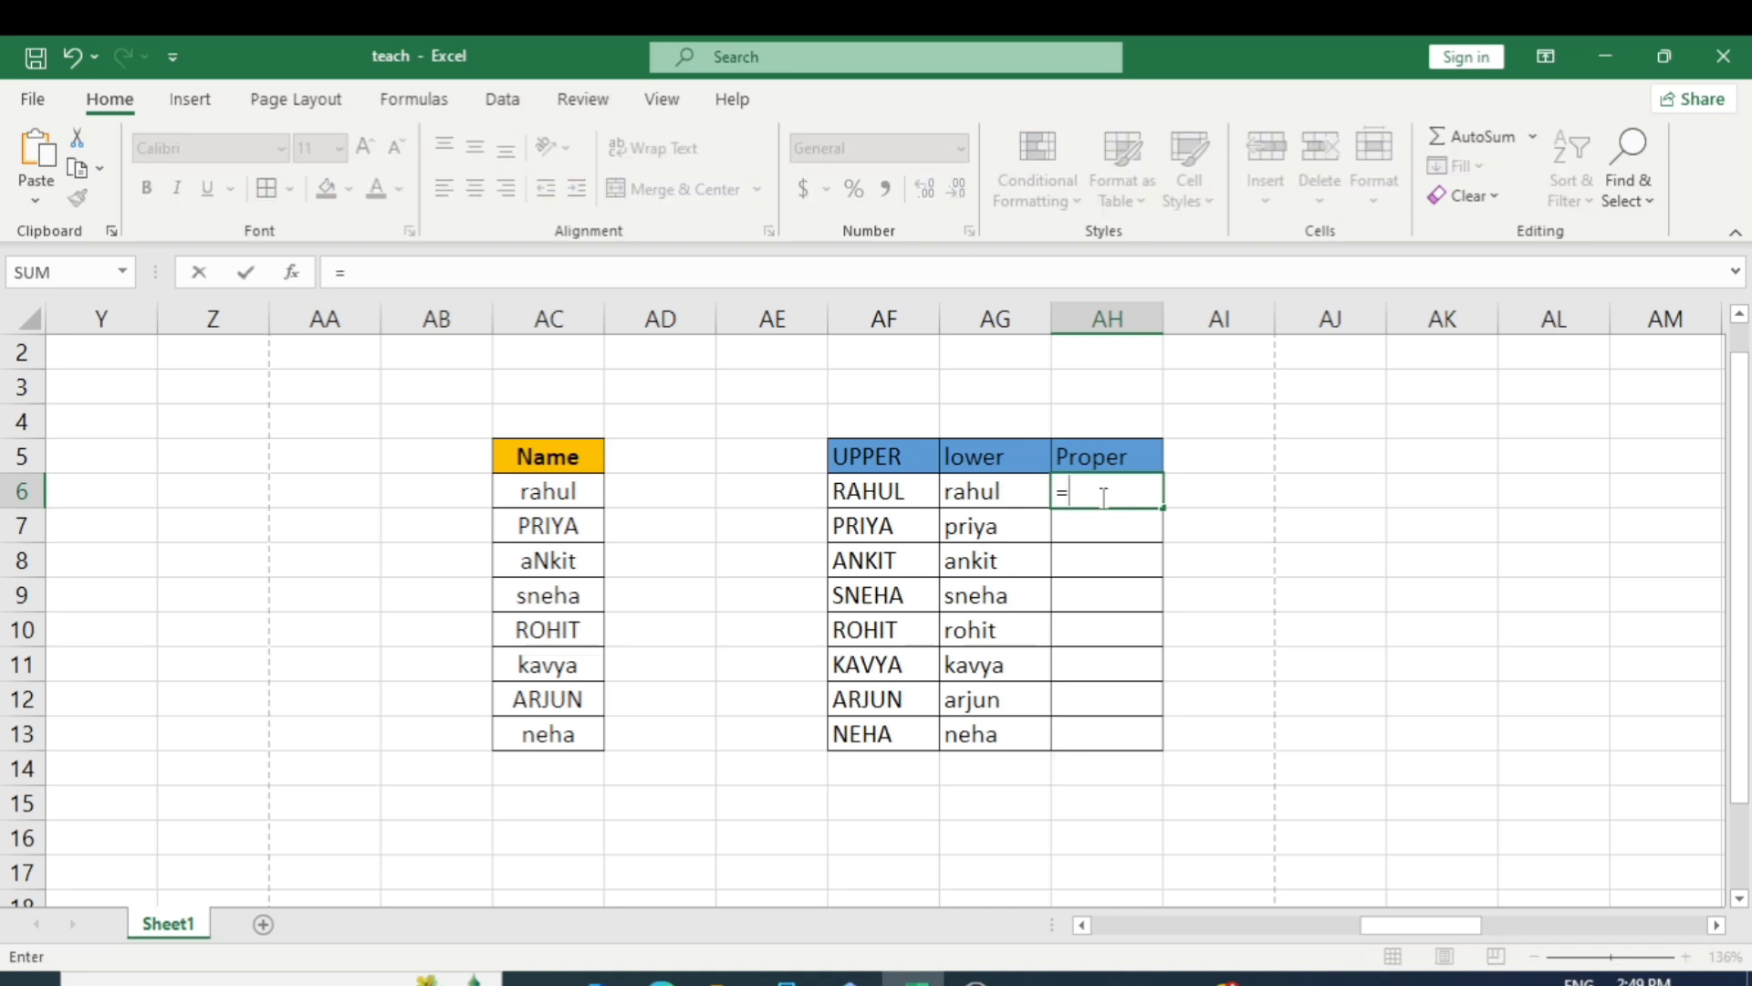
{"action": "type", "text": "proper"}
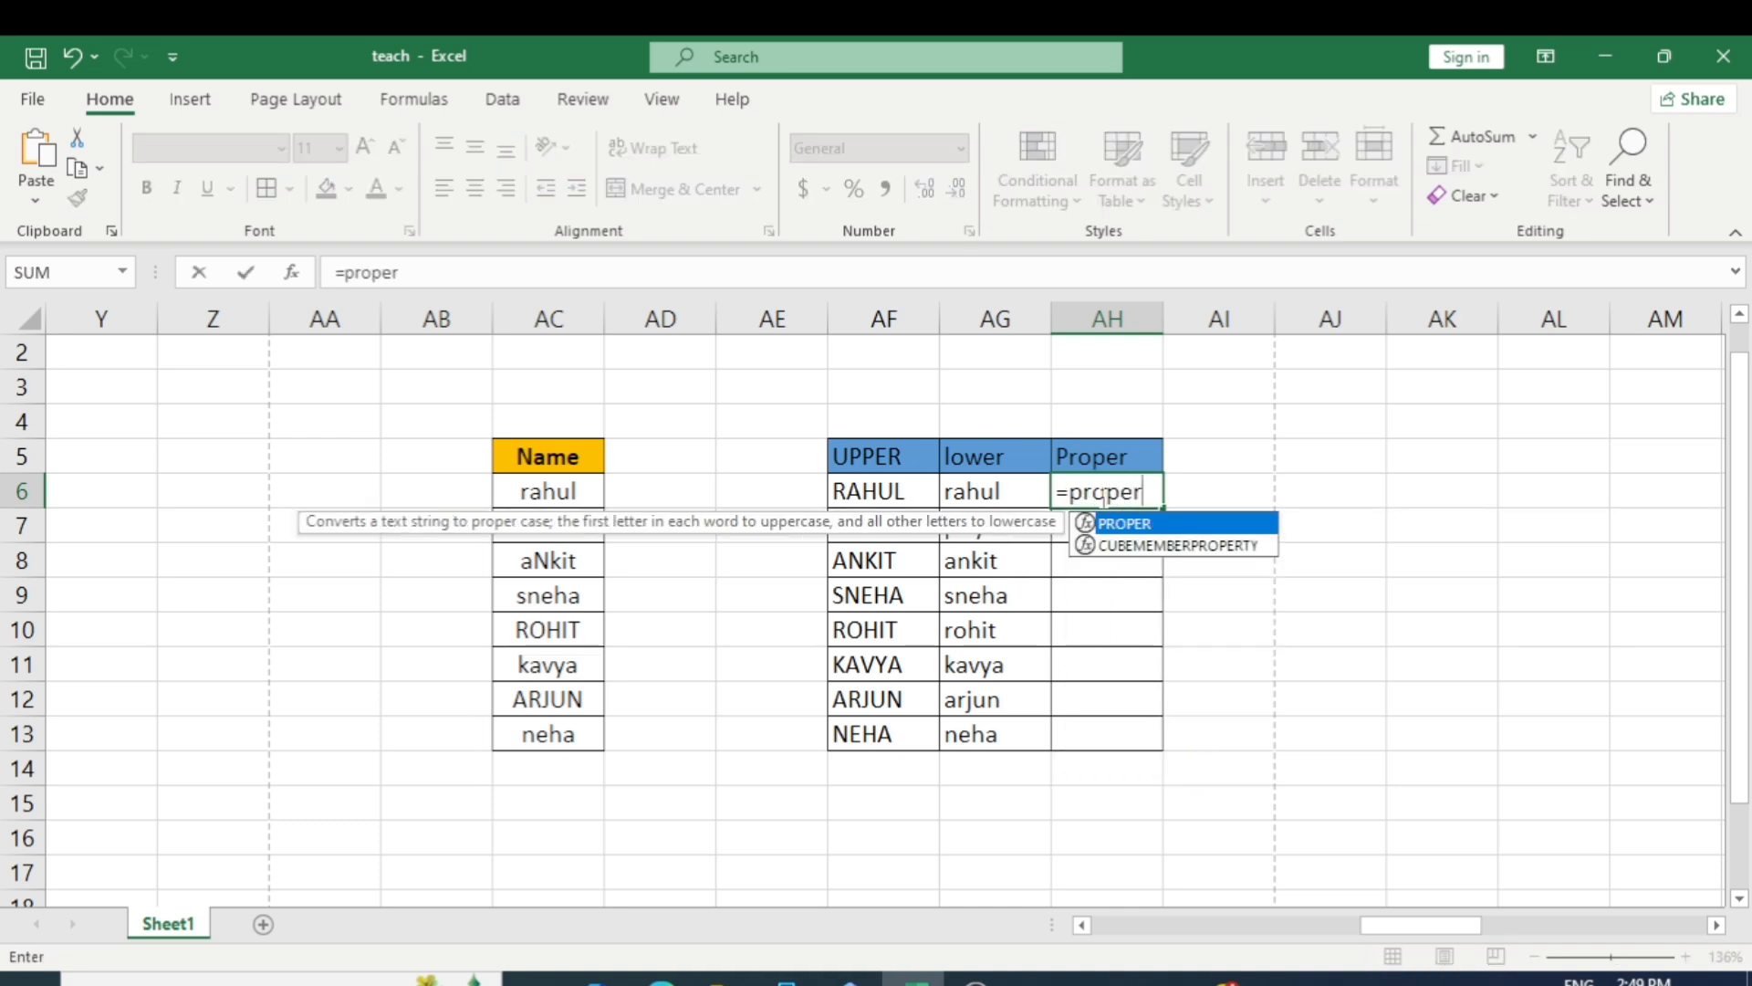
{"action": "key", "text": "Tab"}
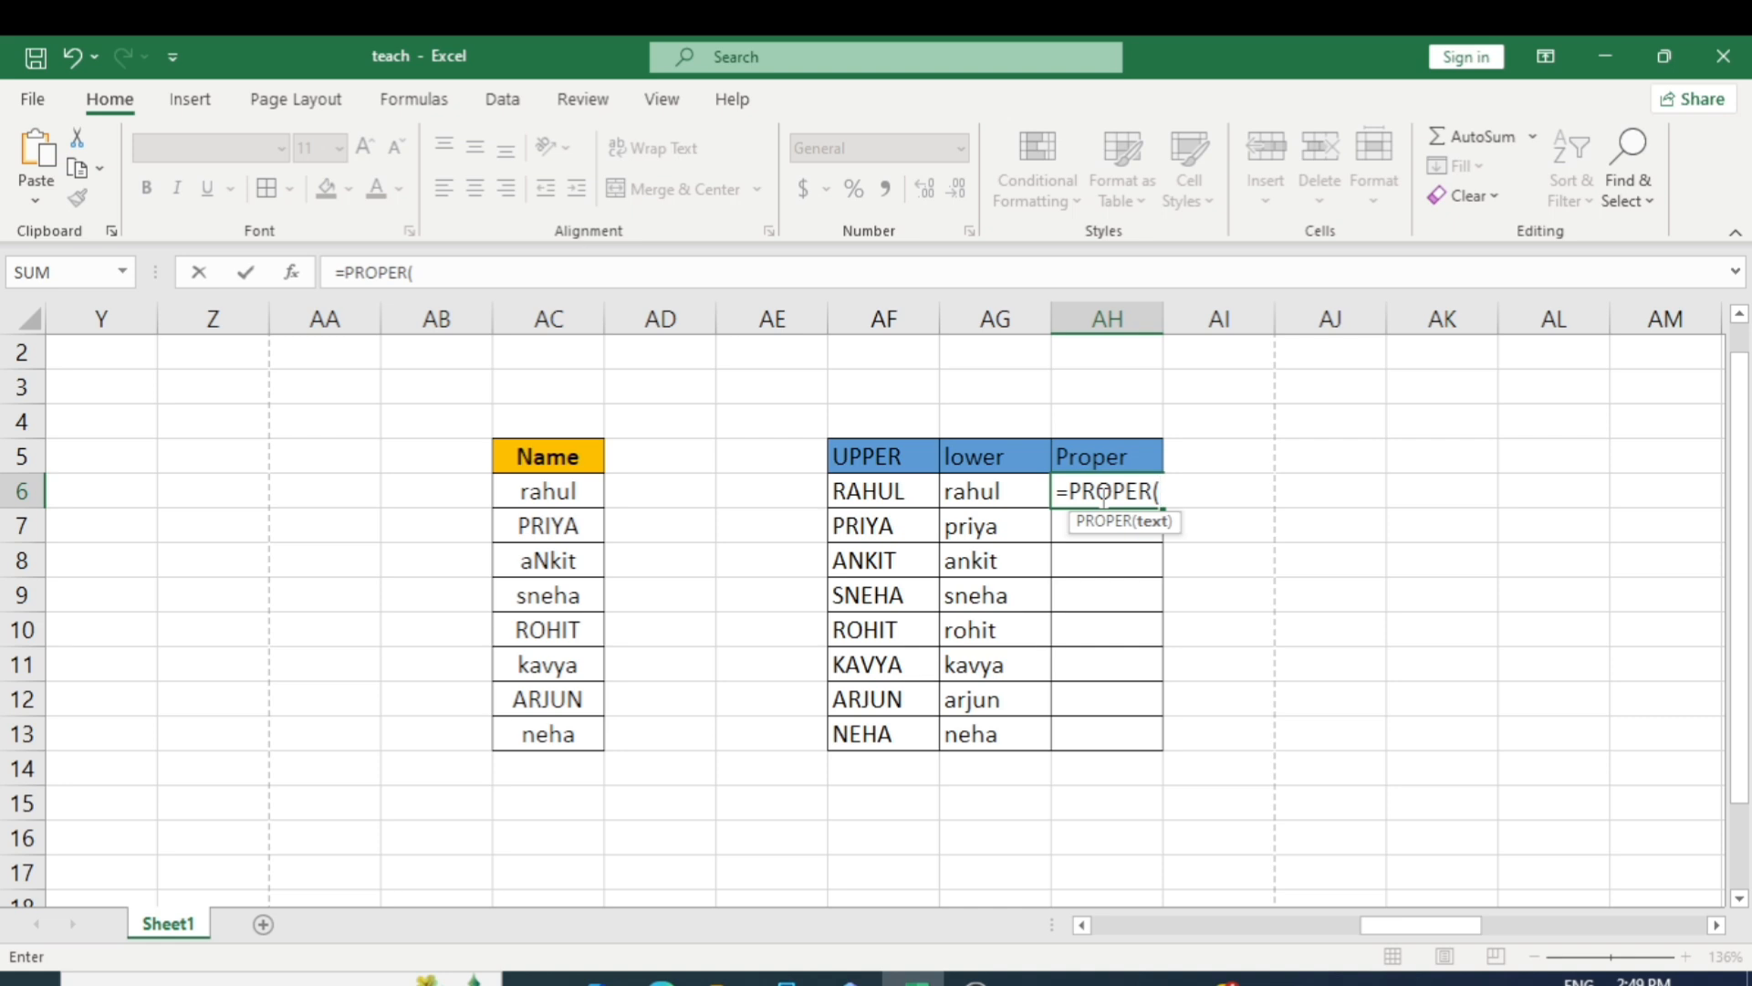
{"action": "left_click", "coordinate": [529, 495]}
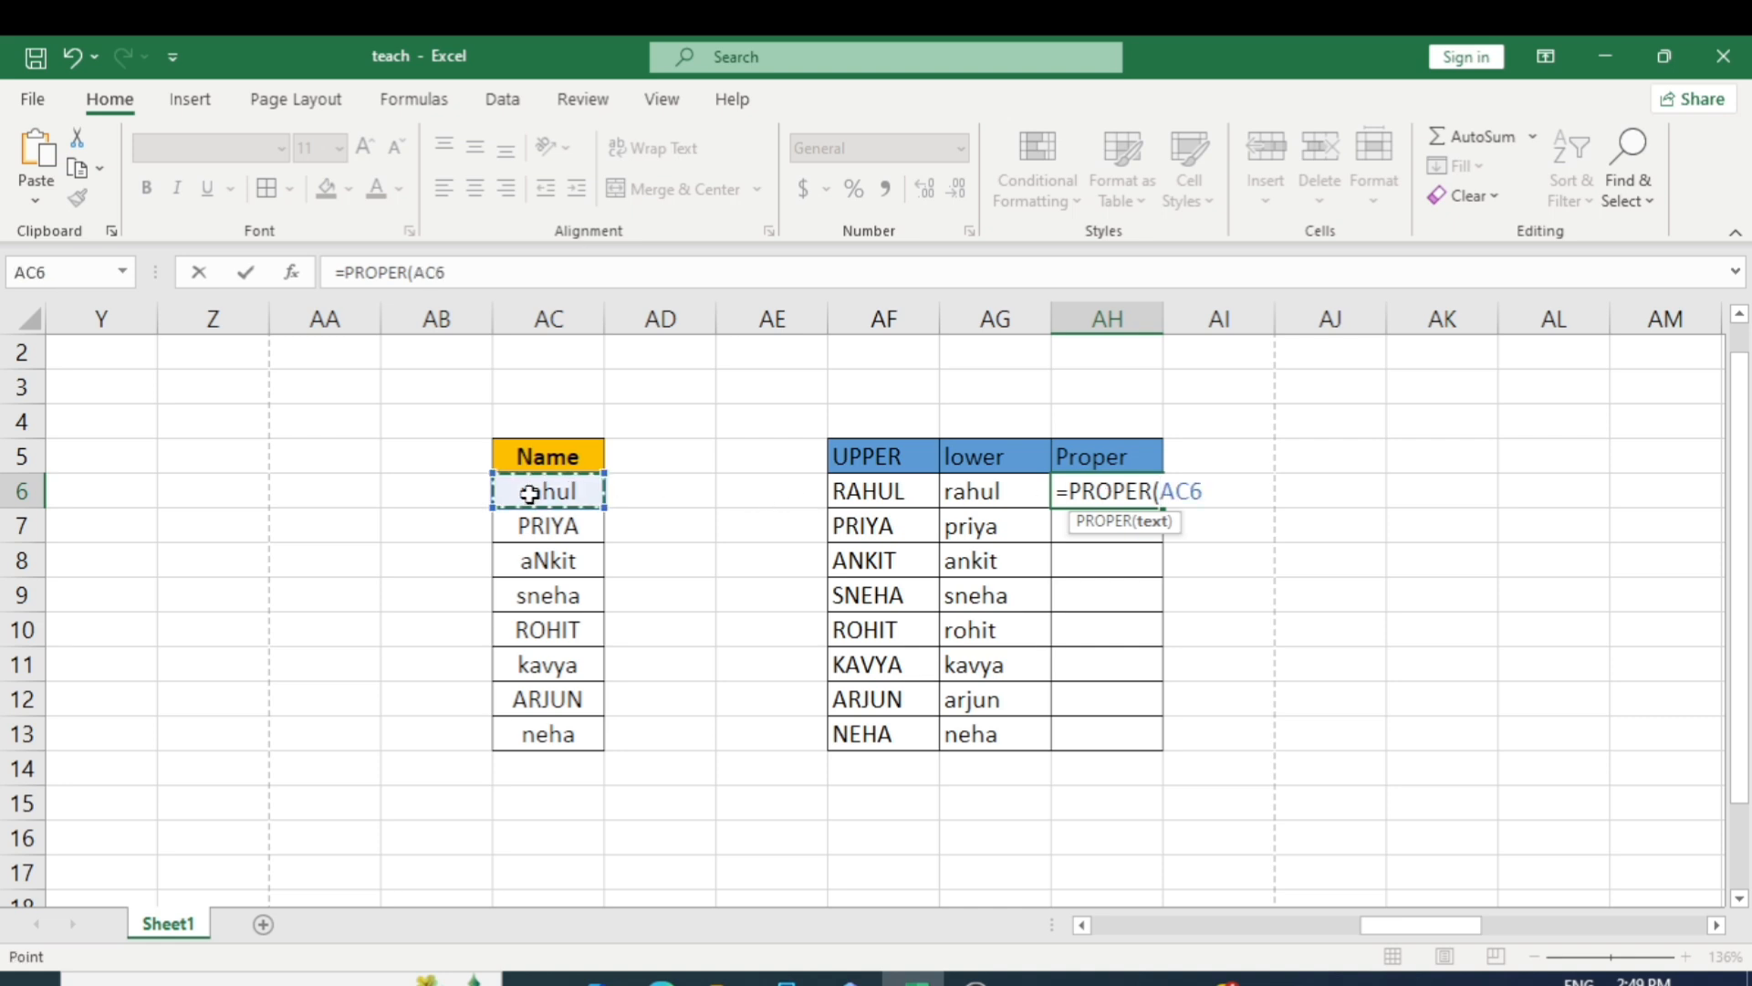
{"action": "type", "text": "("}
{"action": "key", "text": "BackSpace"}
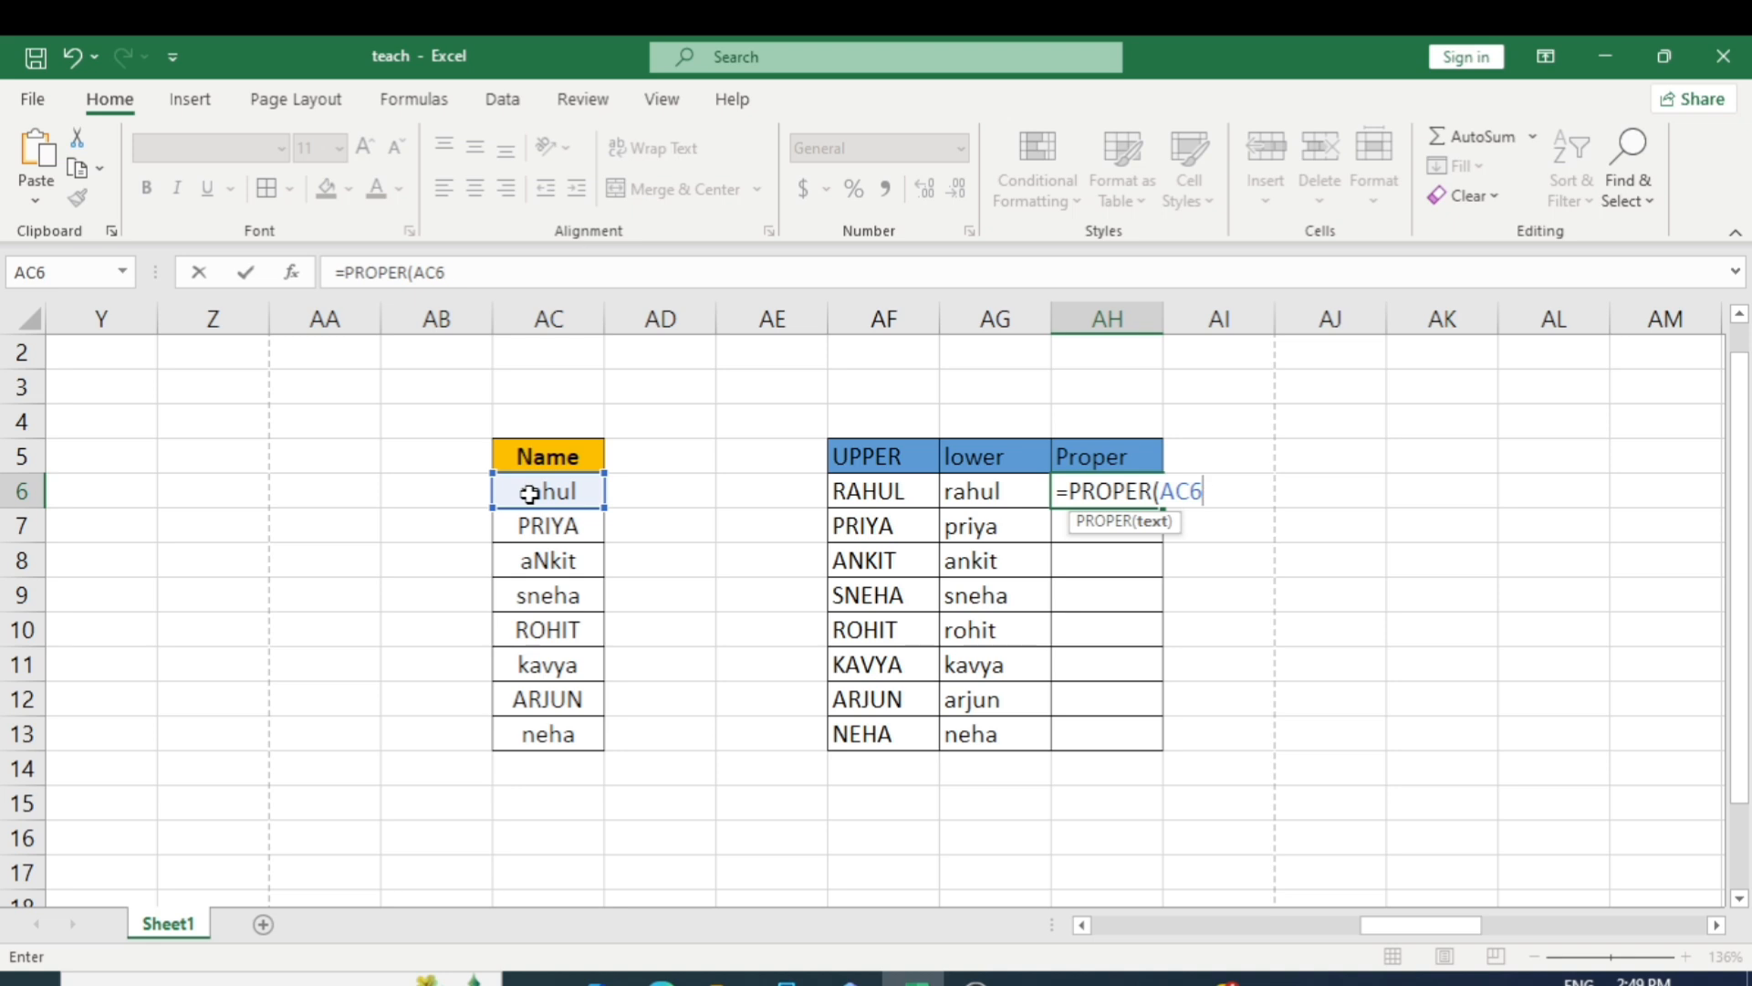
{"action": "type", "text": ")"}
{"action": "key", "text": "Return"}
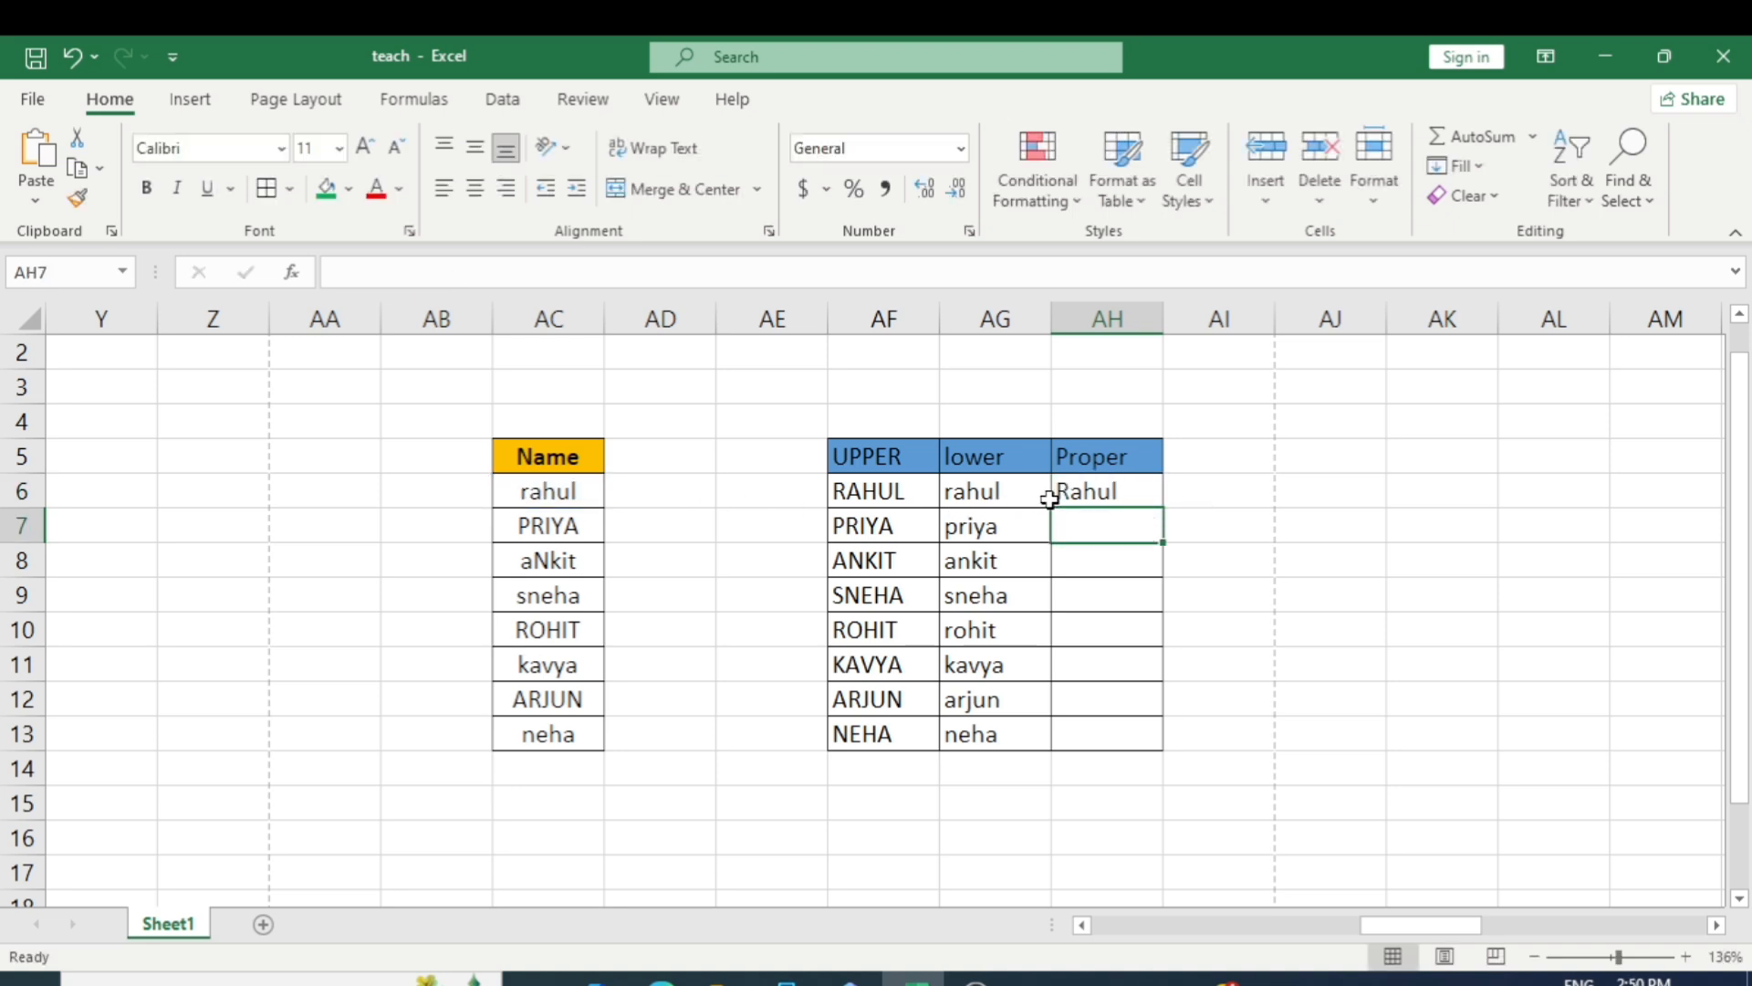
- Copy the PROPER formula from AH6 down the Proper column through AH13
{"action": "left_click", "coordinate": [1111, 494]}
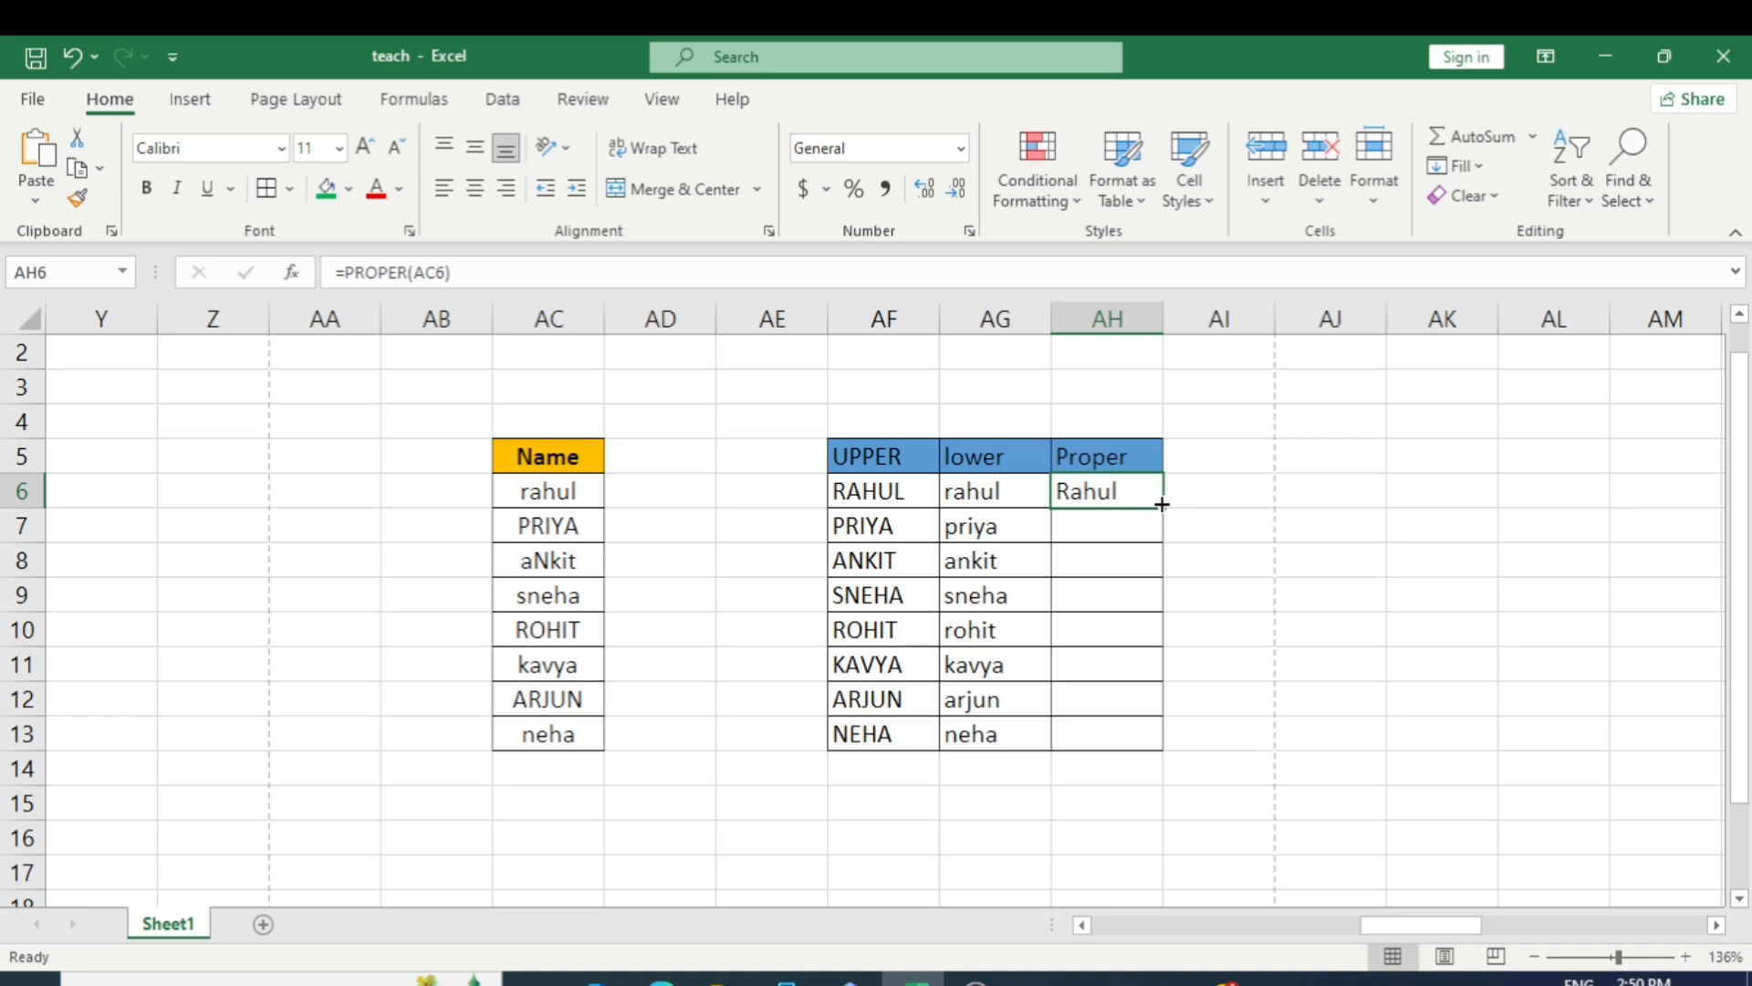
{"action": "left_click_drag", "start_coordinate": [1163, 507], "coordinate": [1166, 742]}
{"action": "left_click", "coordinate": [1296, 700]}
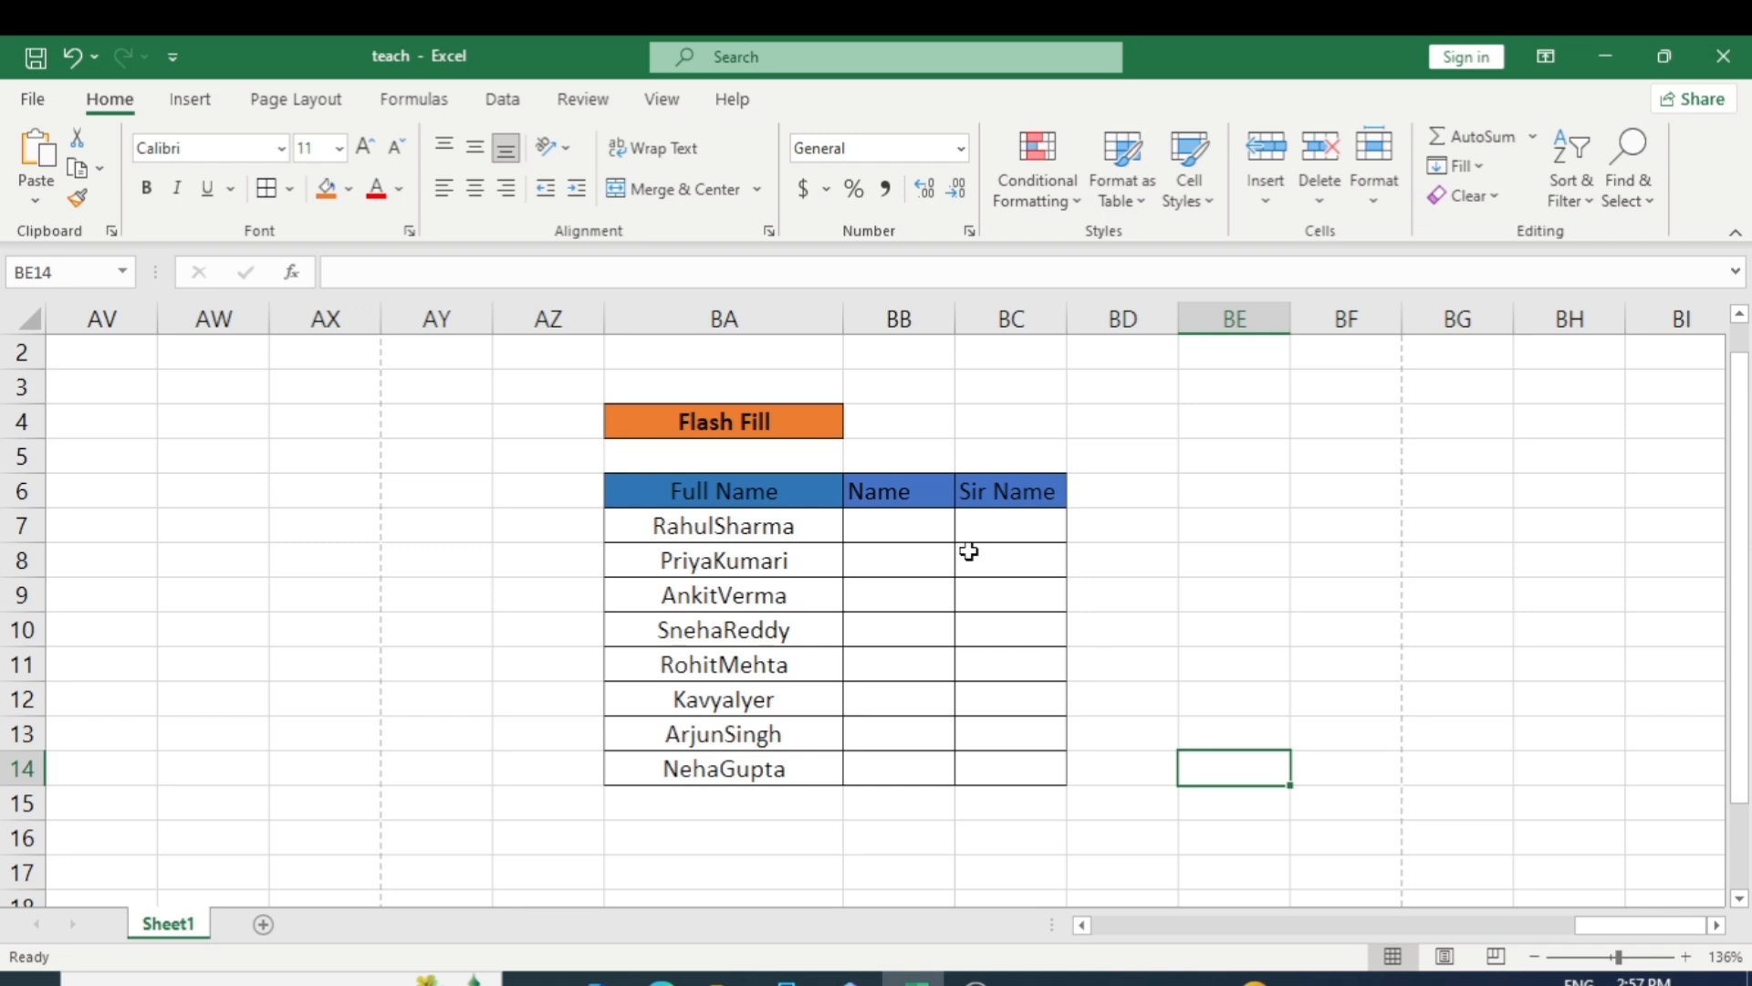
- Enter the first name from BA7 in Name cell BB7 and Flash Fill the rest of the Name column through BB14
{"action": "left_click", "coordinate": [901, 531]}
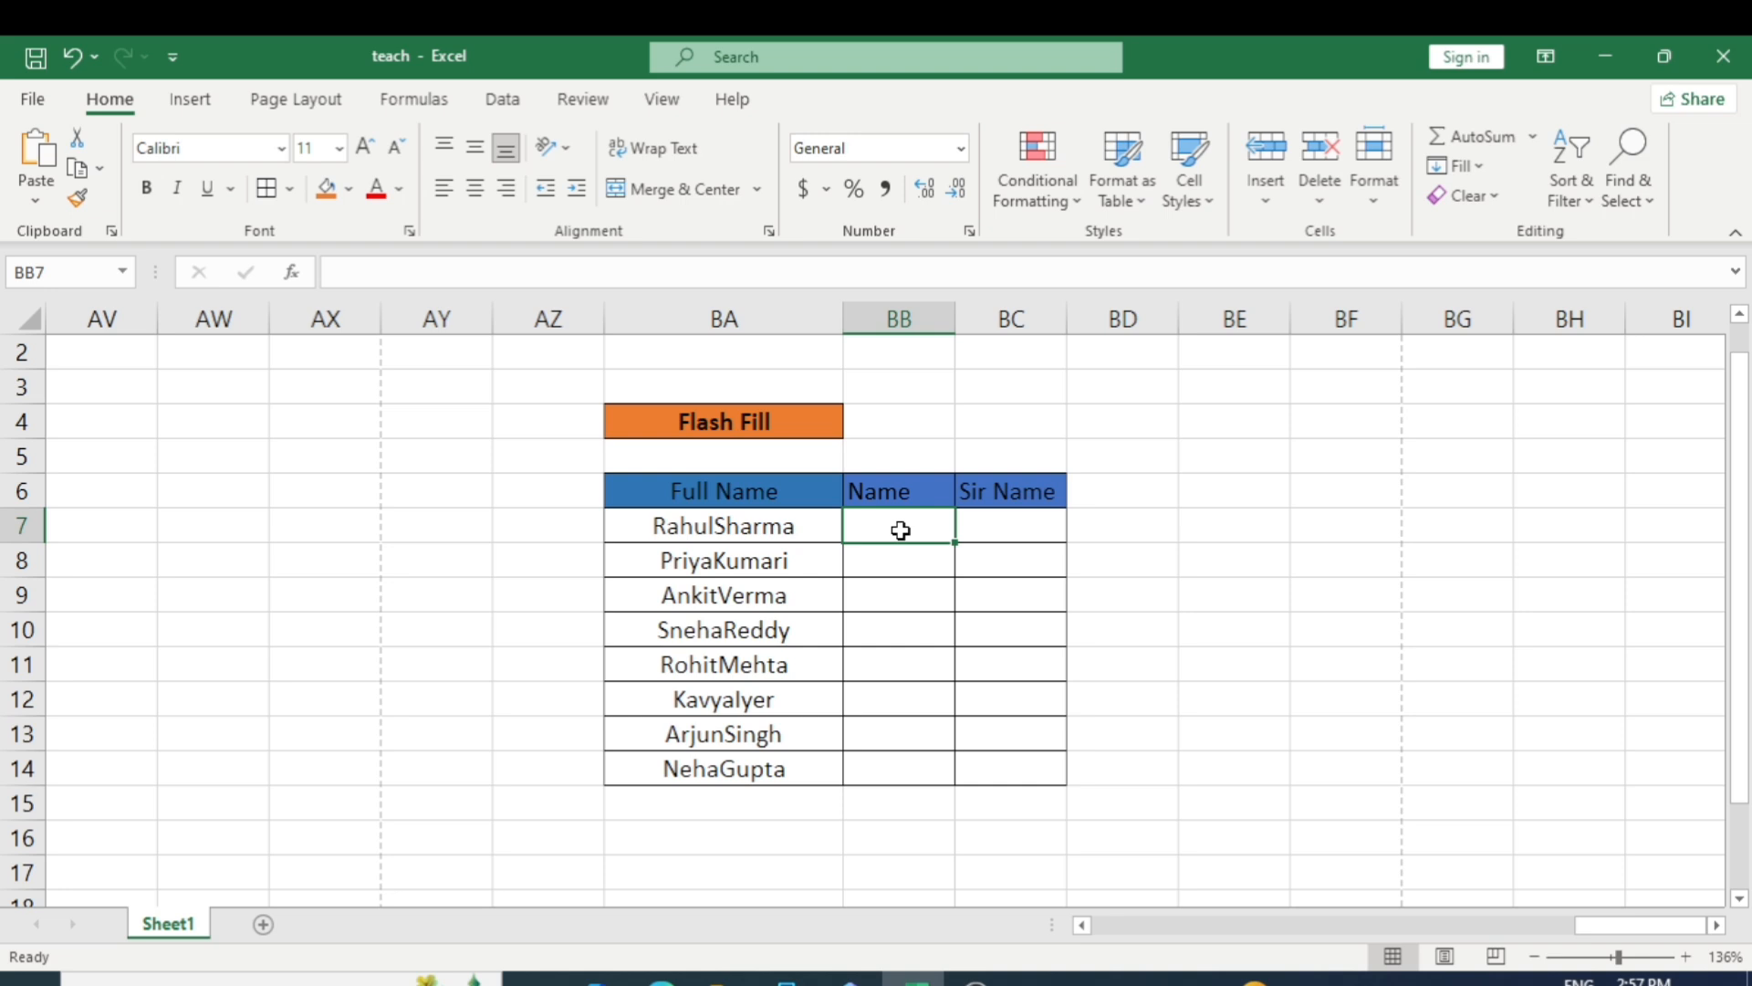
{"action": "type", "text": "Rah"}
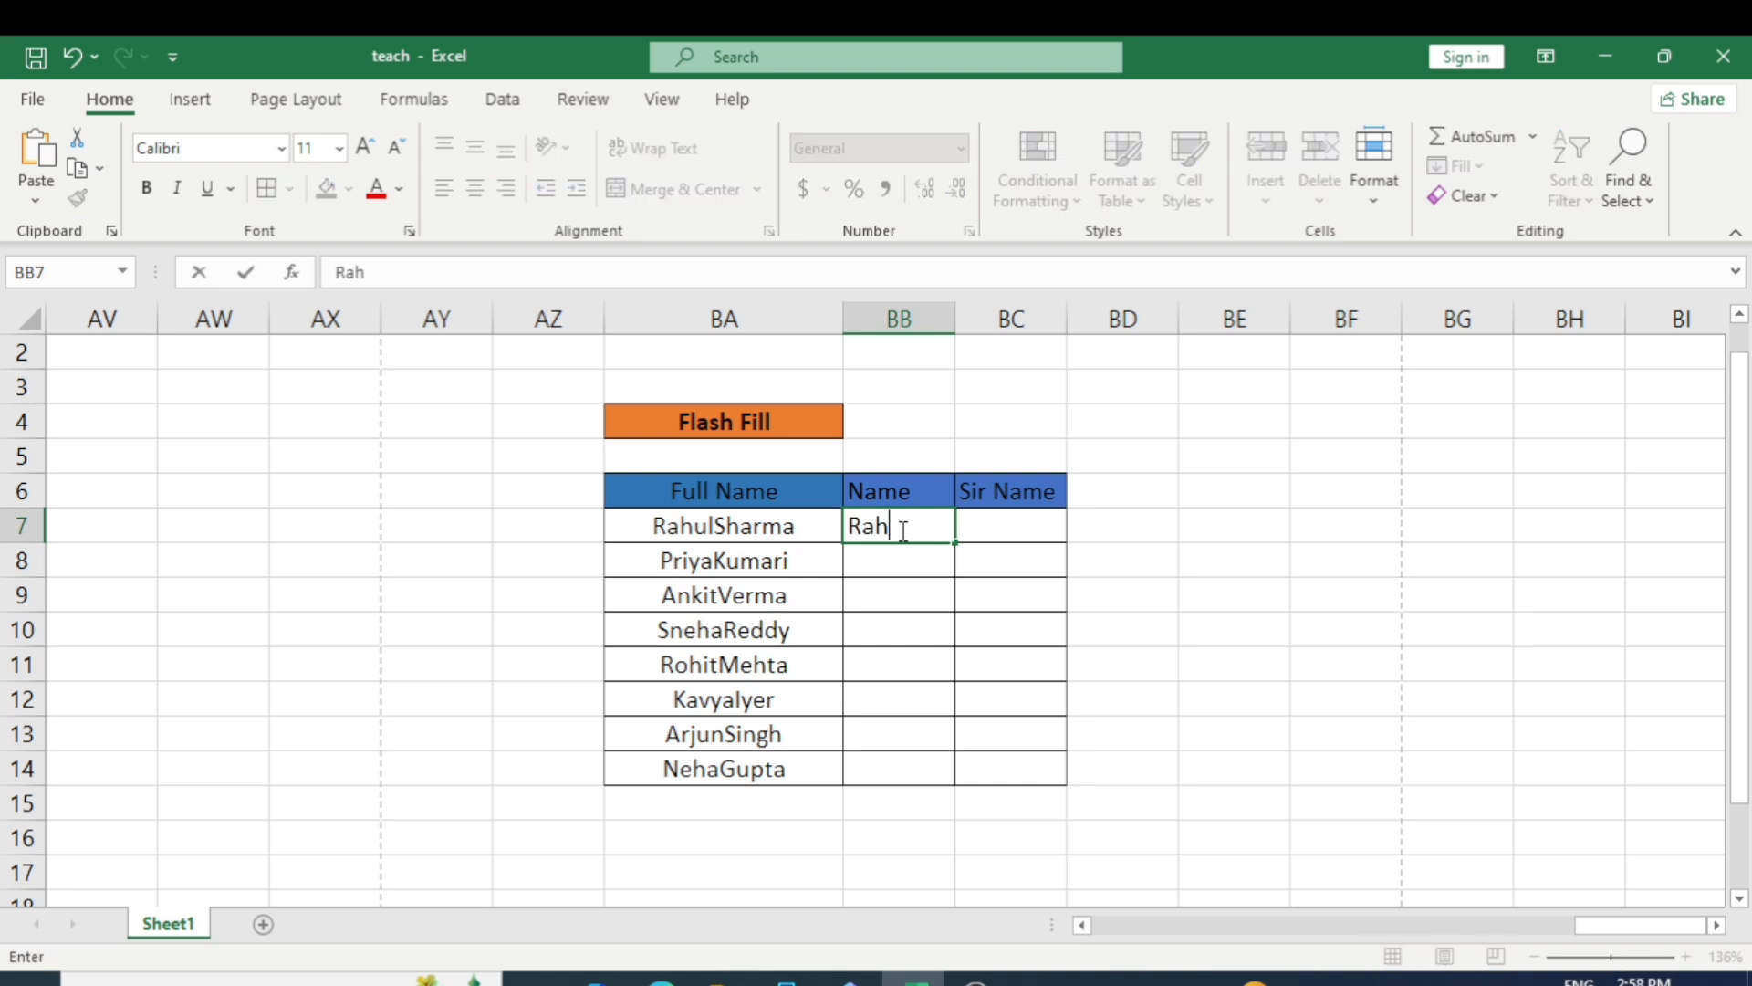
{"action": "type", "text": "ul"}
{"action": "key", "text": "Return"}
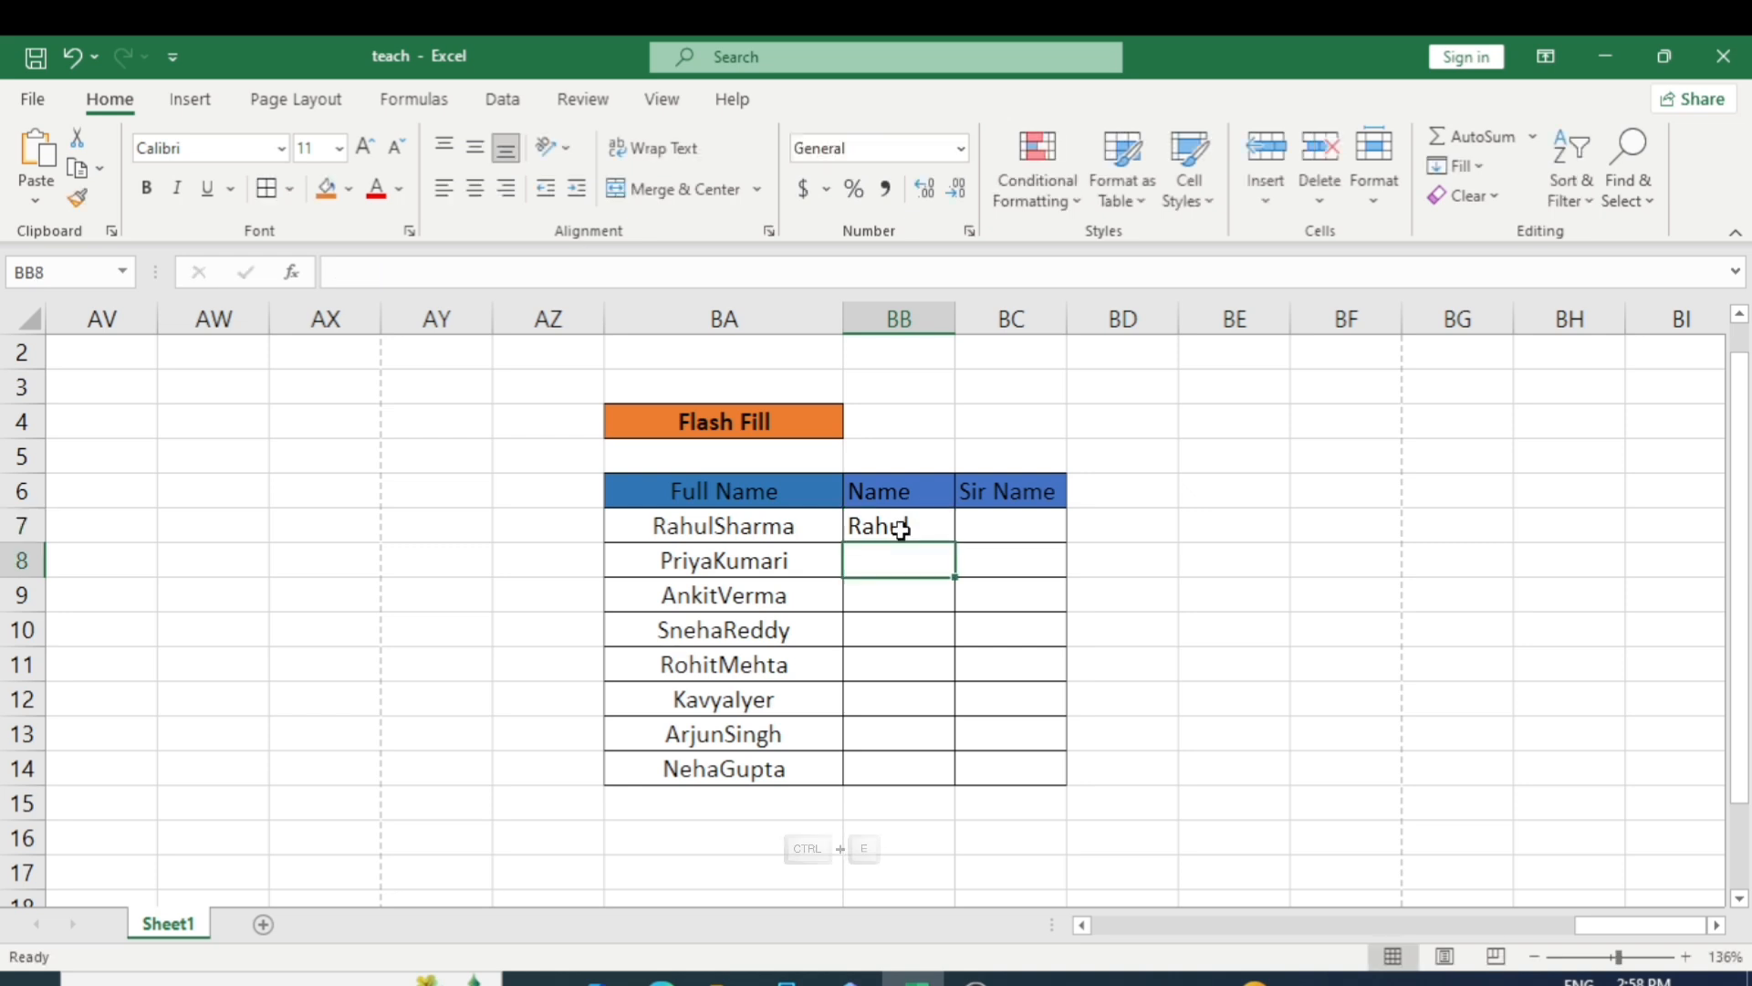
{"action": "key", "text": "ctrl+e"}
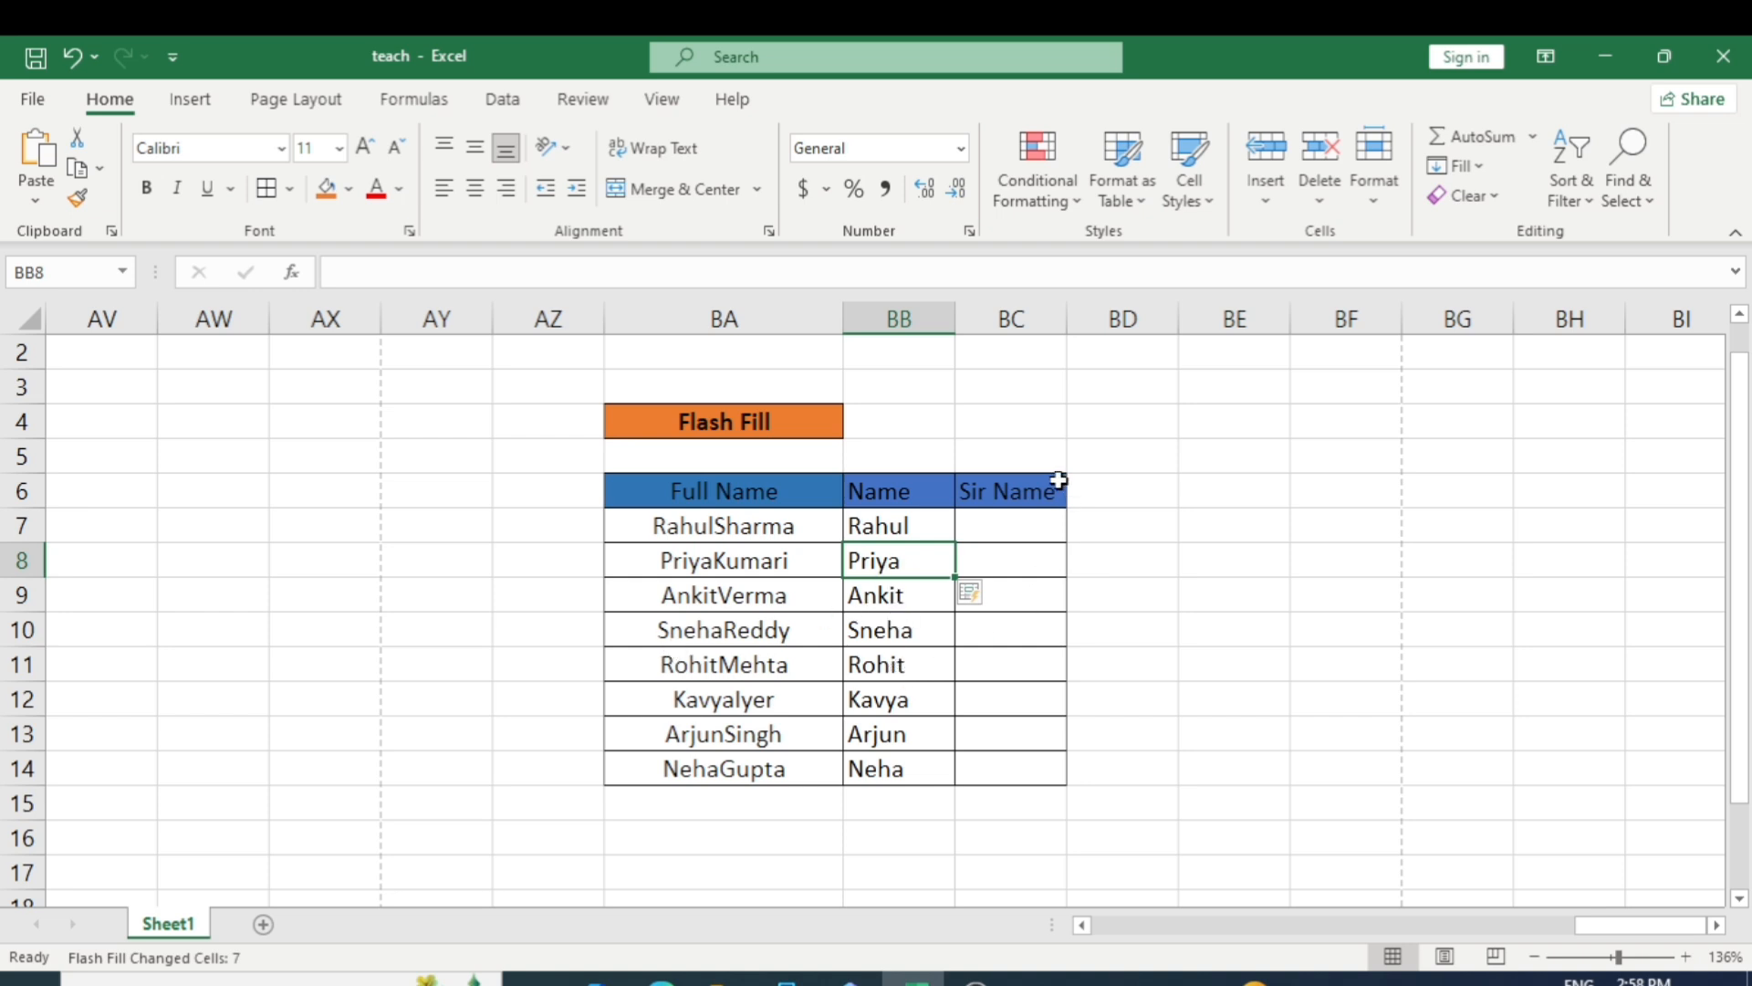
- Enter the surname from BA7 in Sir Name cell BC7 and Flash Fill the rest of the Sir Name column through BC14
{"action": "left_click", "coordinate": [1015, 528]}
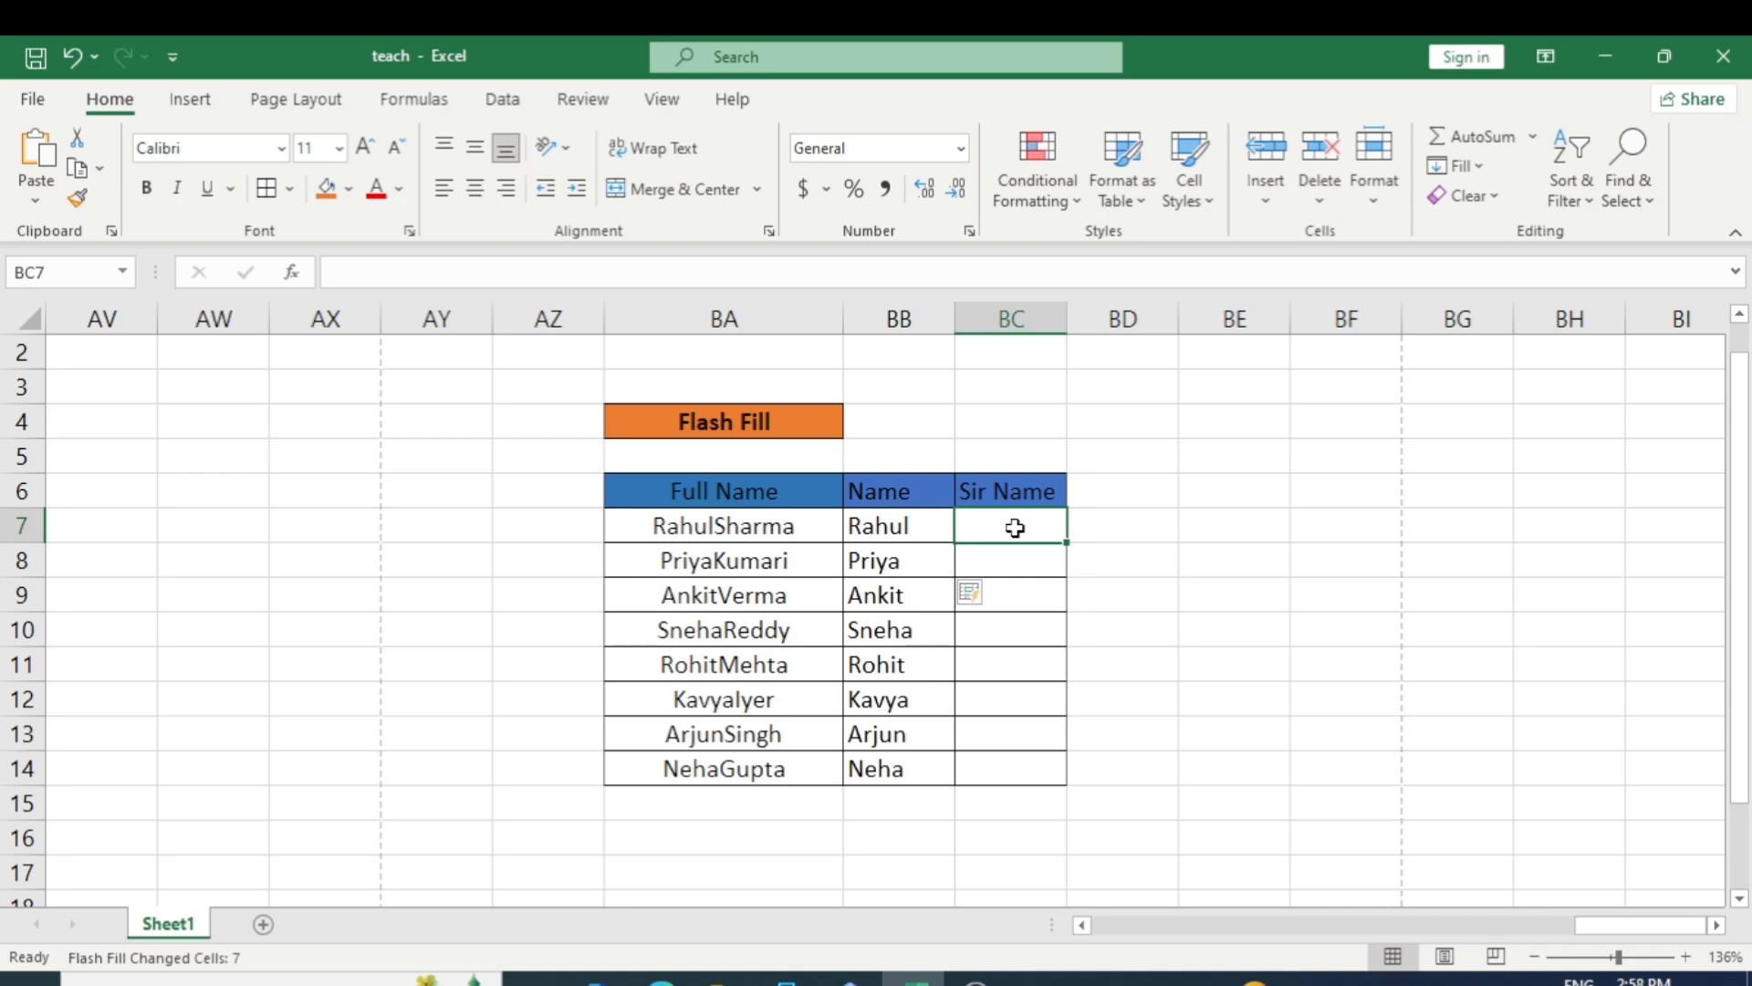
{"action": "type", "text": "Sha"}
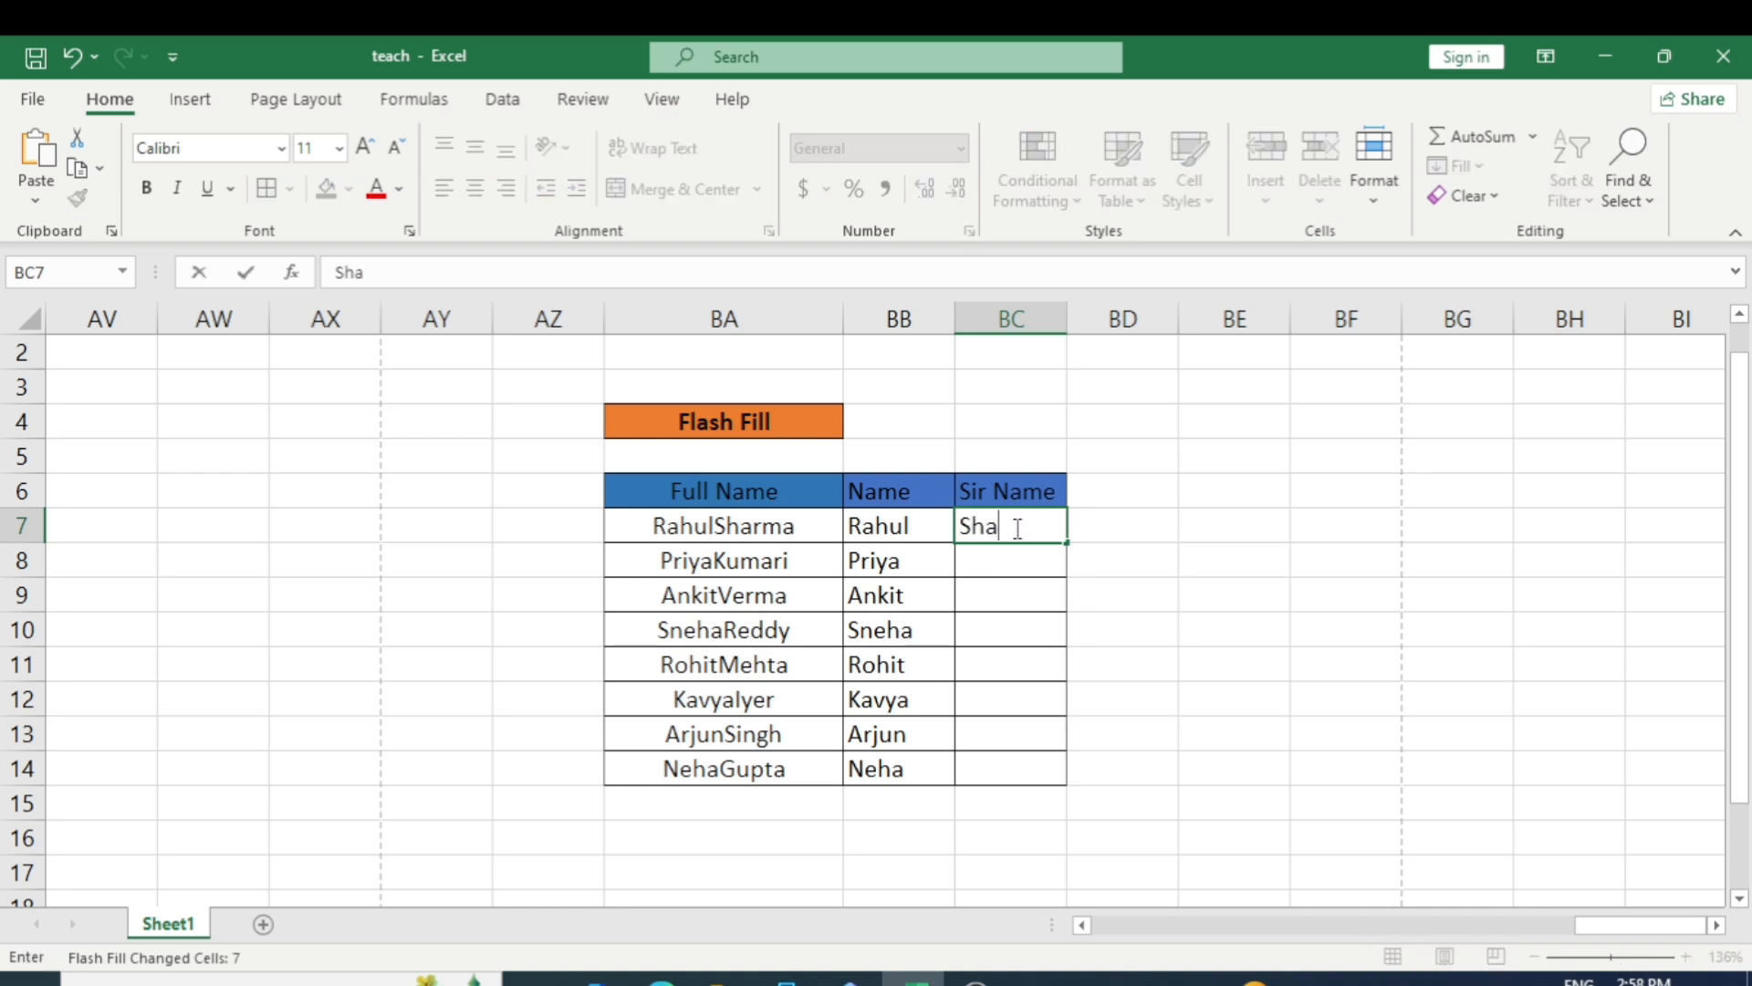
{"action": "type", "text": "rma"}
{"action": "key", "text": "Return"}
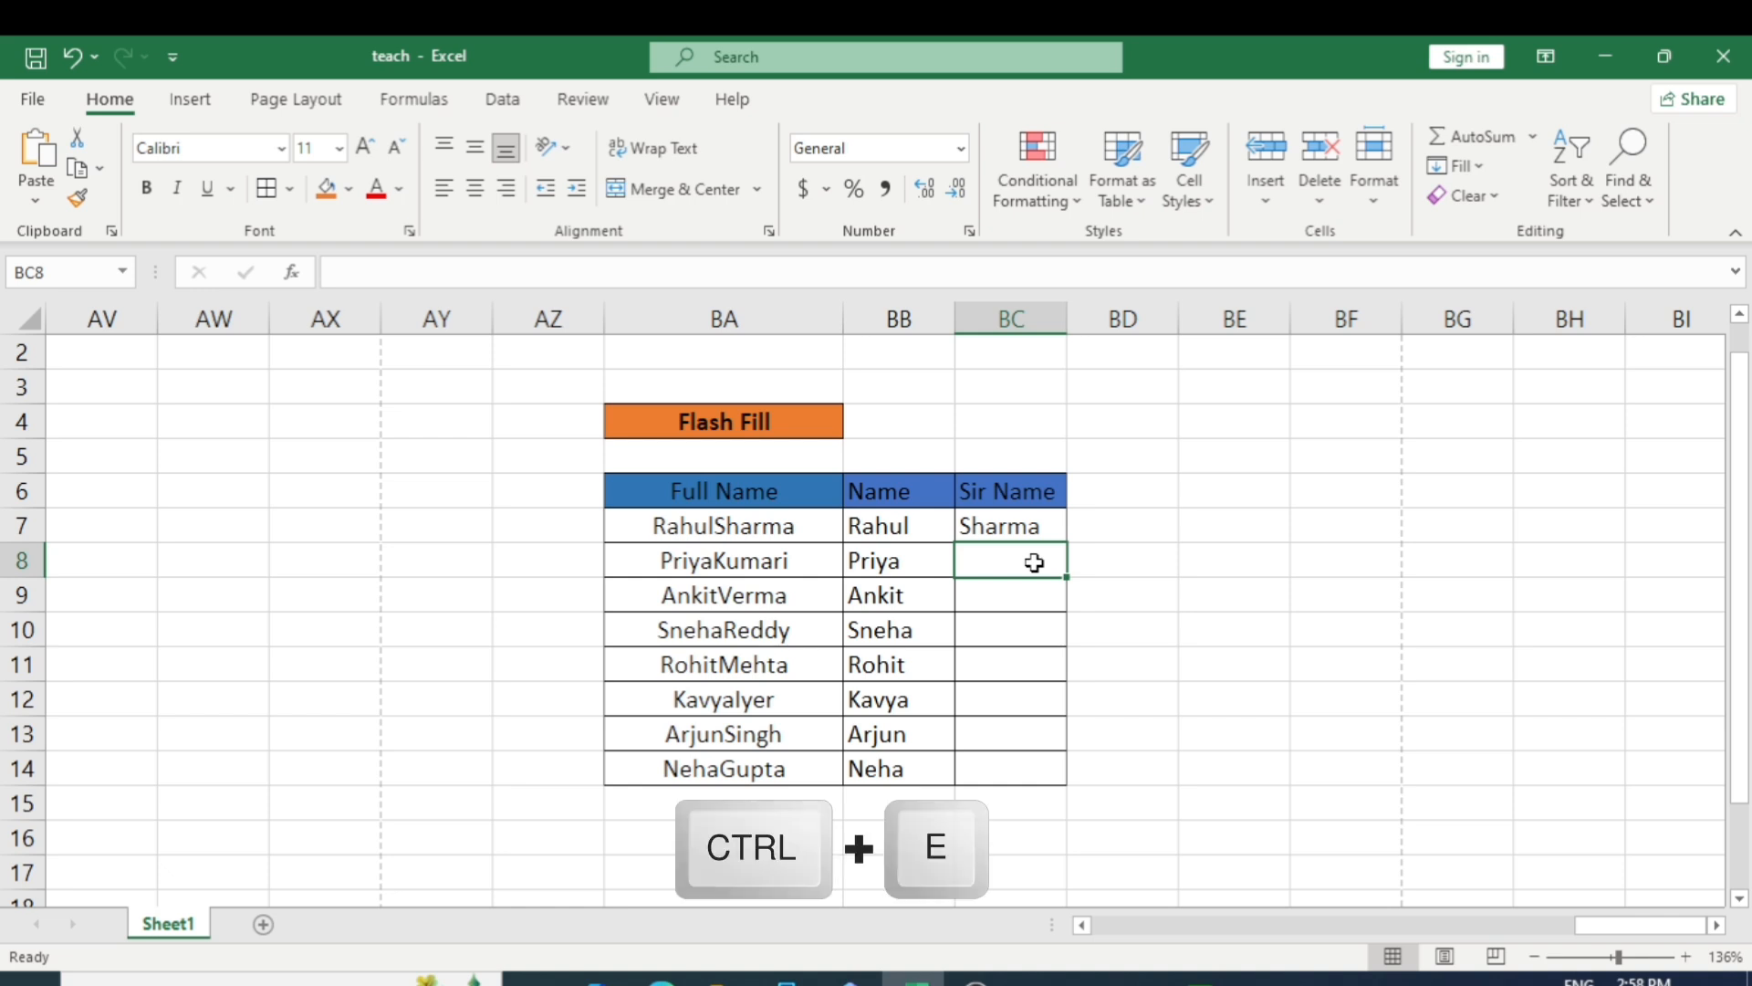
{"action": "key", "text": "ctrl+e"}
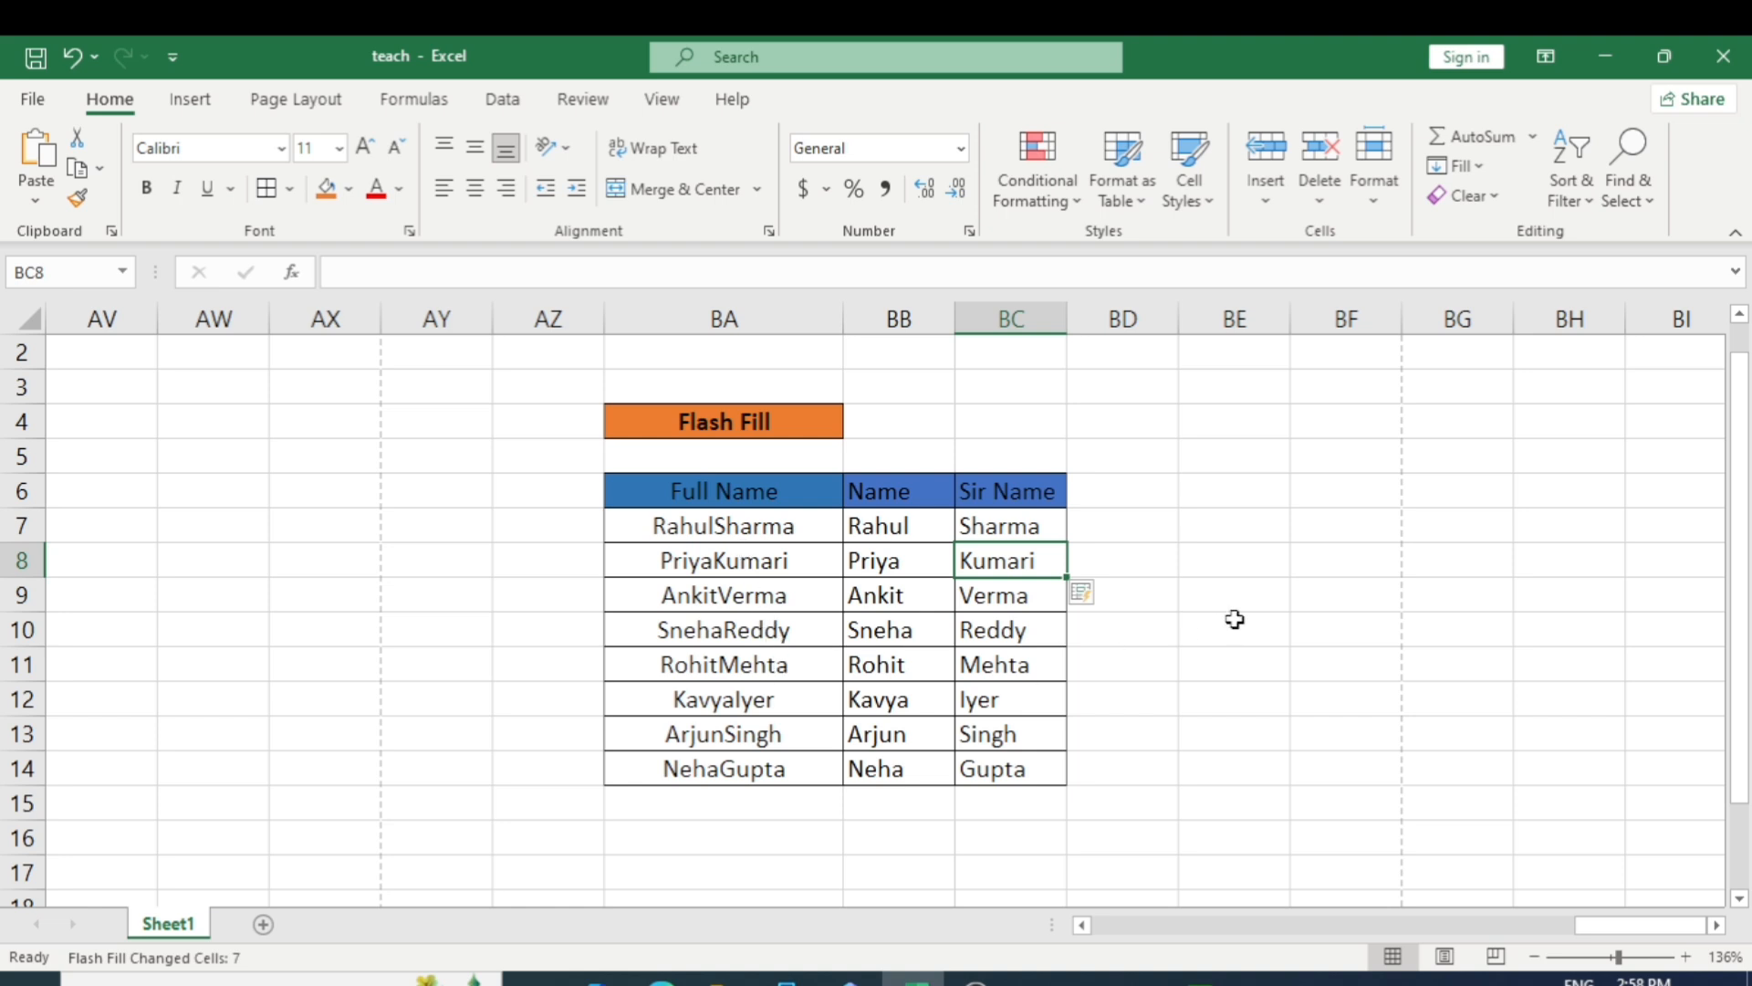
{"action": "left_click", "coordinate": [1118, 531]}
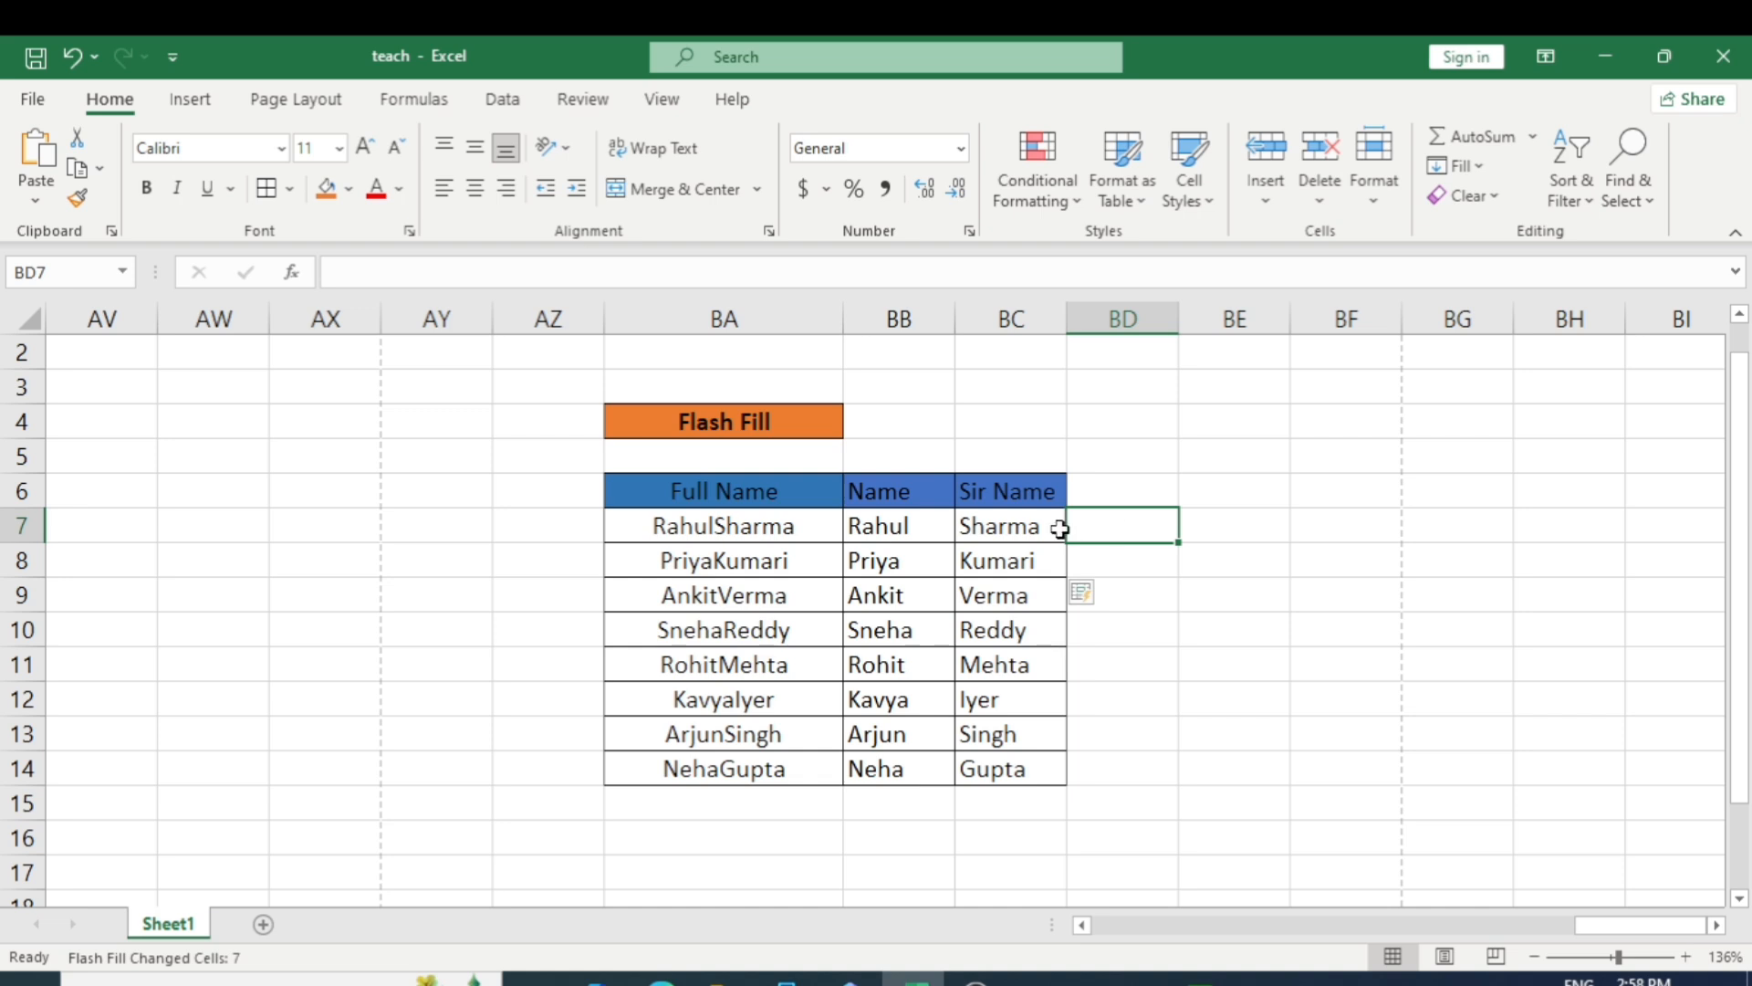
- Clear all the surnames from the Sir Name column, cells BC7 through BC14
{"action": "left_click_drag", "start_coordinate": [1024, 524], "coordinate": [1056, 772]}
{"action": "key", "text": "BackSpace"}
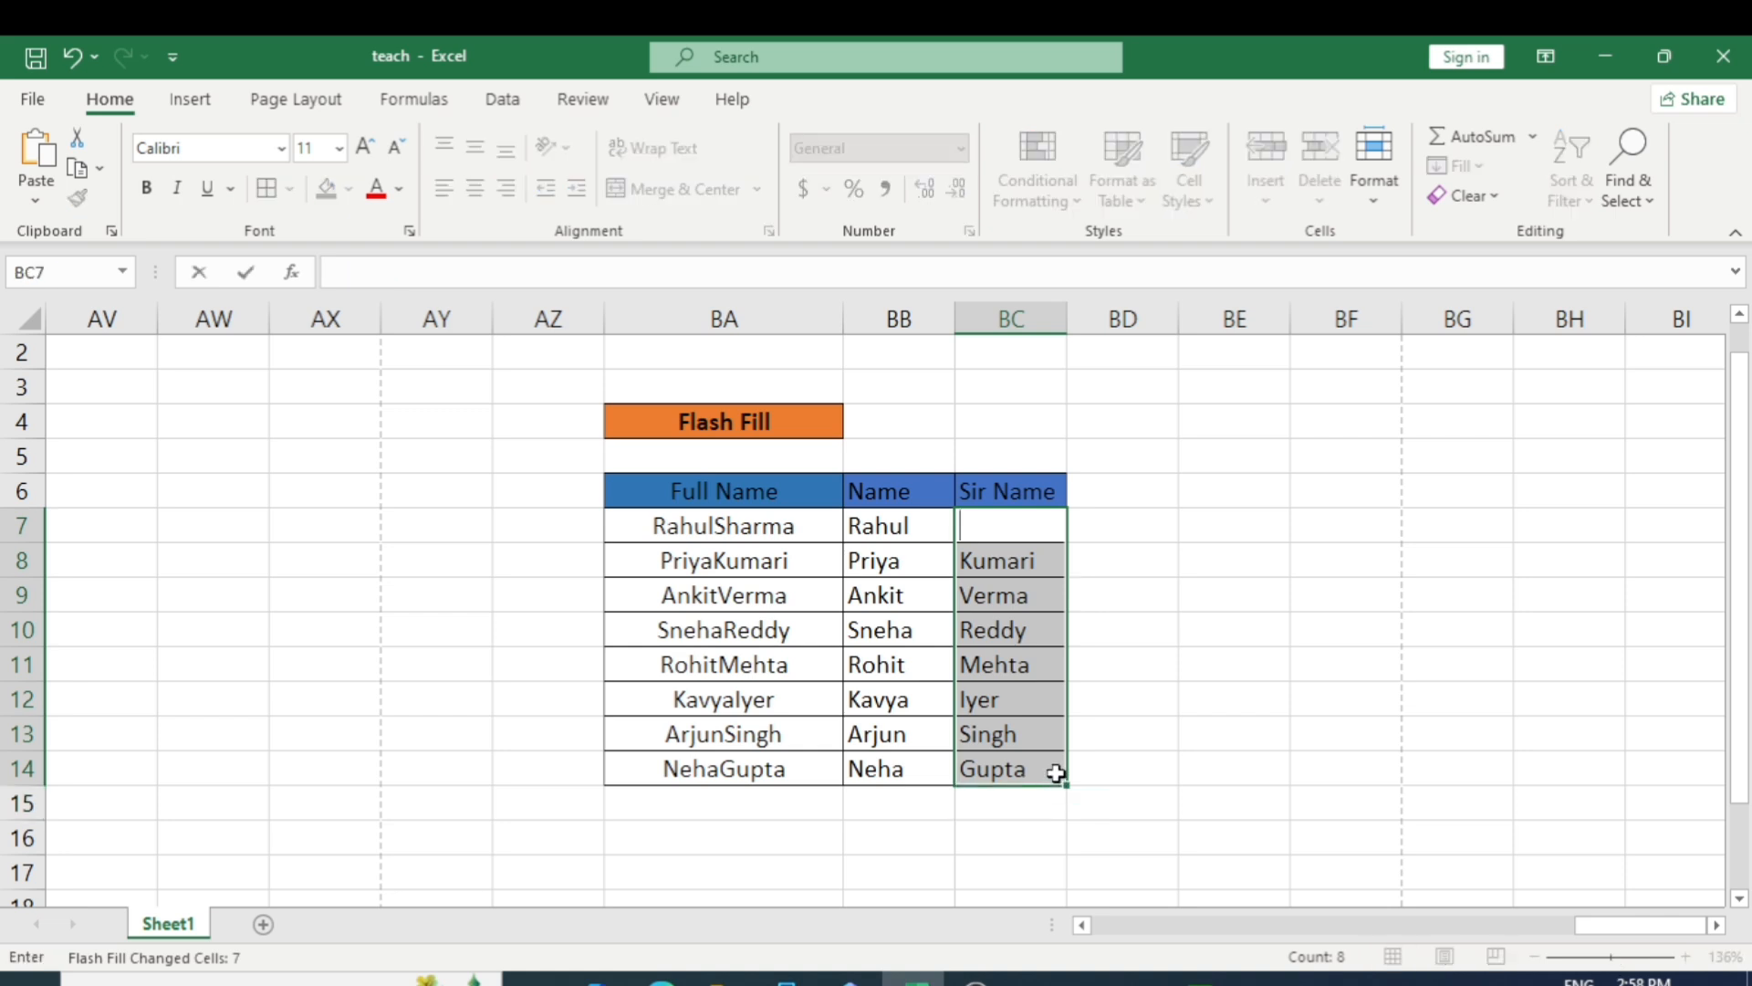
{"action": "left_click", "coordinate": [1204, 708]}
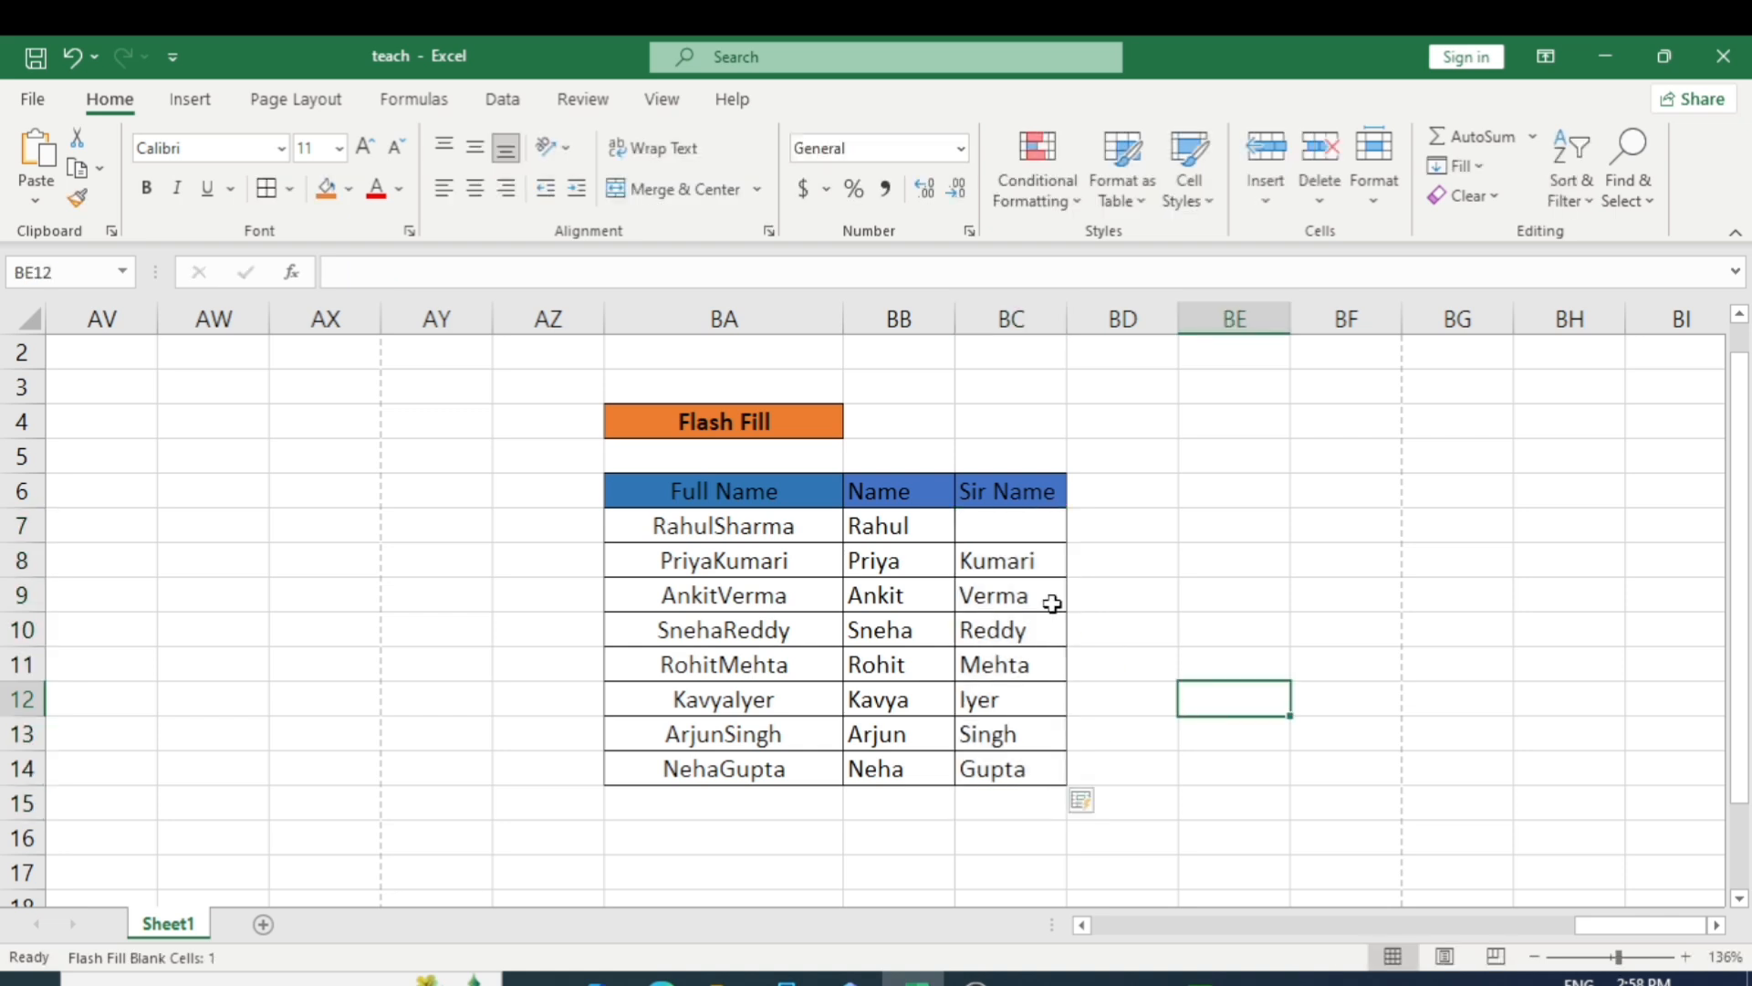
{"action": "left_click", "coordinate": [1016, 525]}
{"action": "left_click_drag", "start_coordinate": [1013, 577], "coordinate": [1014, 773]}
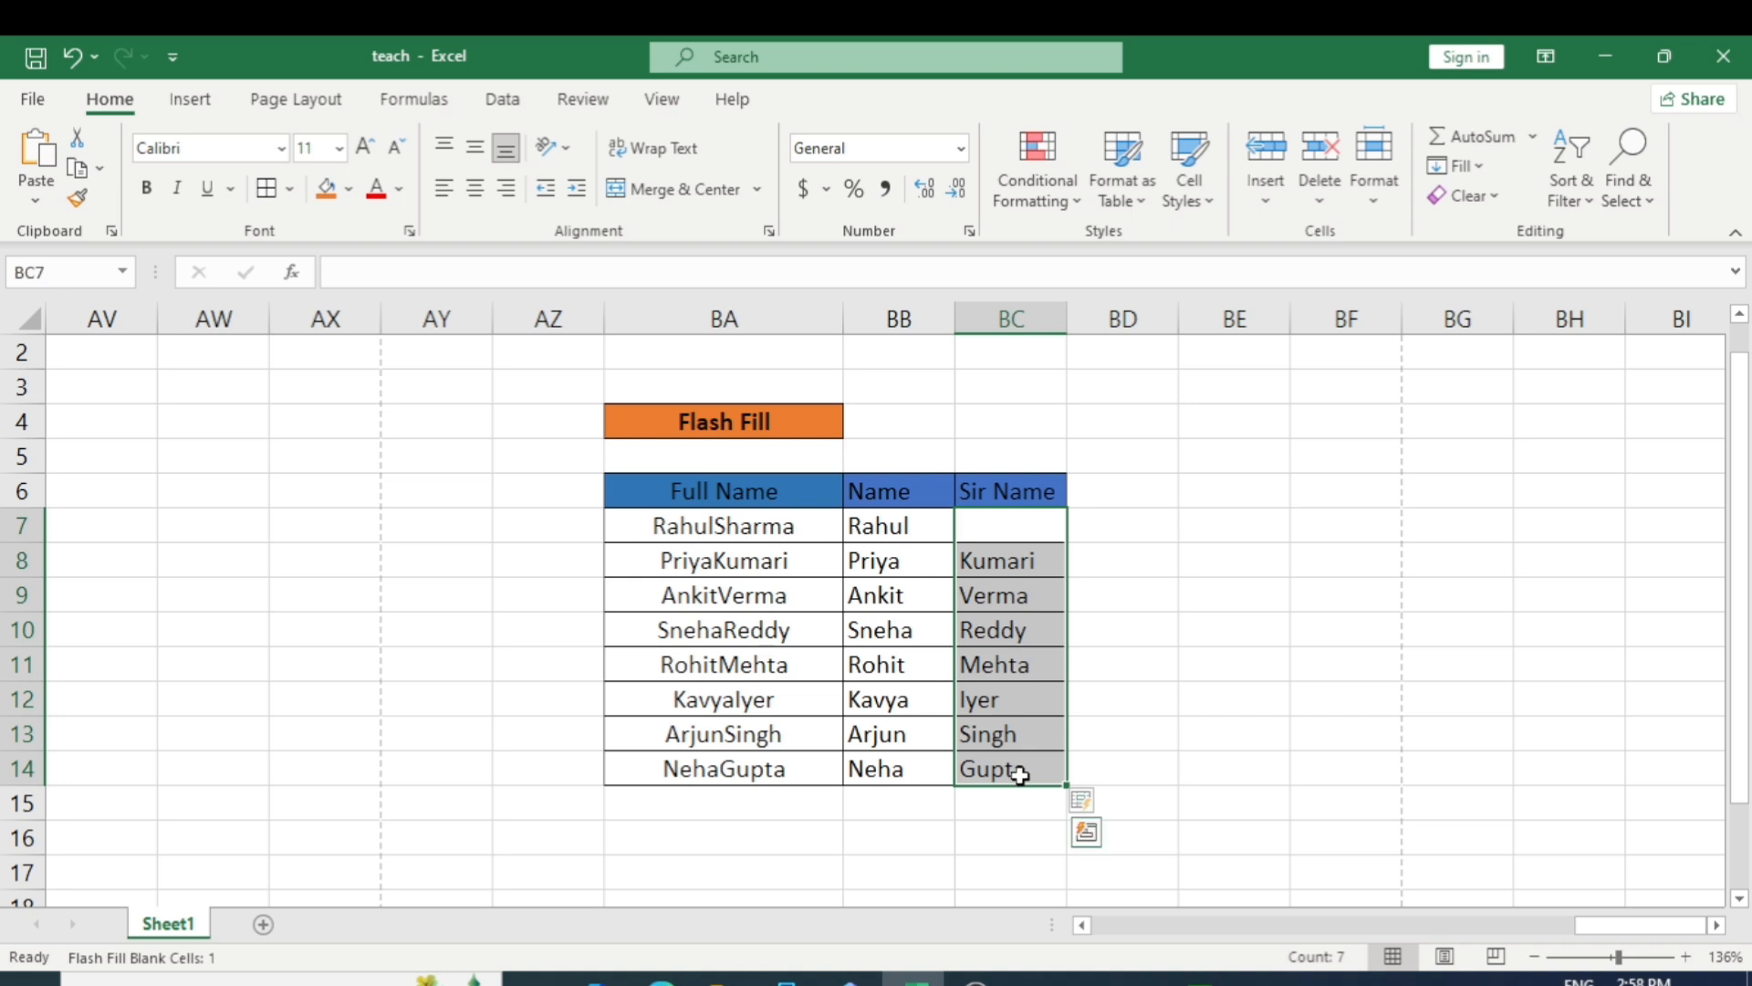
{"action": "key", "text": "Delete"}
{"action": "left_click", "coordinate": [1167, 731]}
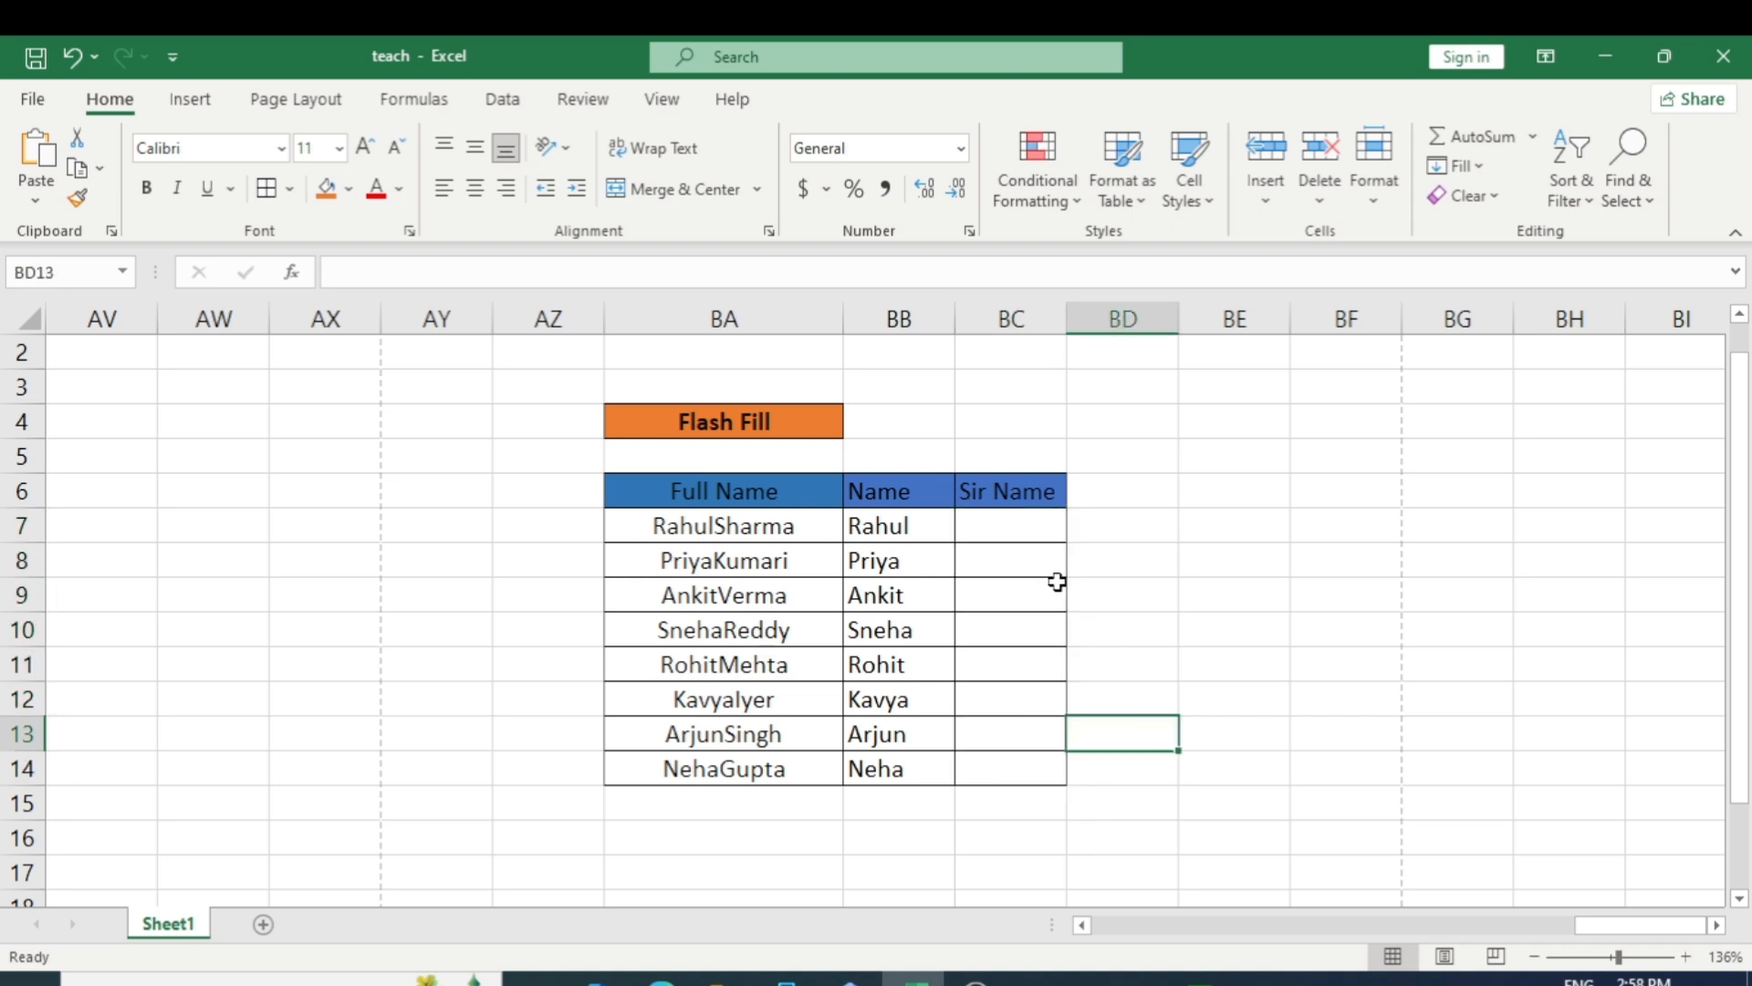
- Re-enter the surname from BA7 in BC7 and apply the Flash Fill option of the Fill command to the selected range BC7:BC14
{"action": "left_click", "coordinate": [998, 505]}
{"action": "left_click", "coordinate": [1004, 524]}
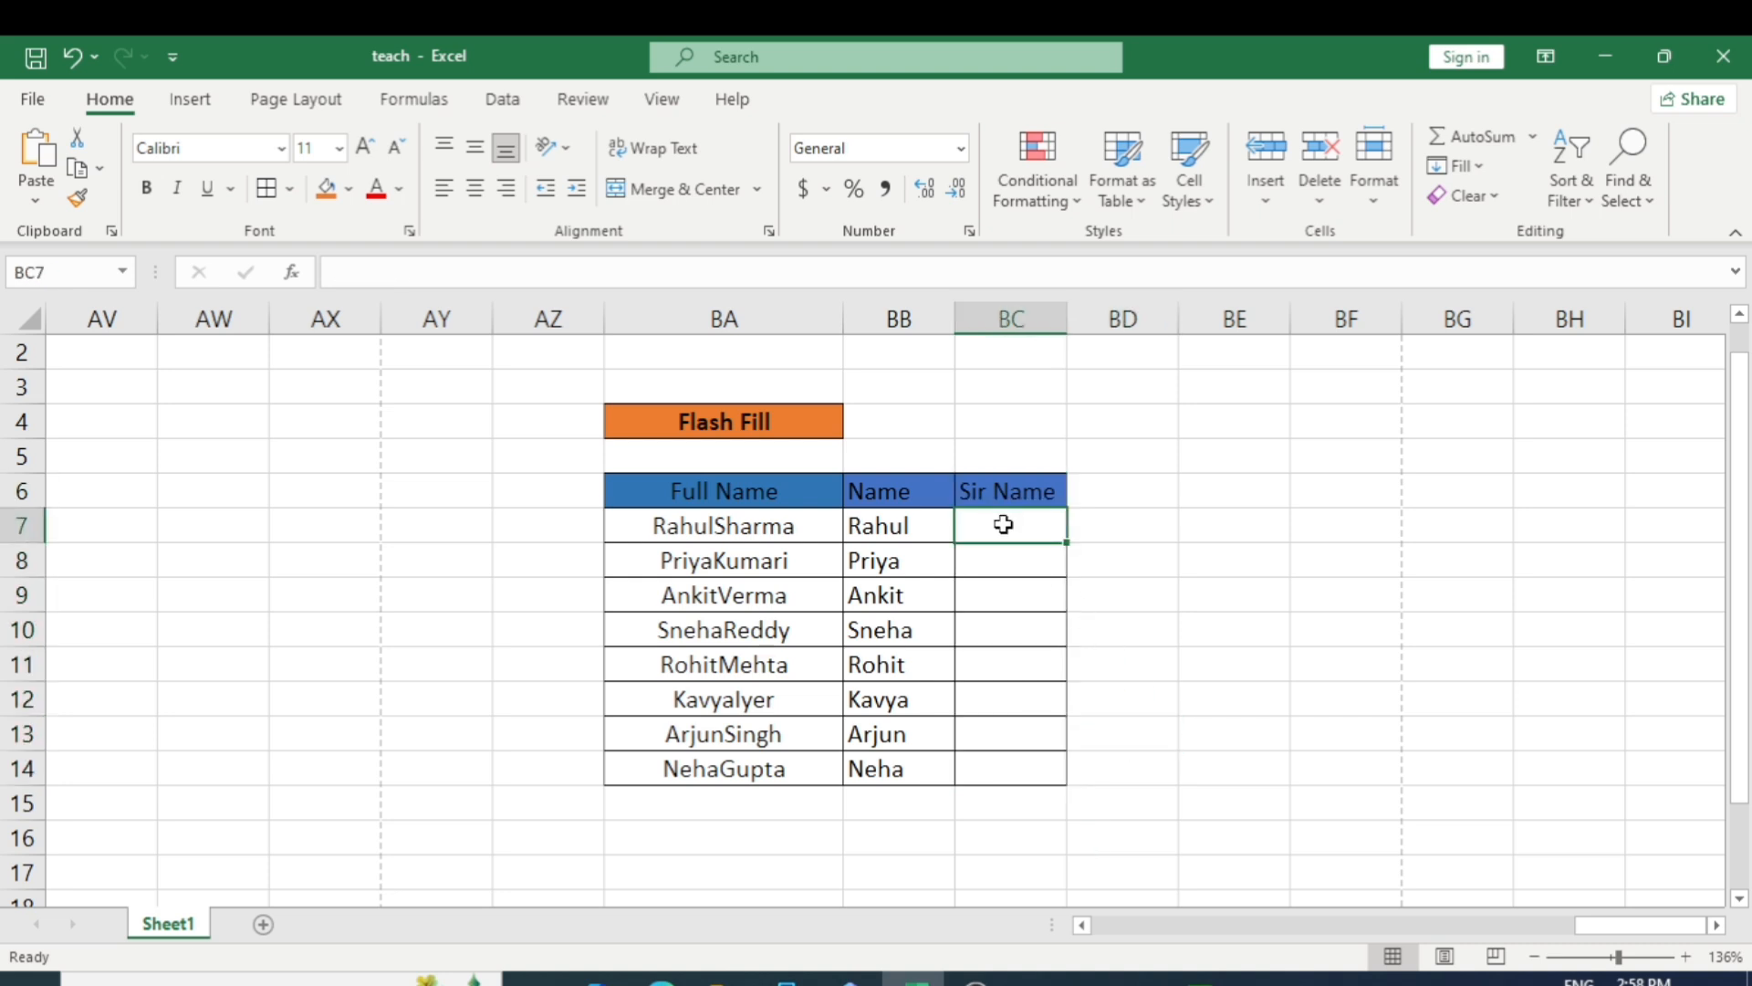
{"action": "type", "text": "Sharma"}
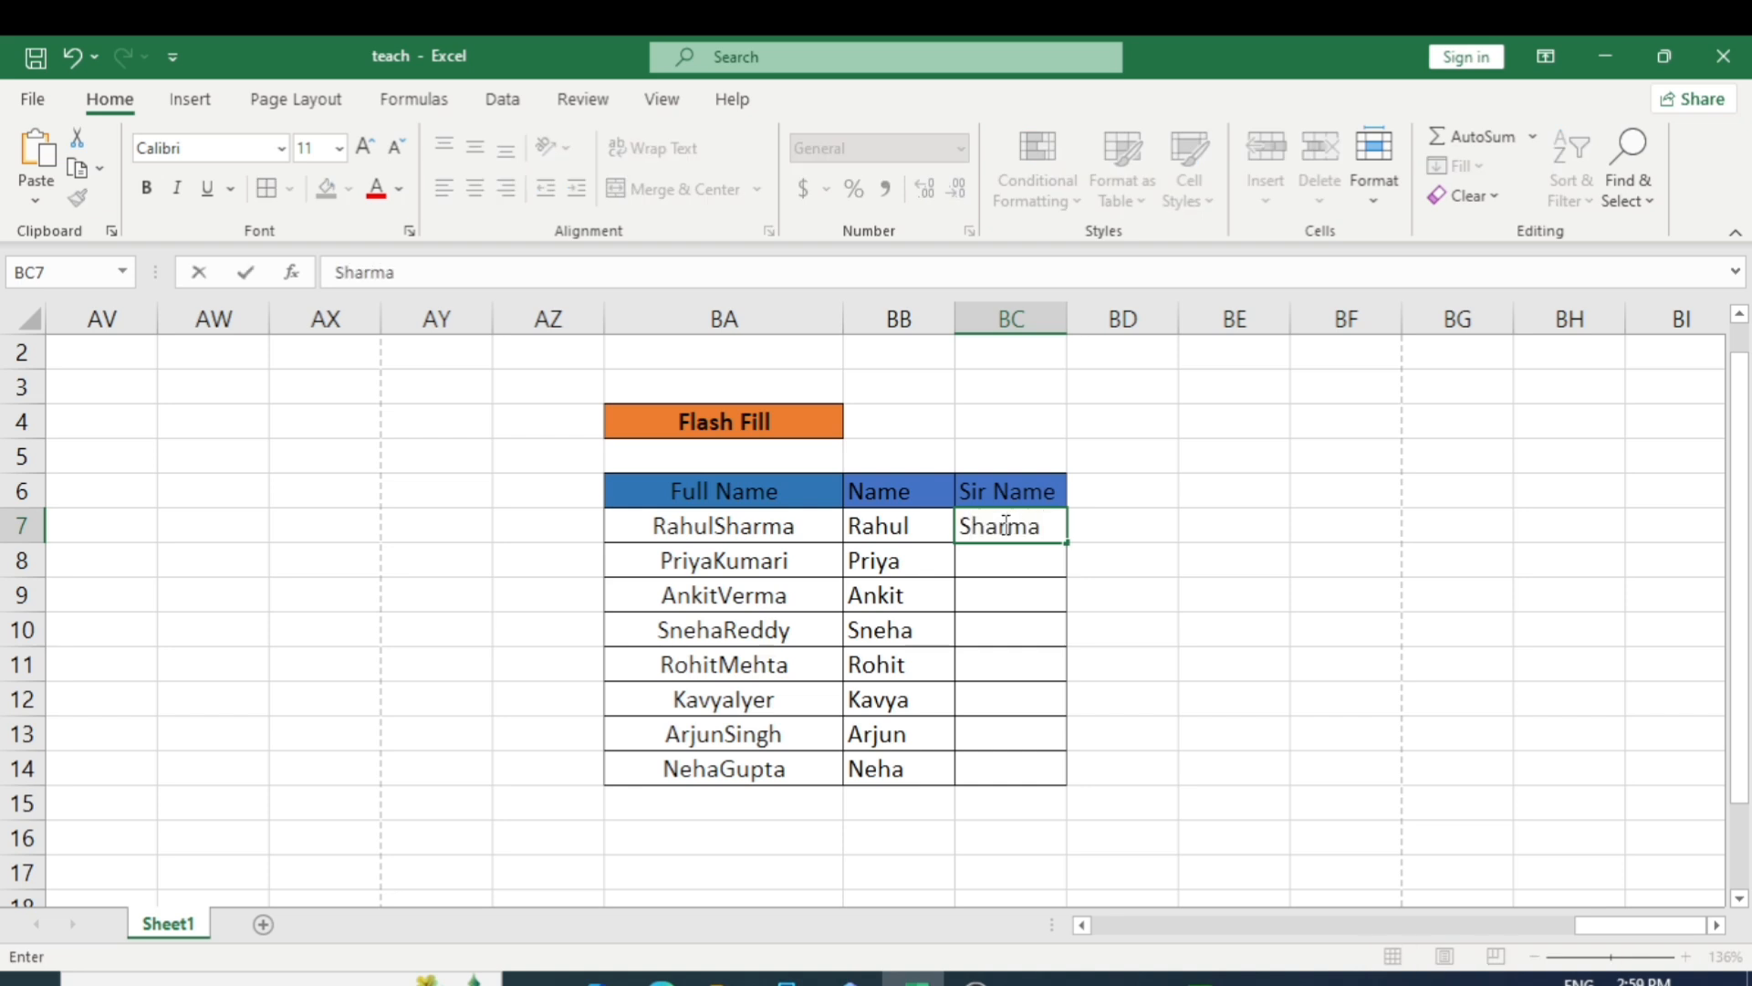
{"action": "mouse_move", "coordinate": [1021, 584]}
{"action": "left_mouse_down"}
{"action": "mouse_move", "coordinate": [994, 513]}
{"action": "mouse_move", "coordinate": [1044, 599]}
{"action": "mouse_move", "coordinate": [1038, 758]}
{"action": "left_mouse_up"}
{"action": "left_click", "coordinate": [1124, 580]}
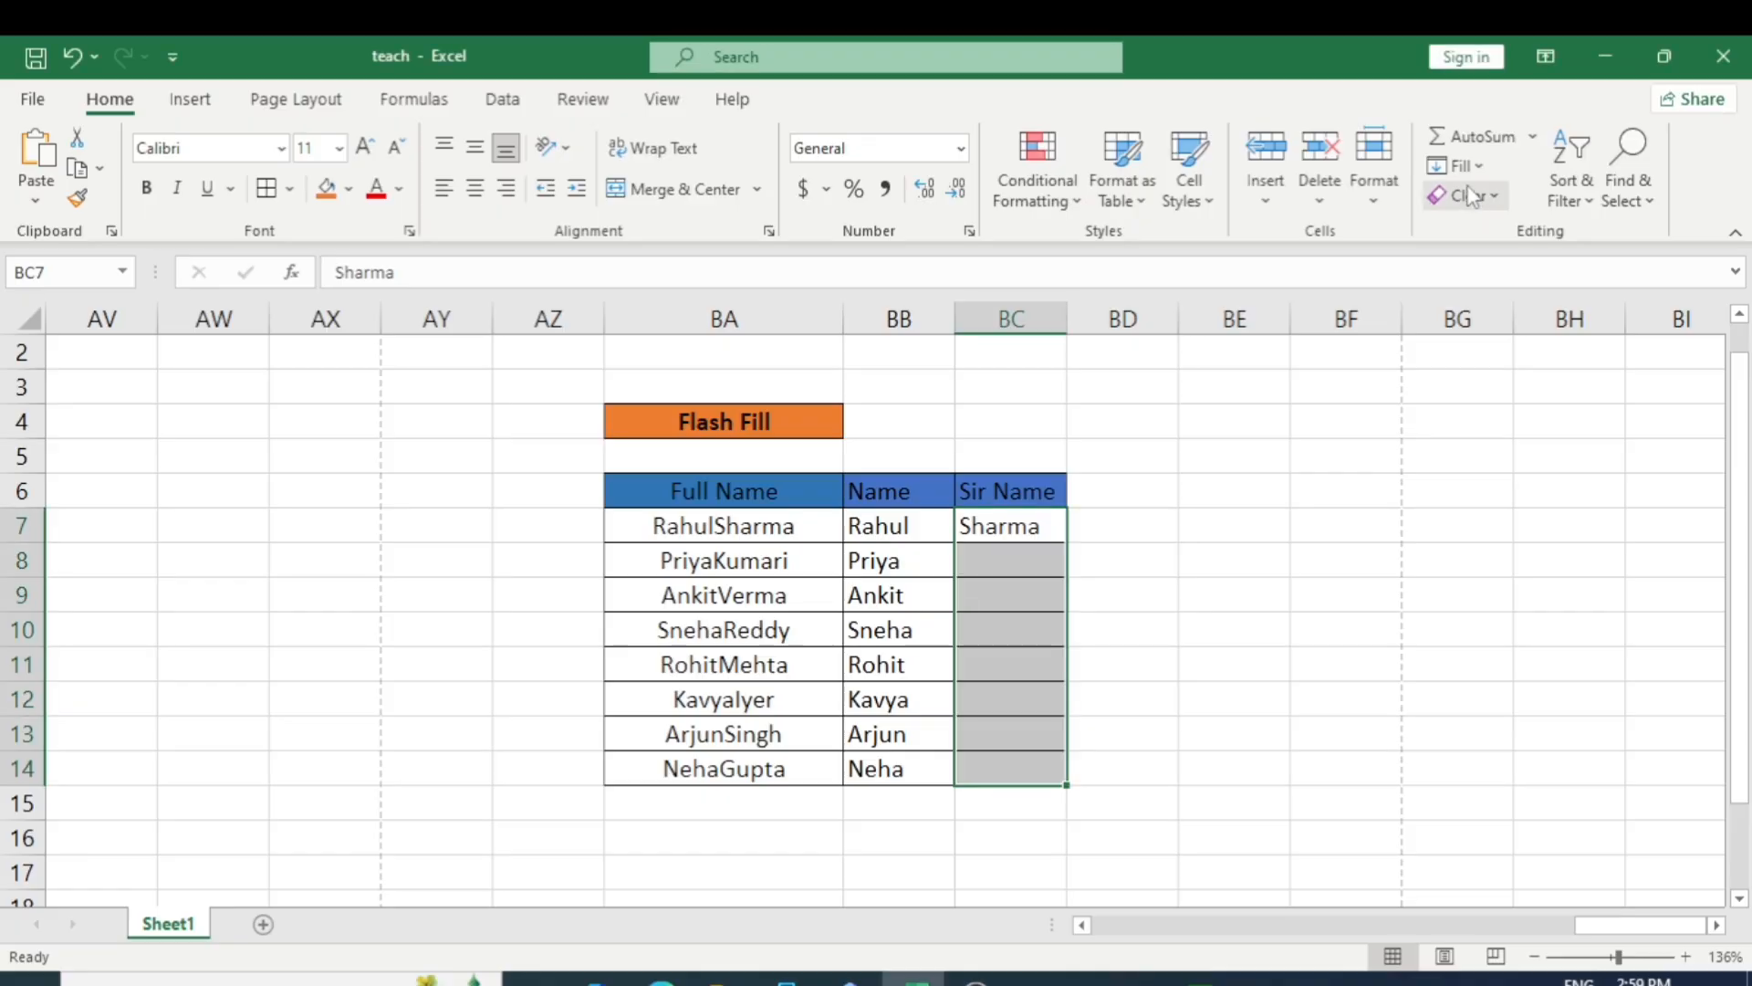
{"action": "left_click", "coordinate": [1471, 168]}
{"action": "left_click", "coordinate": [1475, 174]}
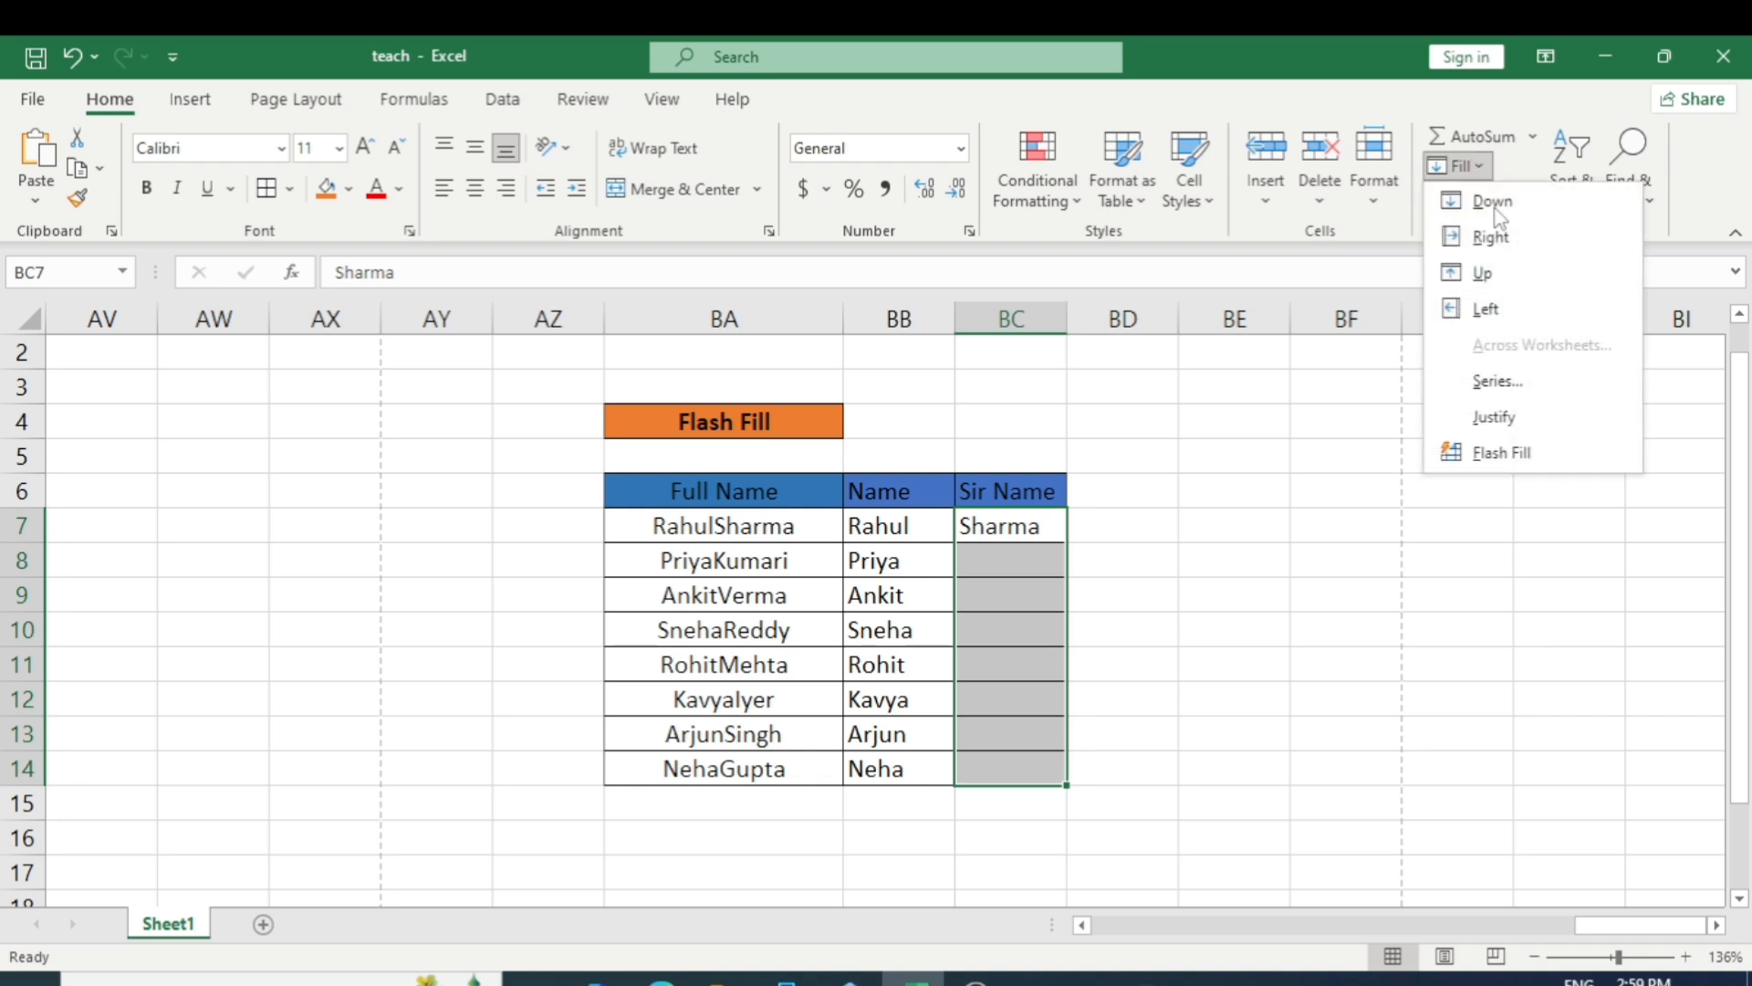
{"action": "left_click", "coordinate": [1554, 454]}
{"action": "left_click", "coordinate": [1388, 502]}
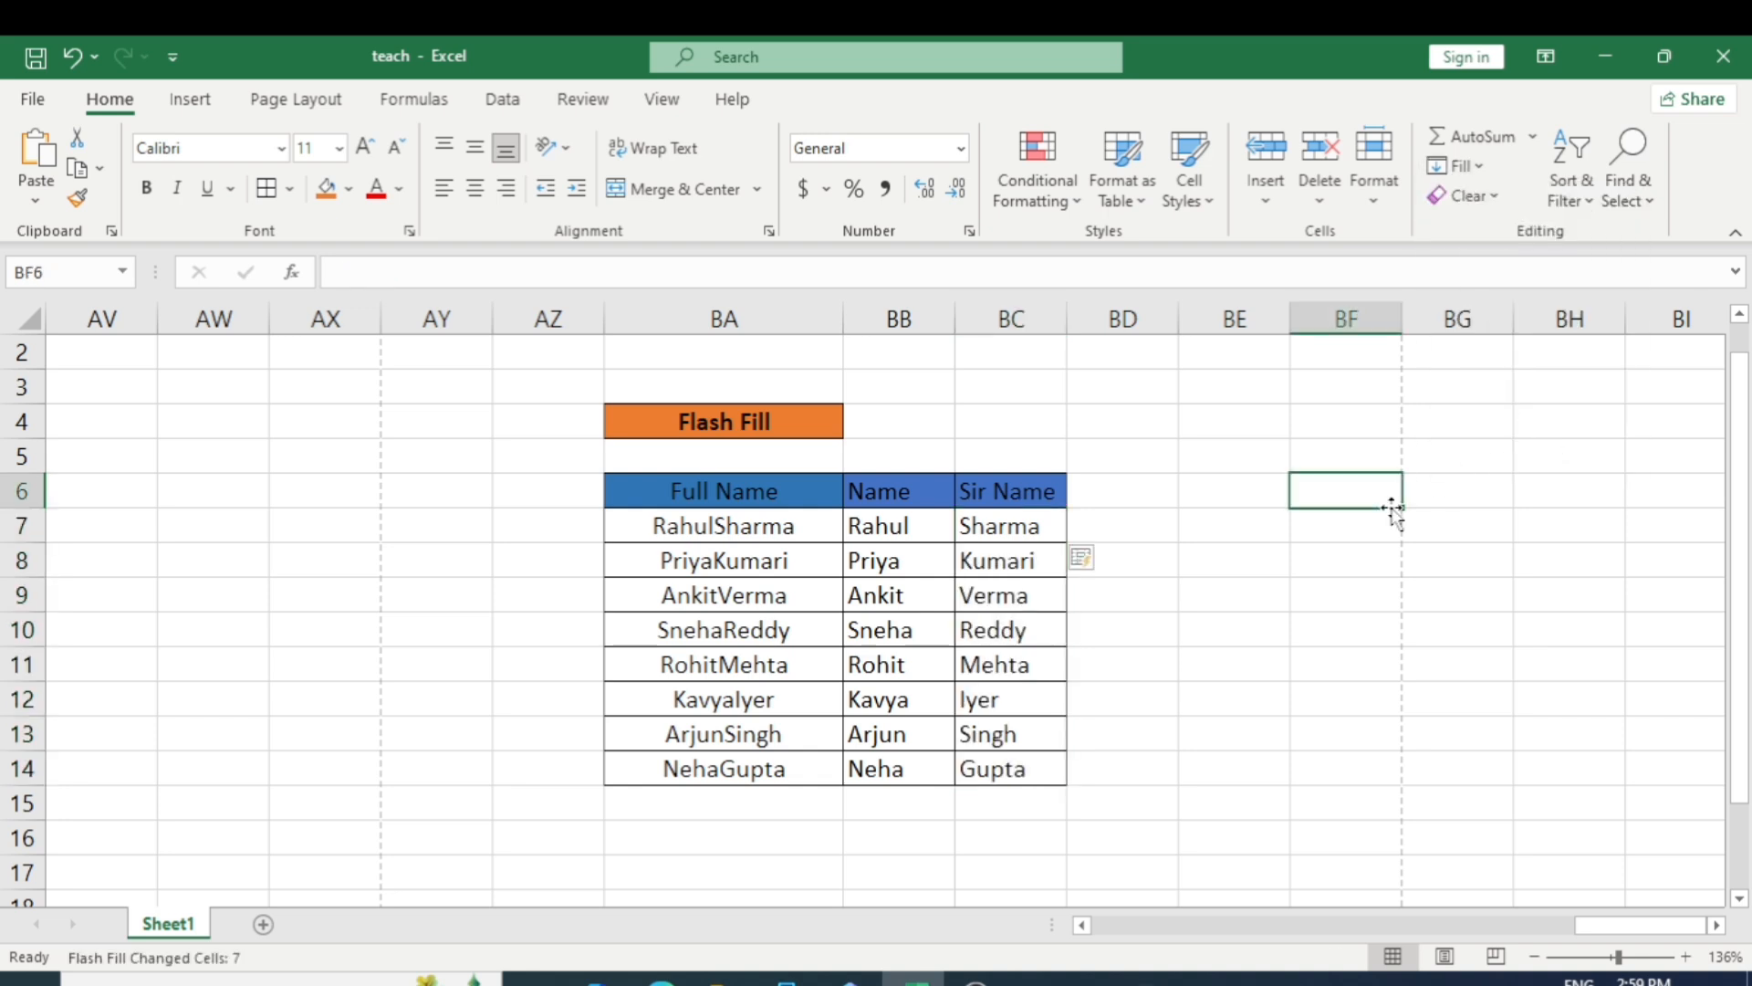